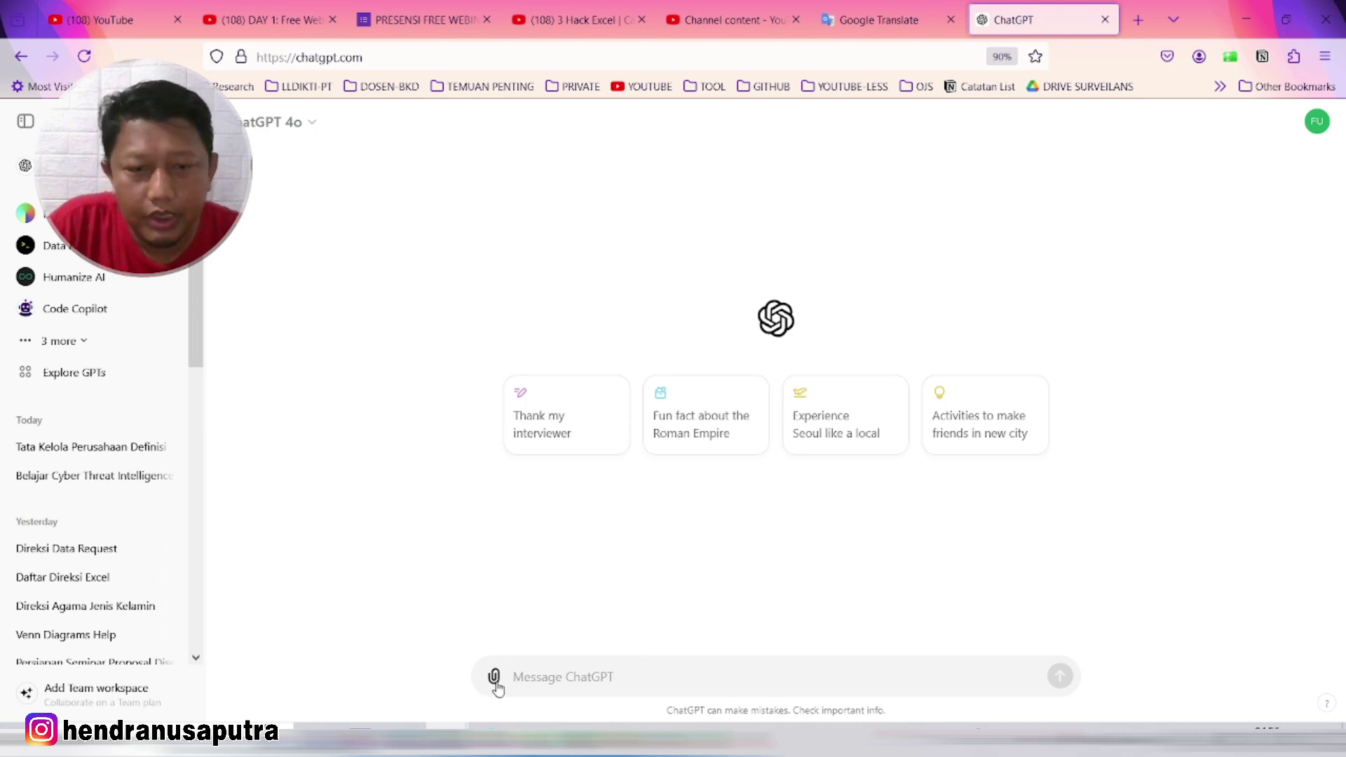
Attach the spreadsheet dataset_nilaijarkom.xlsx from the computer to the new chat
{"action": "left_click", "coordinate": [496, 683]}
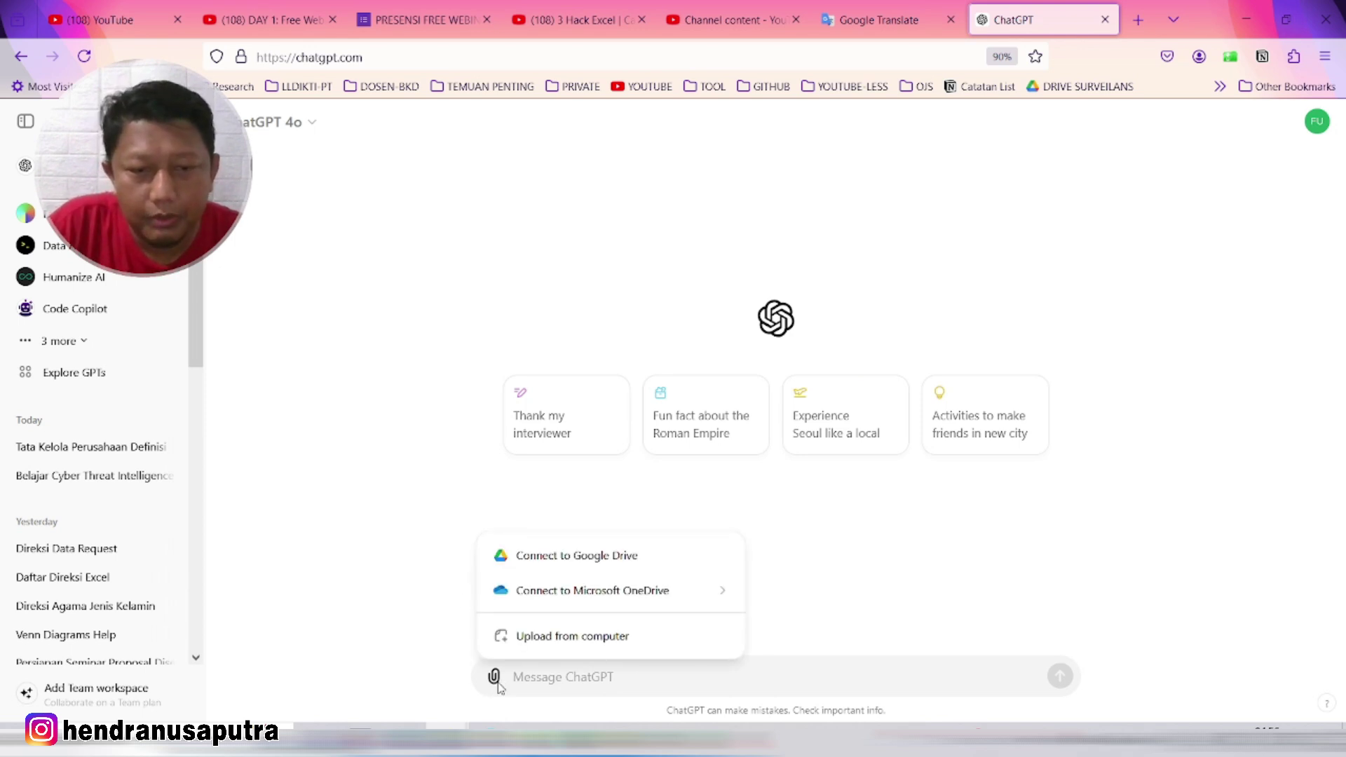
{"action": "left_click", "coordinate": [576, 638]}
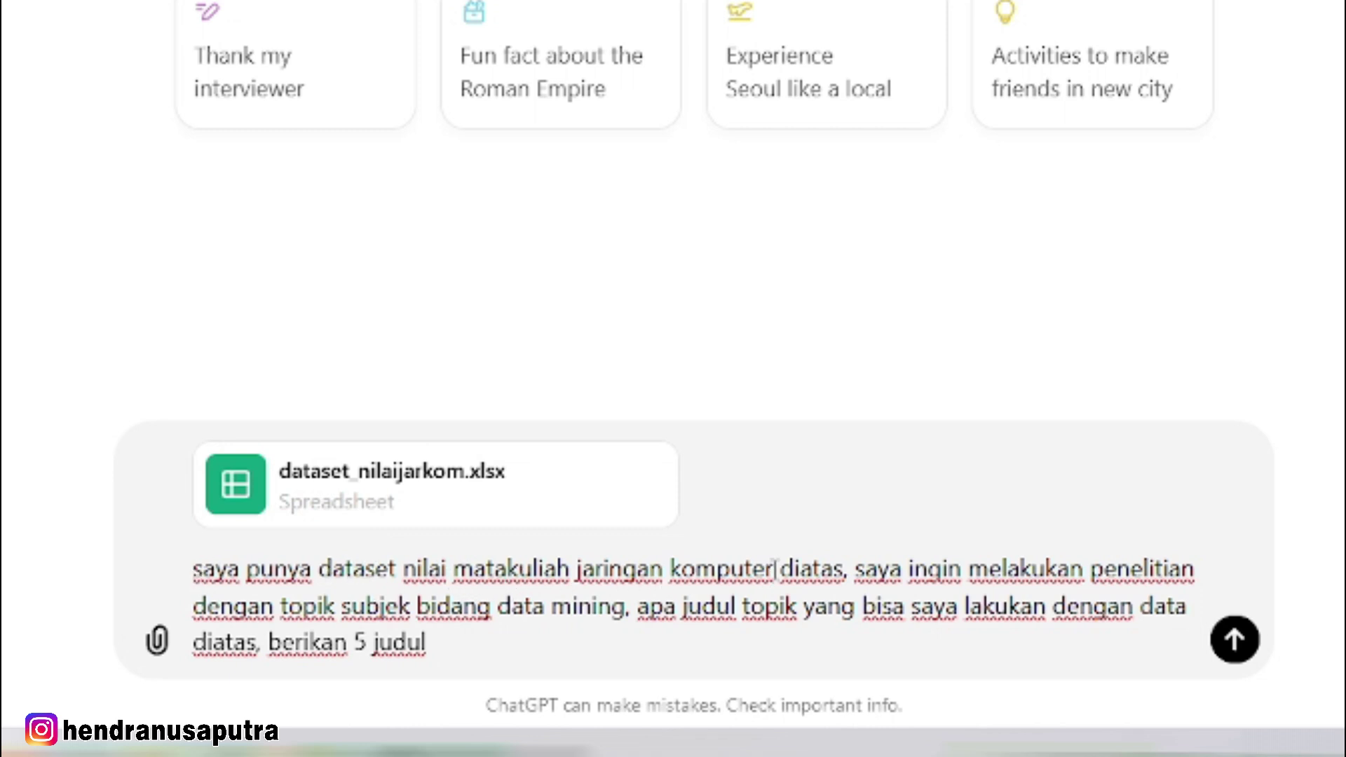
Check the drafted prompt asking for 5 data mining research titles based on the attached computer network grades dataset, and send it
{"action": "left_click_drag", "start_coordinate": [772, 569], "coordinate": [487, 569]}
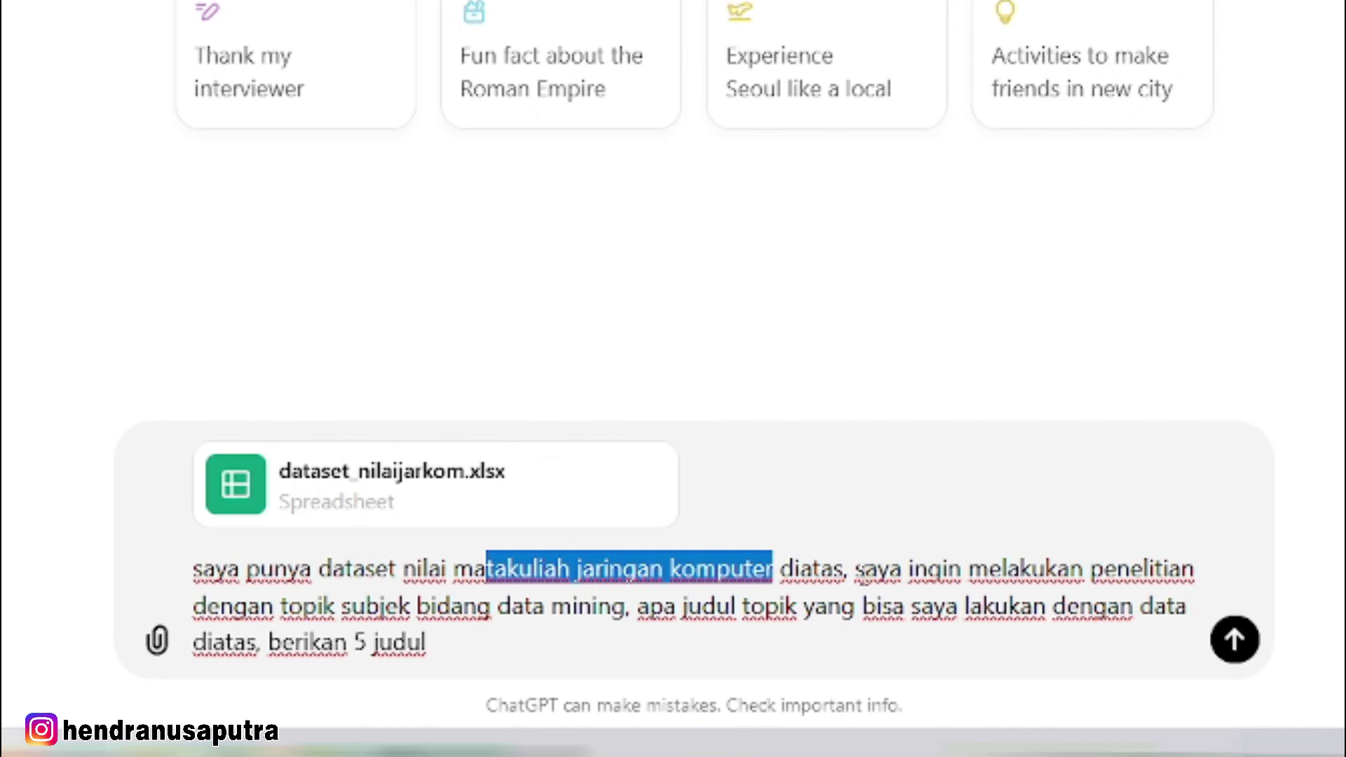
{"action": "left_click", "coordinate": [866, 569]}
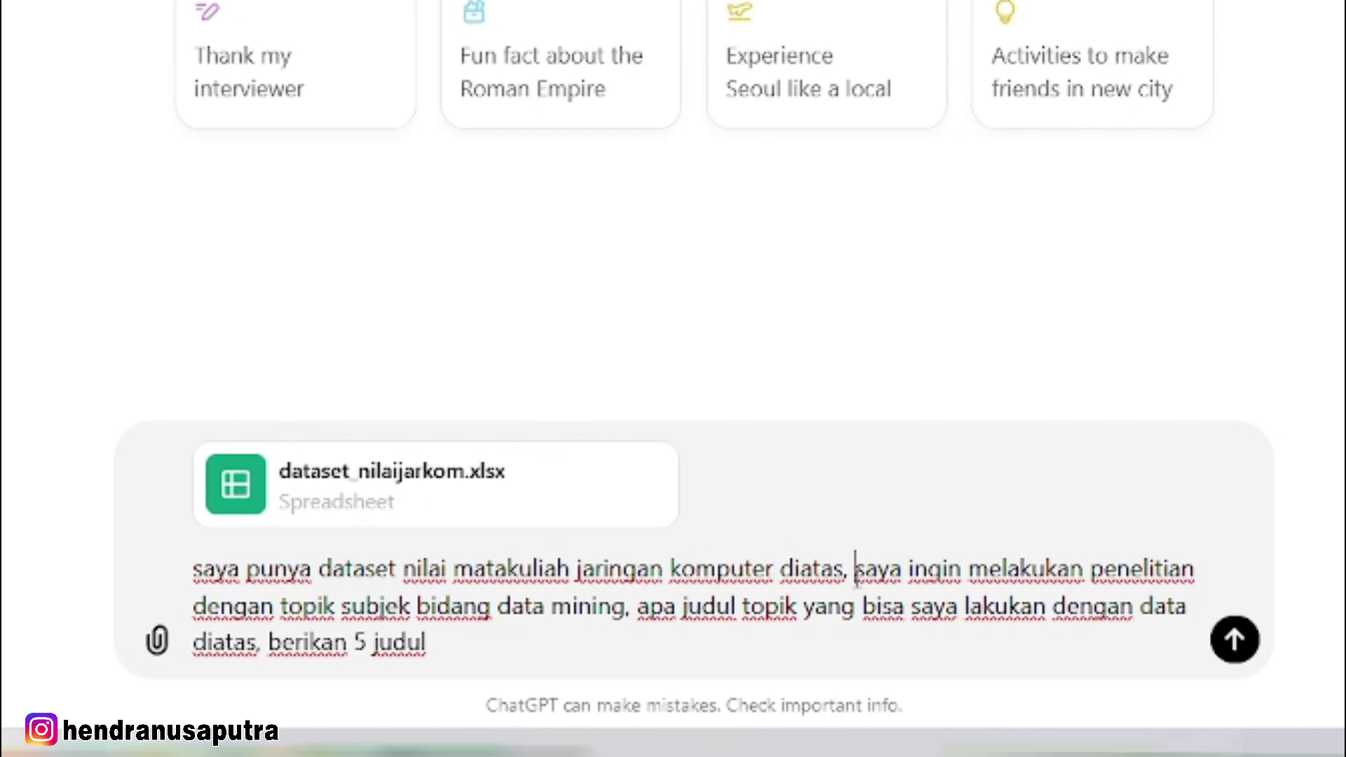
{"action": "left_click_drag", "start_coordinate": [854, 569], "coordinate": [1197, 575]}
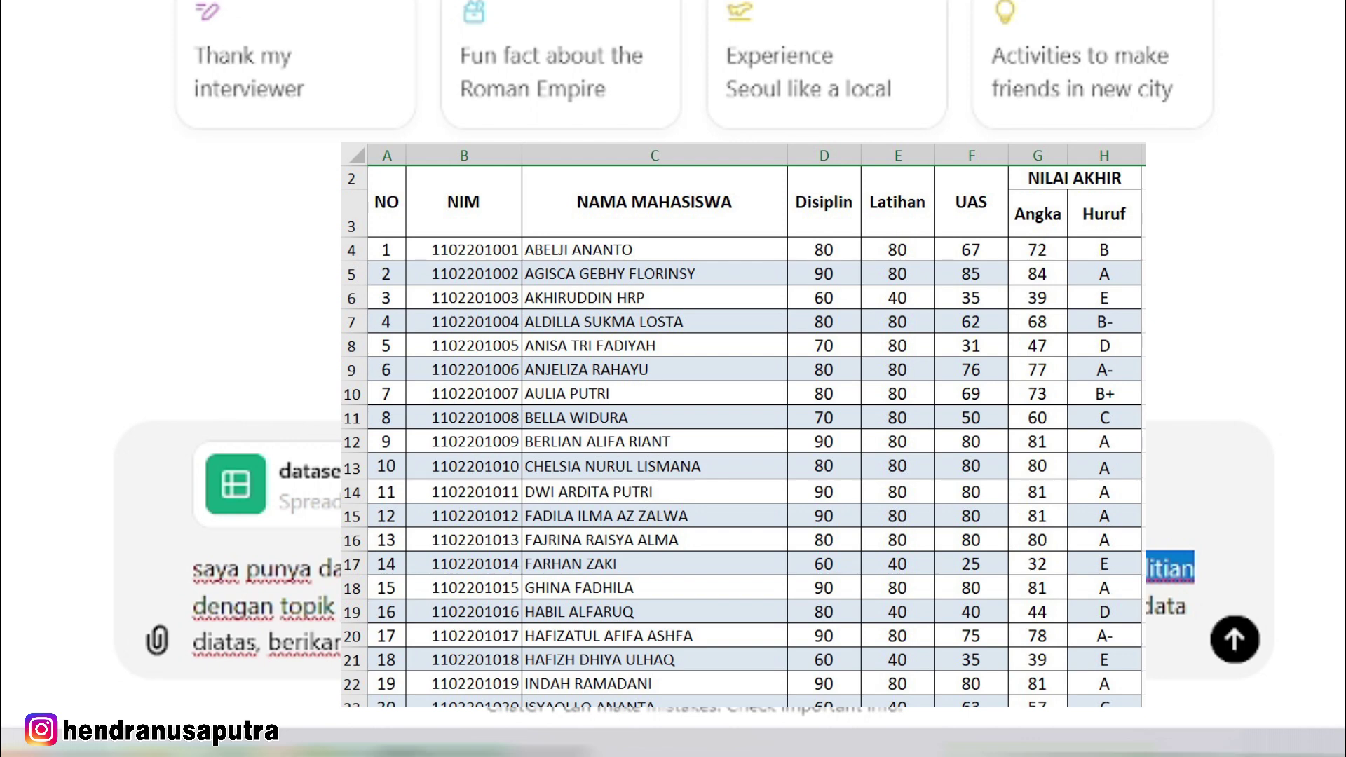
{"action": "left_click", "coordinate": [328, 607]}
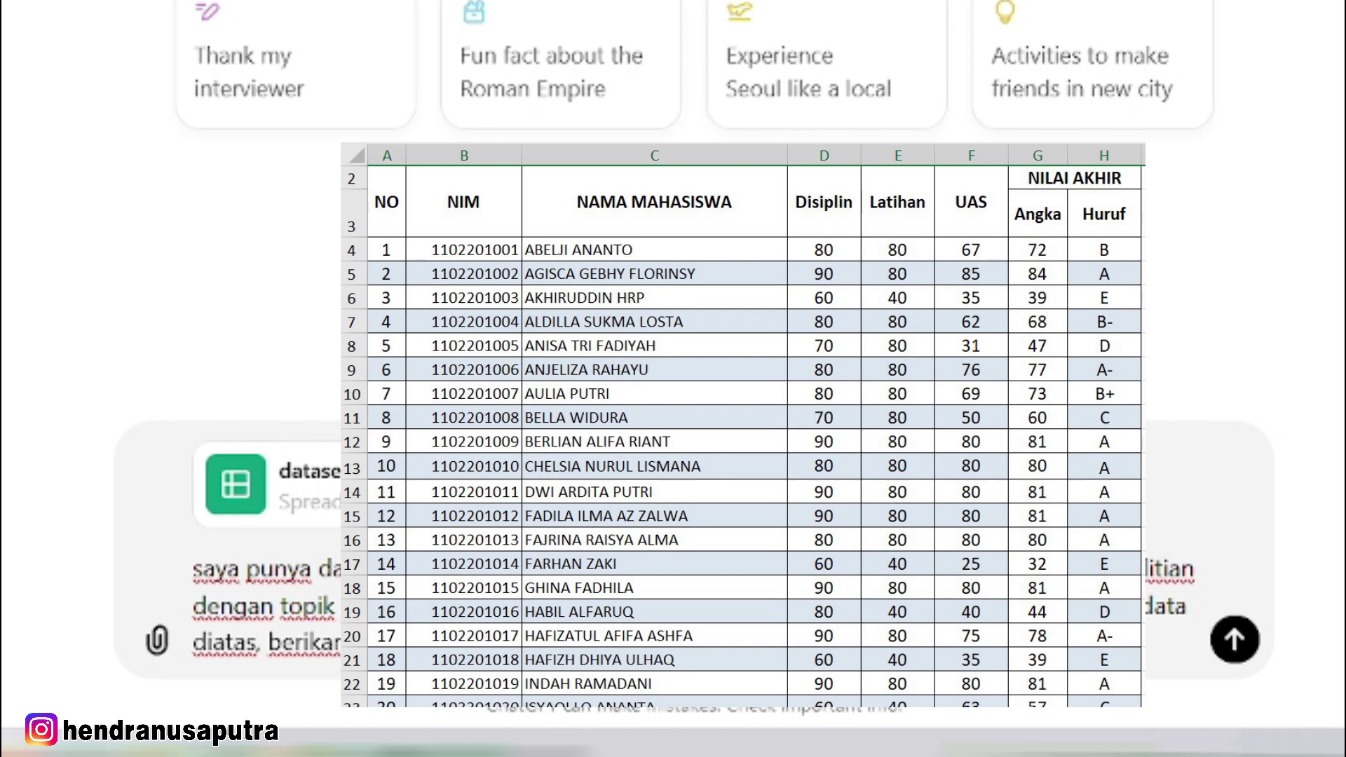
{"action": "left_click_drag", "start_coordinate": [636, 607], "coordinate": [981, 607]}
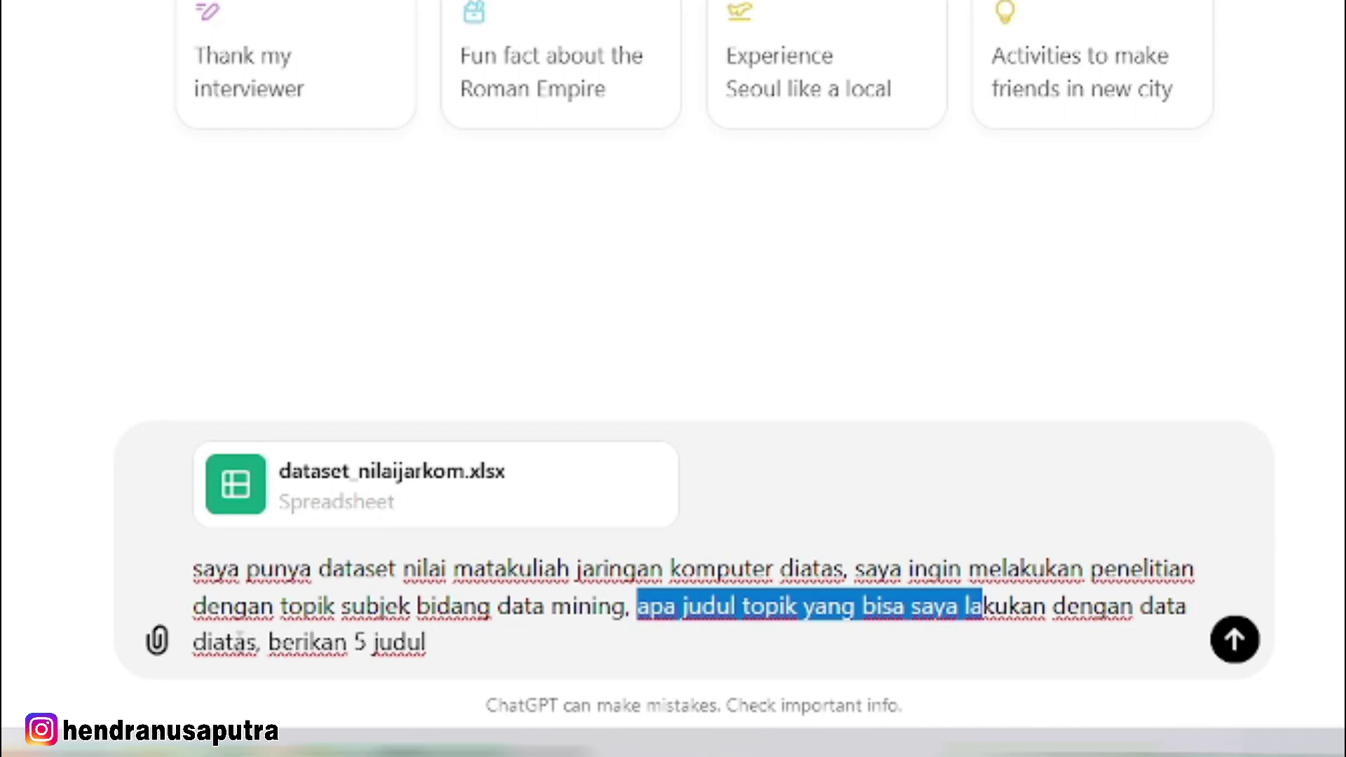
{"action": "left_click", "coordinate": [235, 640]}
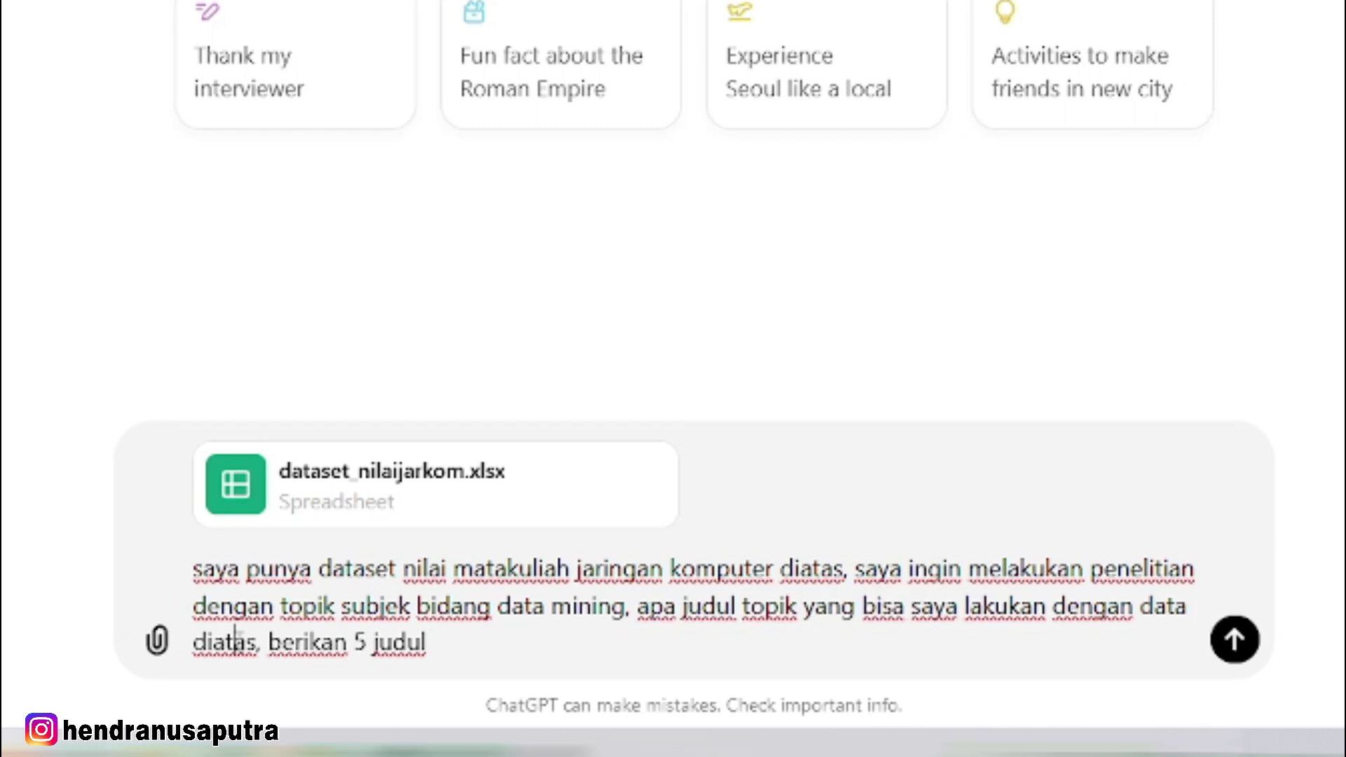
{"action": "left_click", "coordinate": [445, 648]}
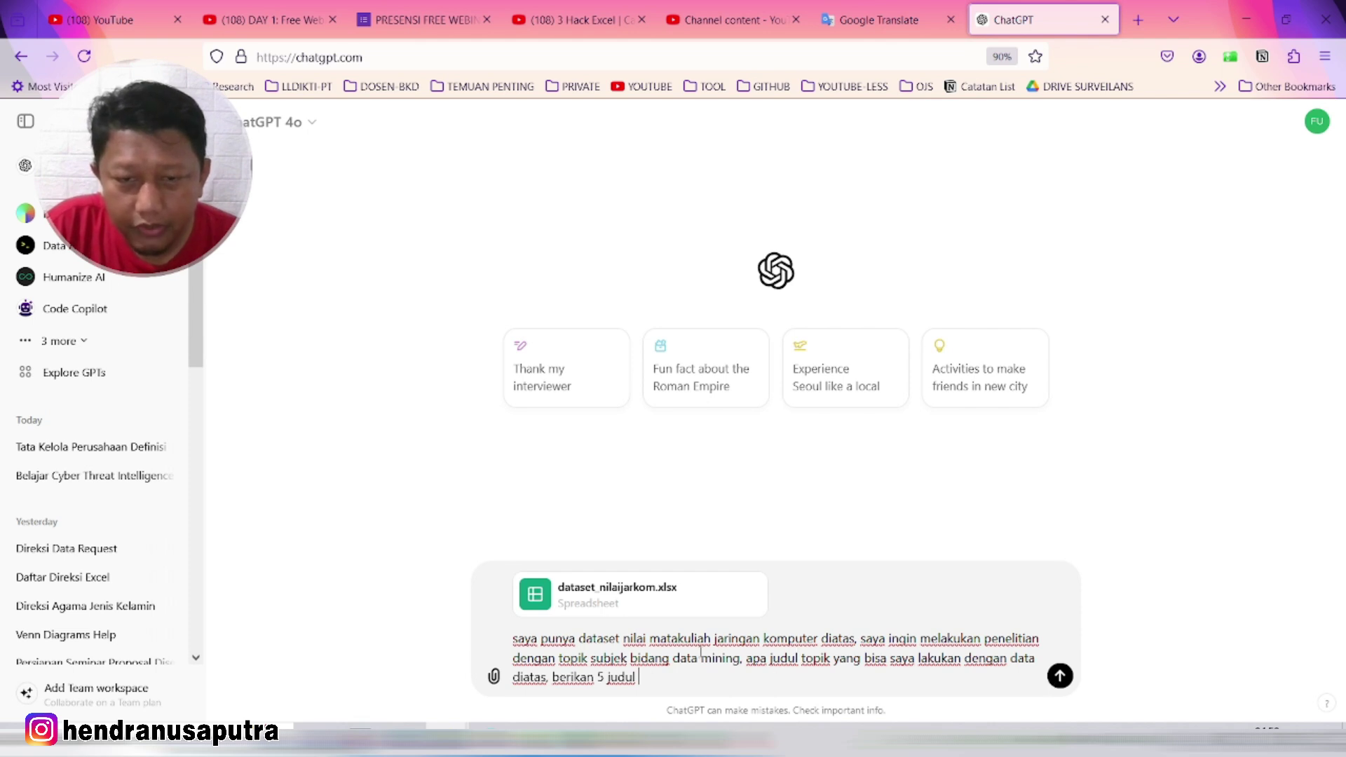
{"action": "left_click_drag", "start_coordinate": [621, 638], "coordinate": [819, 639]}
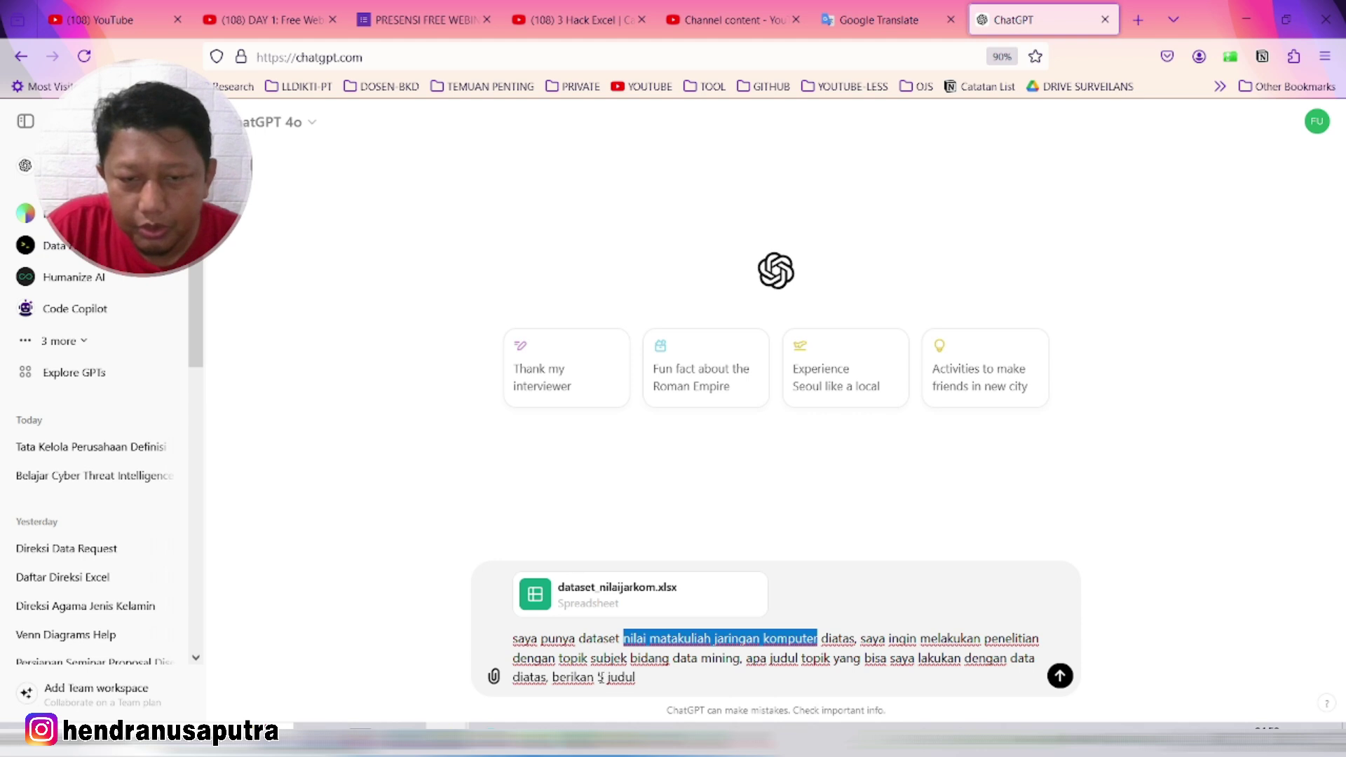
{"action": "double_click", "coordinate": [601, 677]}
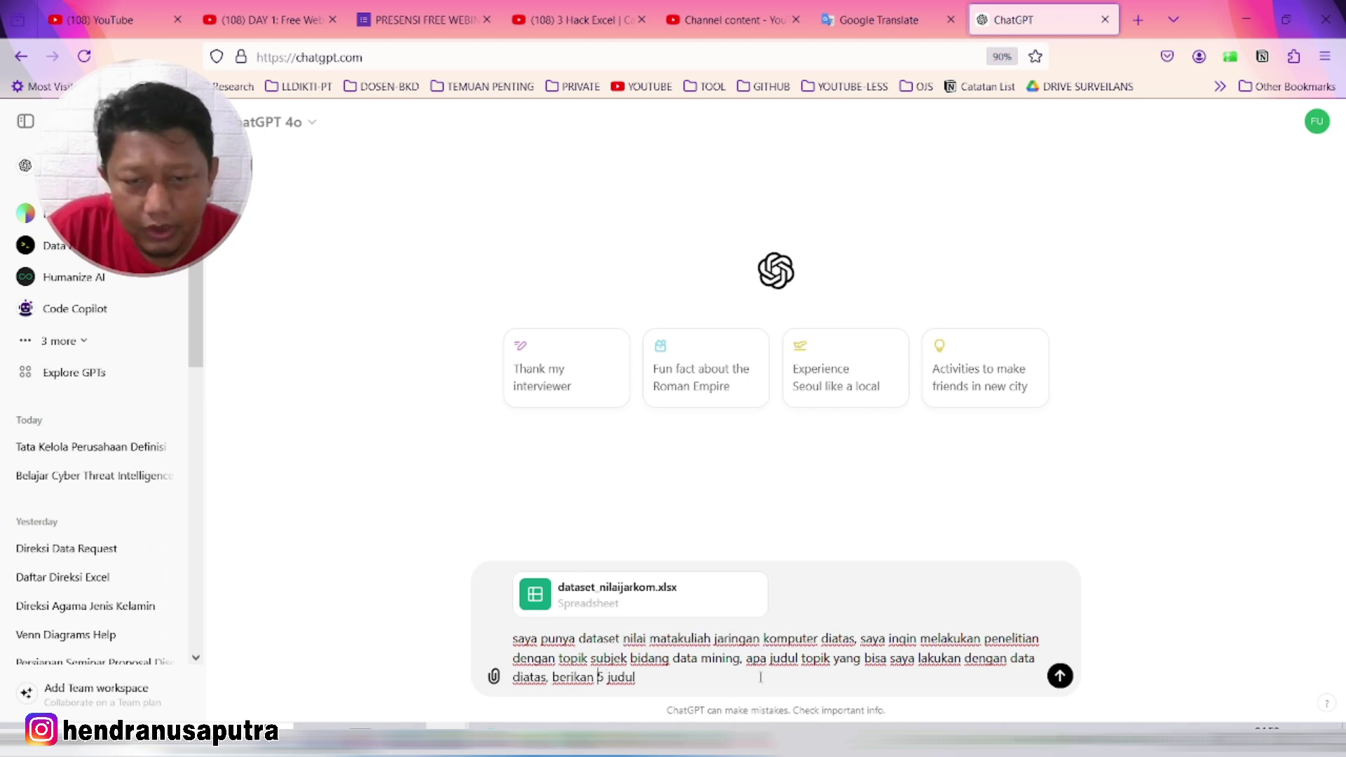
{"action": "left_click", "coordinate": [1060, 676]}
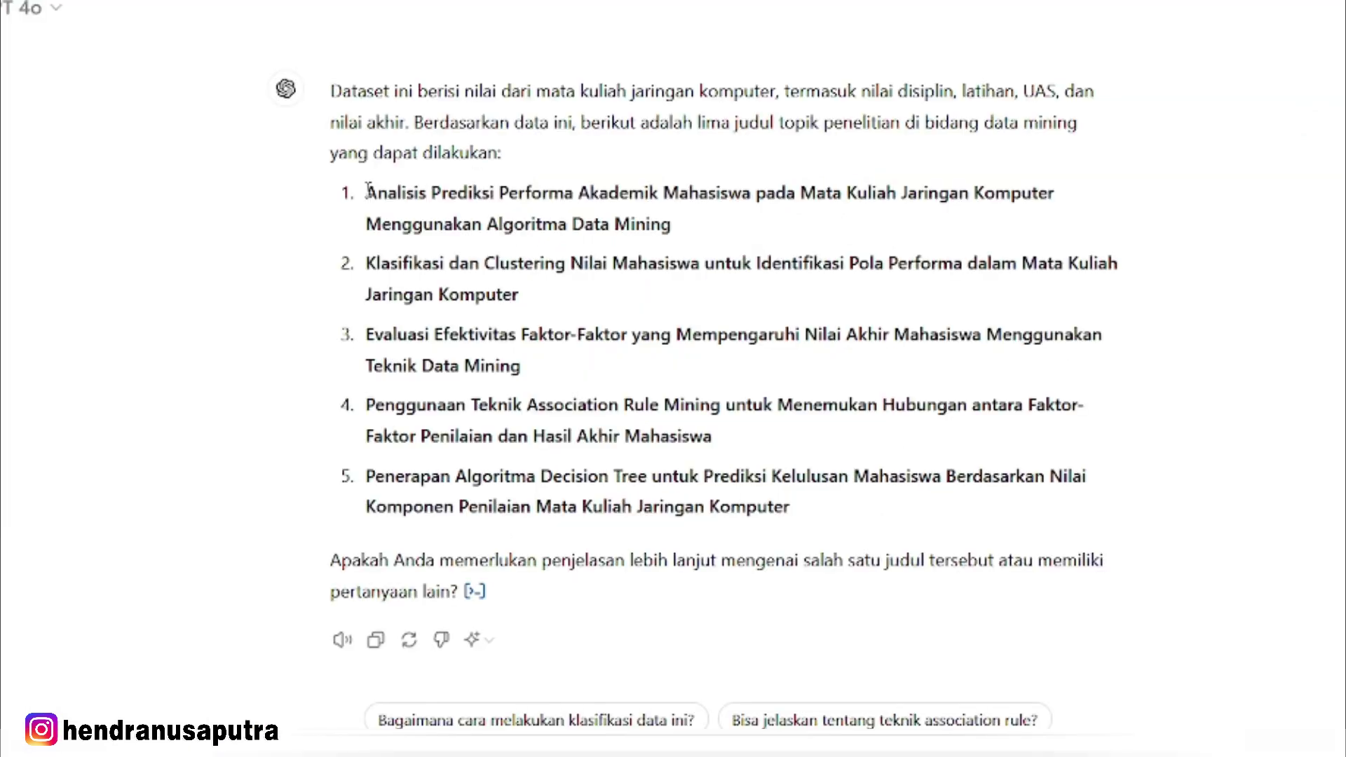
Review the suggested research titles in the reply, focusing on title number 2 about classification and clustering of student grades
{"action": "left_click_drag", "start_coordinate": [535, 260], "coordinate": [827, 512]}
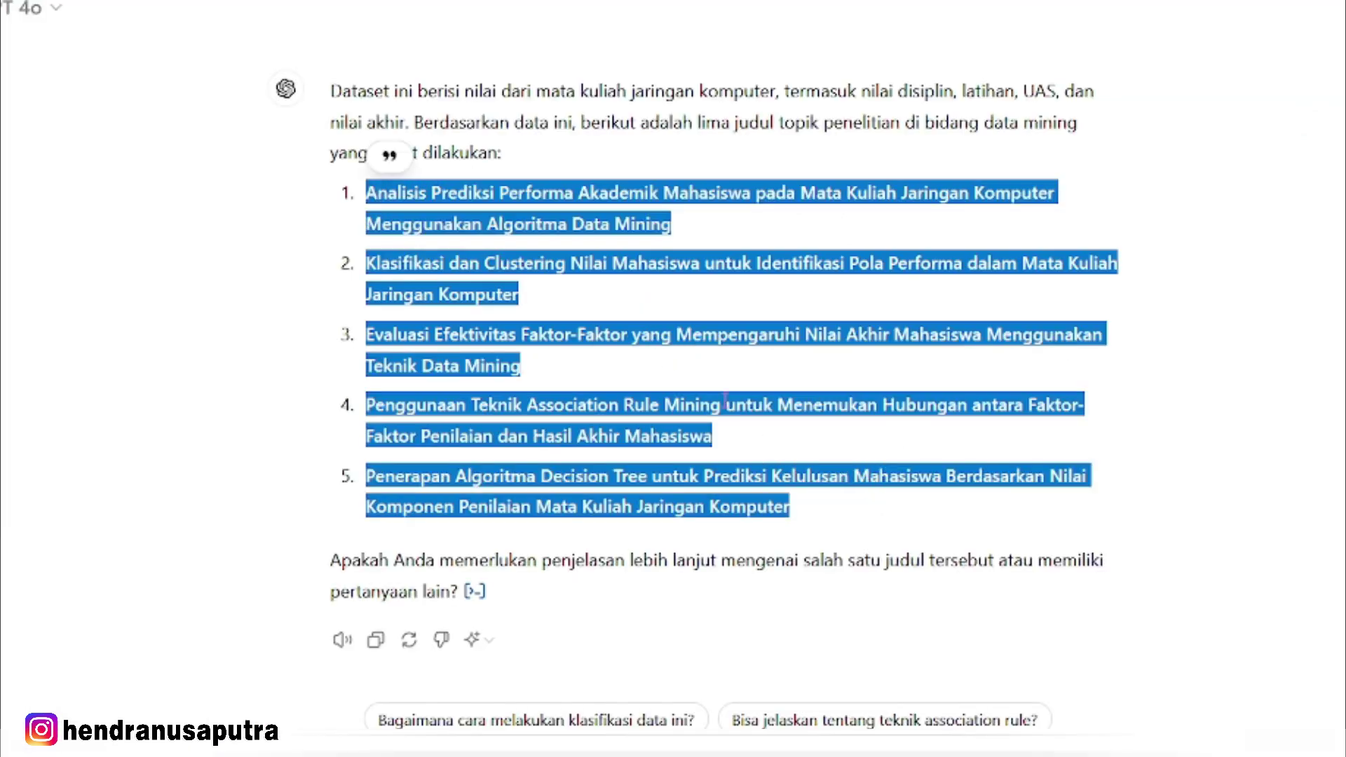
{"action": "left_click", "coordinate": [657, 315]}
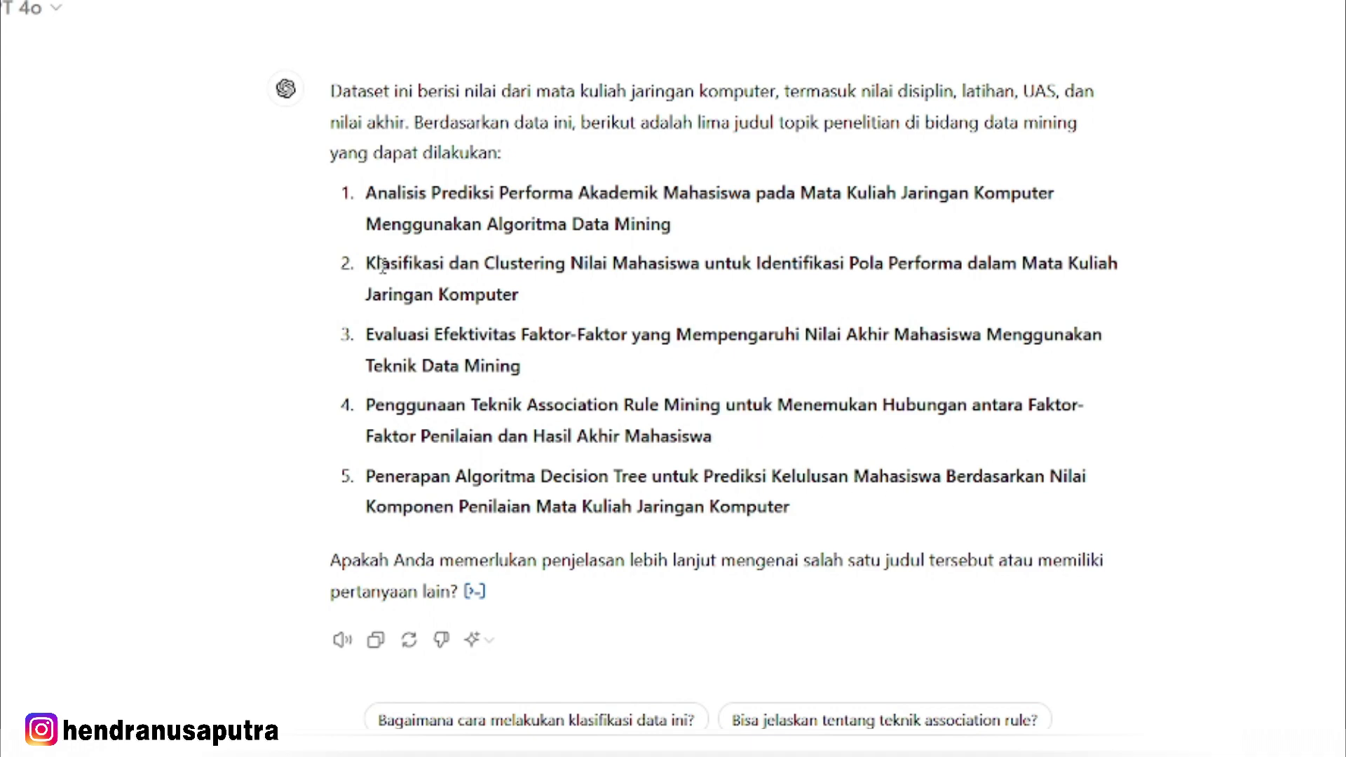
{"action": "left_click_drag", "start_coordinate": [363, 196], "coordinate": [626, 373]}
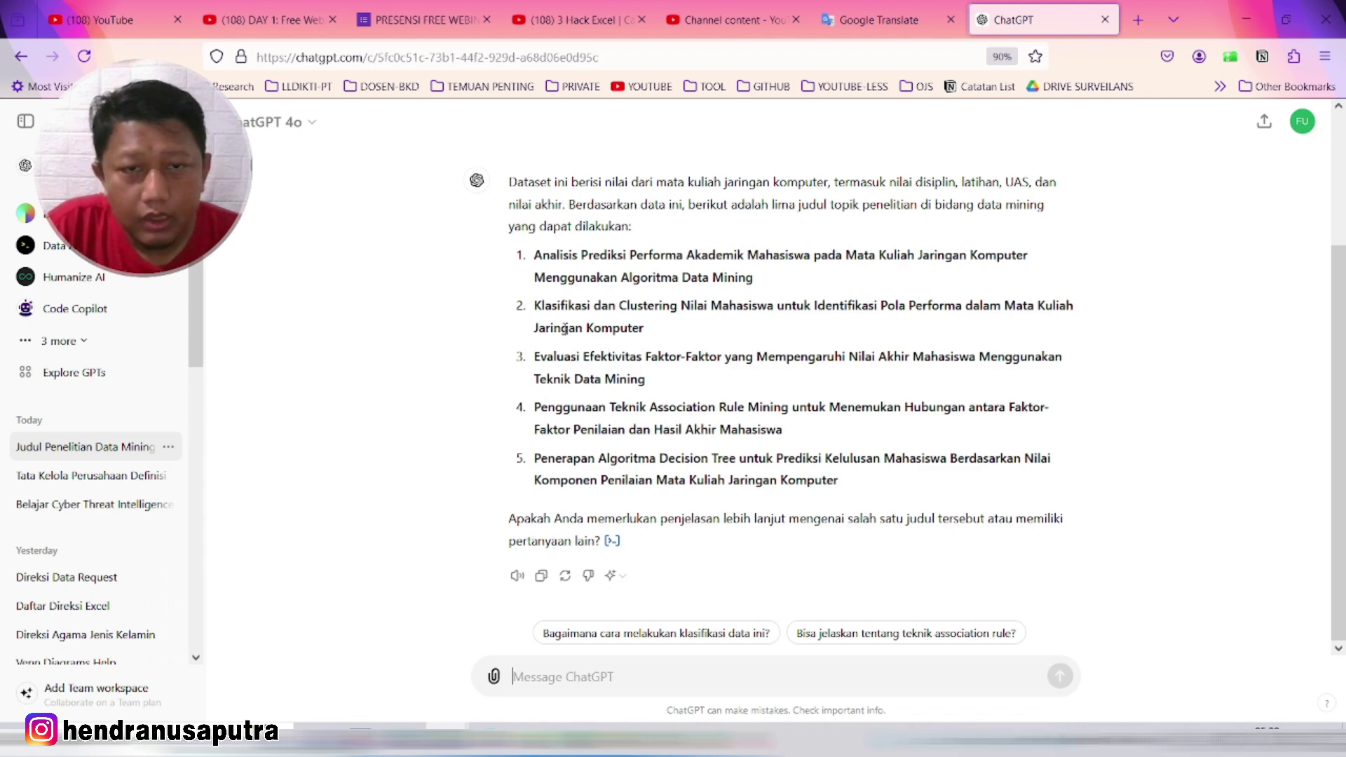
{"action": "left_click_drag", "start_coordinate": [535, 311], "coordinate": [656, 335]}
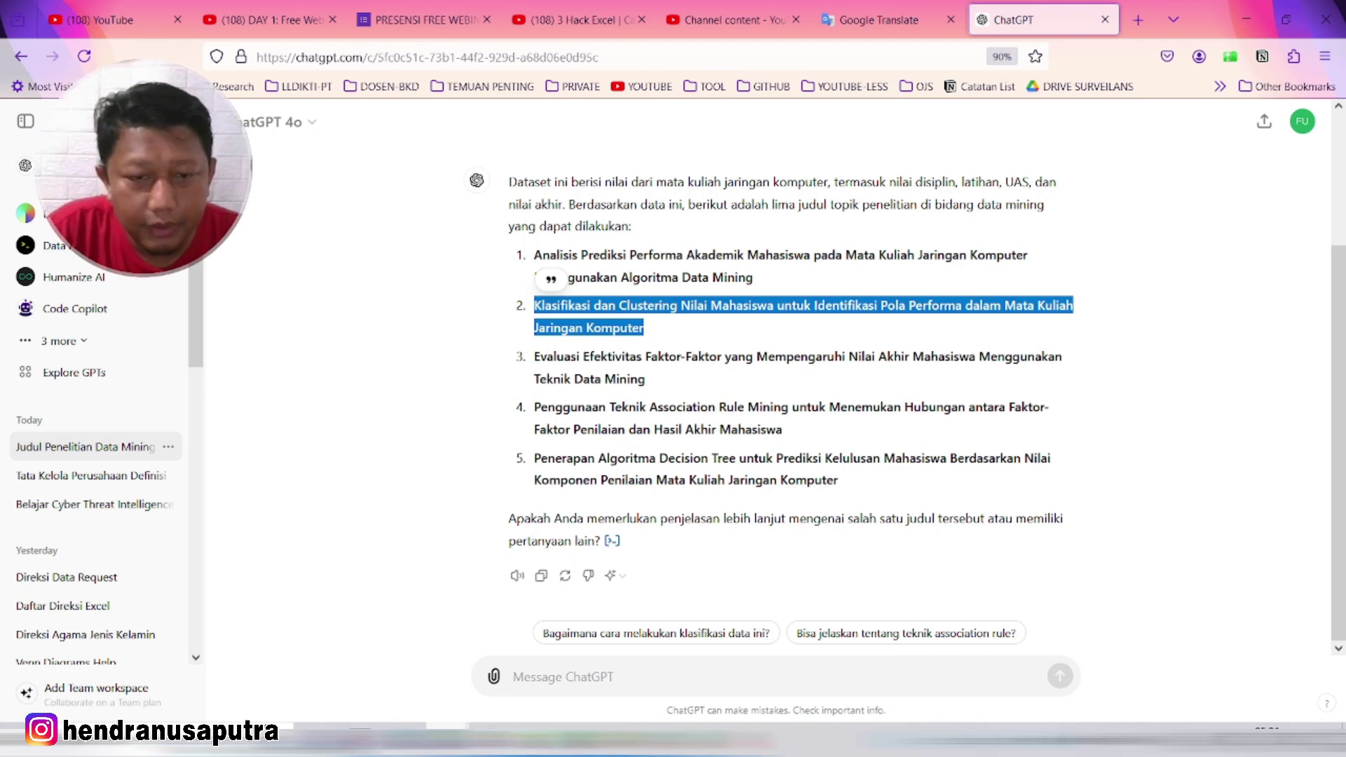
Write a follow-up prompt asking to elaborate title number 5 through to the conclusion, one step at a time, continuing on the command "lanjut"
{"action": "left_click", "coordinate": [501, 727]}
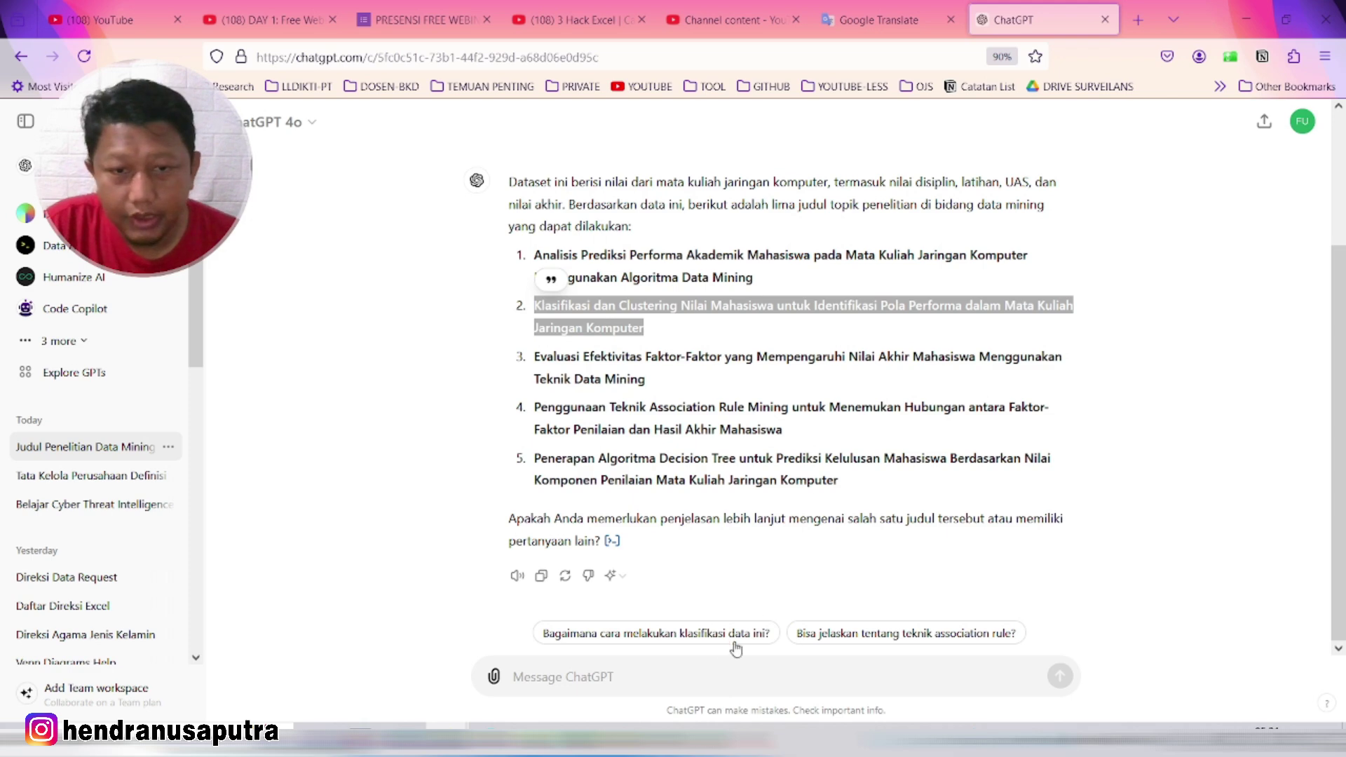
{"action": "left_click", "coordinate": [562, 676]}
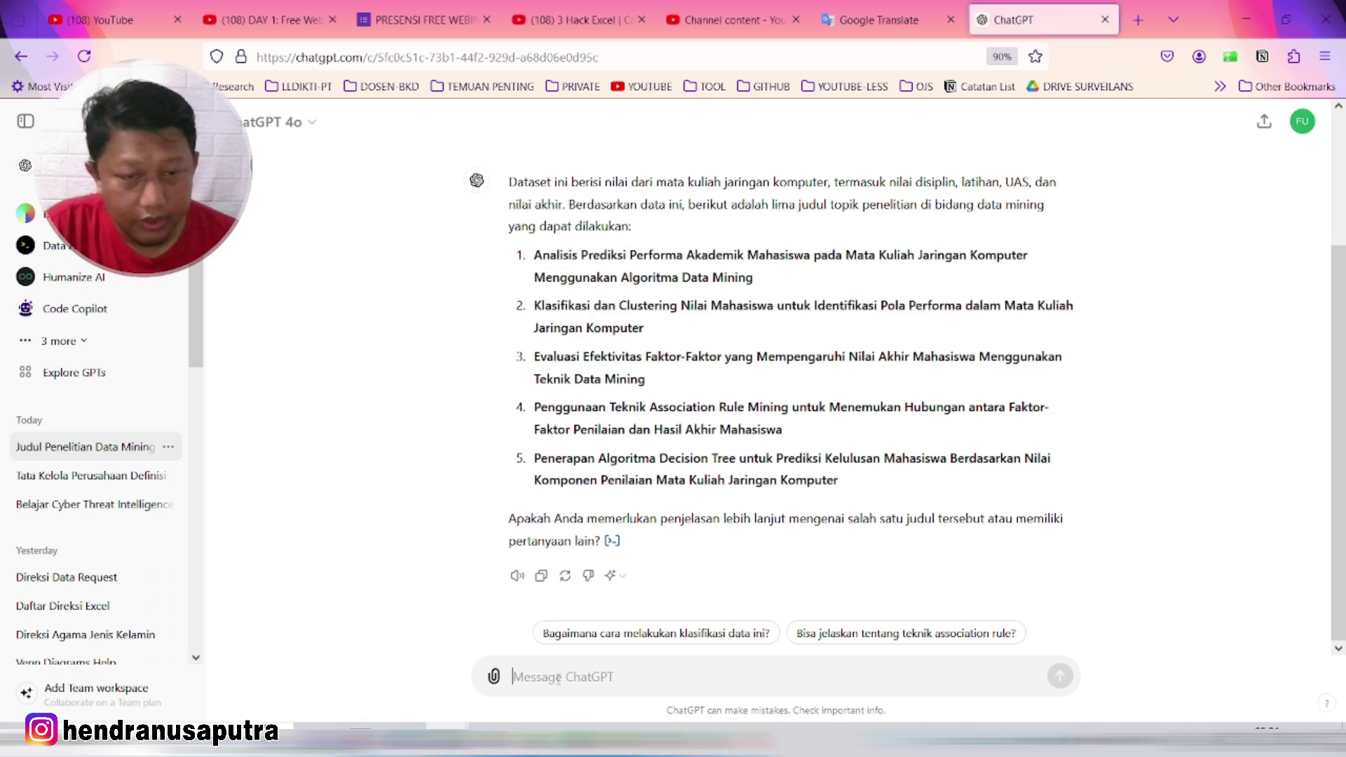
{"action": "type", "text": "saya tertarik dengan judul nomor 5, coba jabarkan lebih lanjut, sampai ketahap kesimpulan dari dataset diatas, karena ini terlalu panjang nanti, lakukan perlangkah saja, berikan saya konfirmasi untuk membacanya dan menganalisisnya, jika sudah sesuai, saya akan sampaikan perintah chat \"lanjut\""}
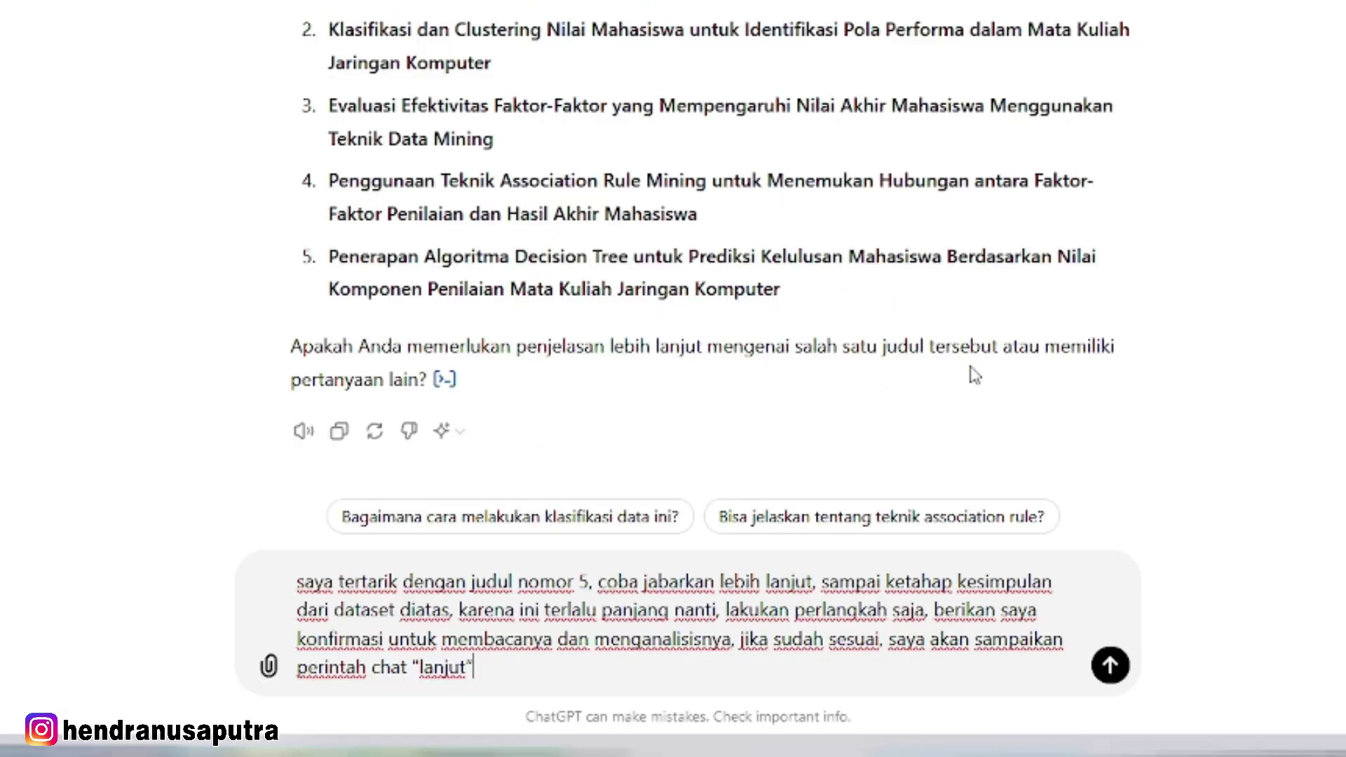
Change the title number in the follow-up prompt to 2
{"action": "double_click", "coordinate": [582, 581]}
{"action": "scroll", "coordinate": [540, 583], "scroll_direction": "up", "scroll_amount": 1}
{"action": "type", "text": "2"}
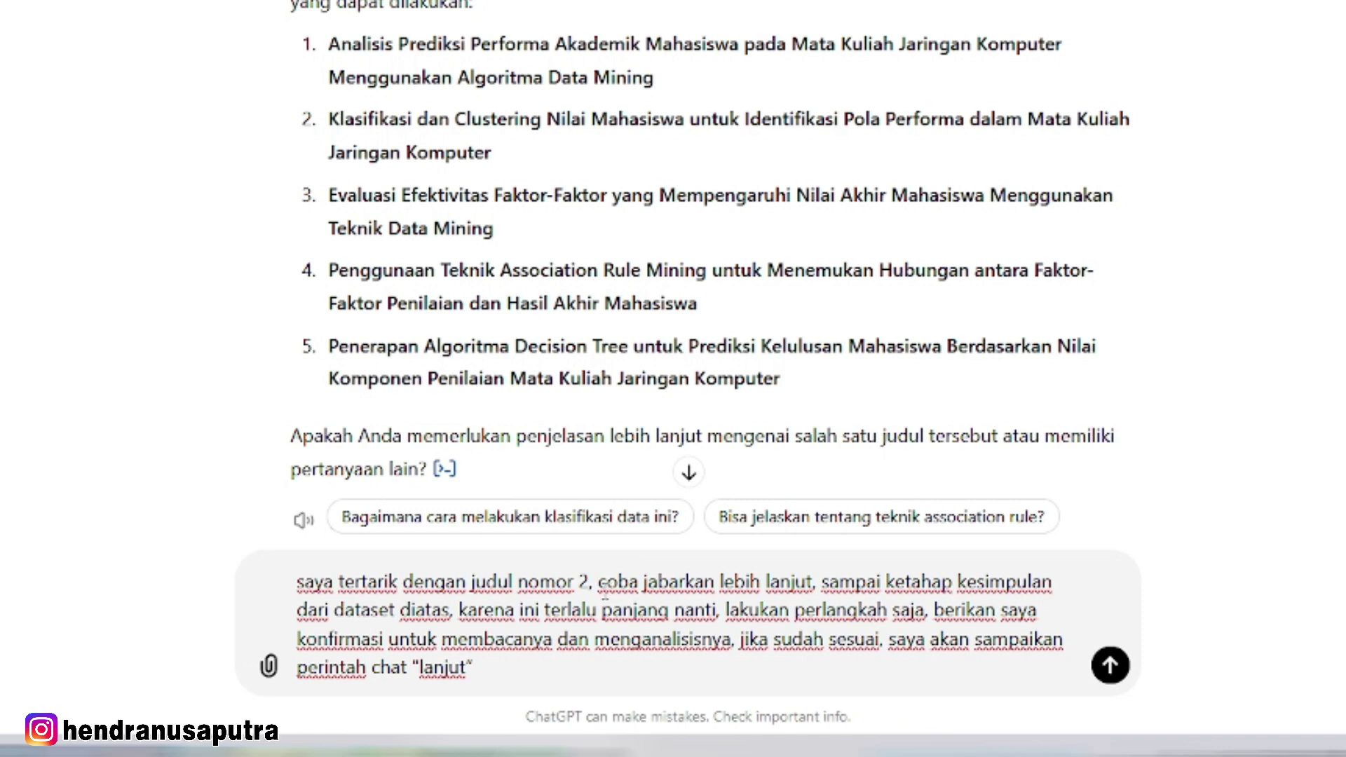
Read through the follow-up prompt phrase by phrase, checking the elaboration request, the step-by-step instruction, the confirmation request and the "lanjut" command
{"action": "left_click_drag", "start_coordinate": [602, 589], "coordinate": [823, 586]}
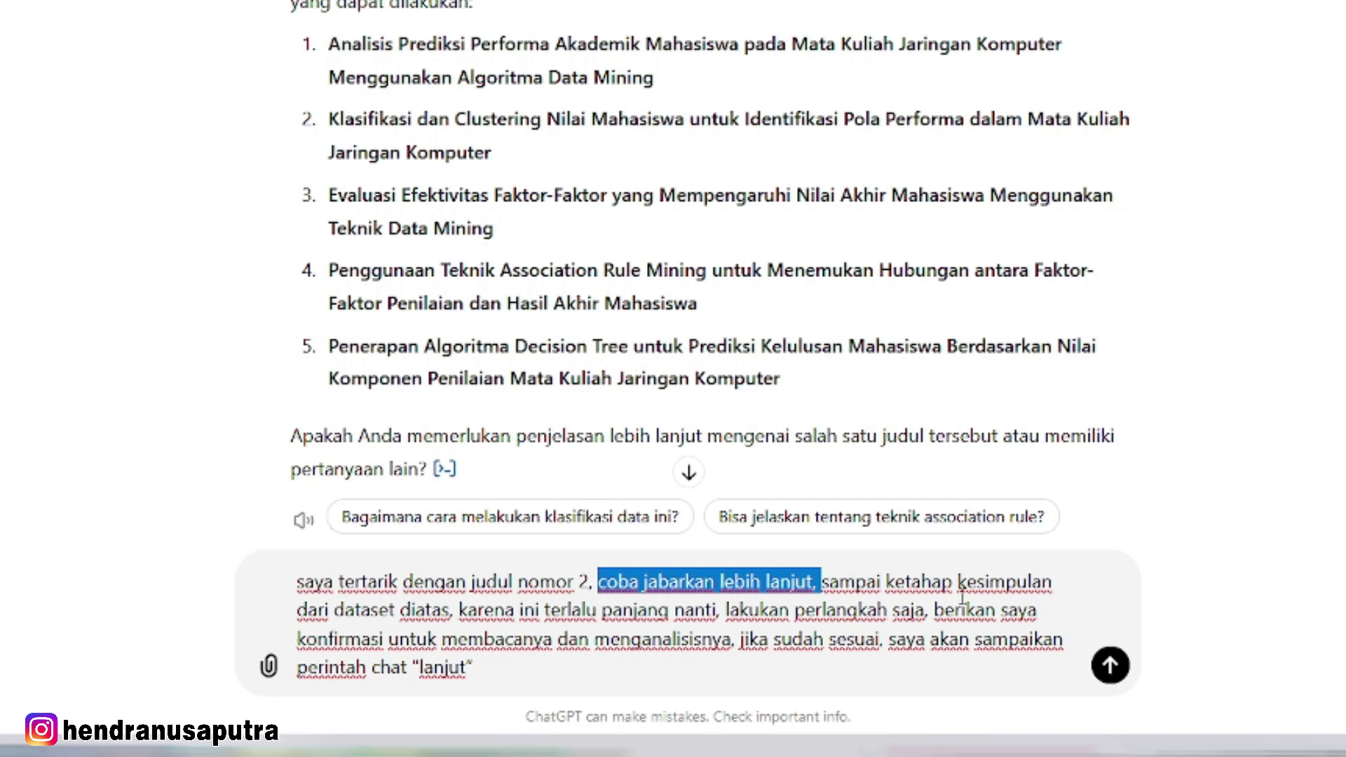
{"action": "left_click_drag", "start_coordinate": [450, 609], "coordinate": [293, 609]}
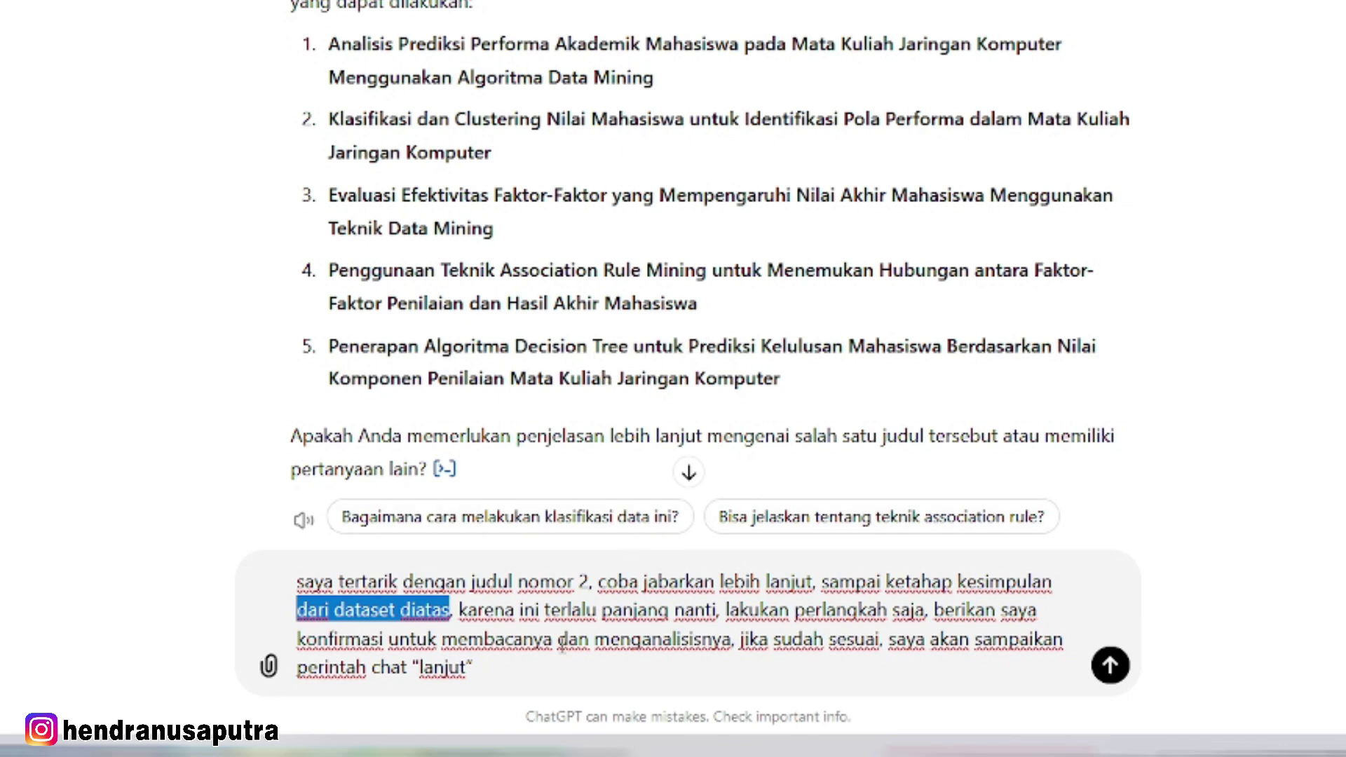
{"action": "left_click", "coordinate": [505, 610]}
{"action": "left_click_drag", "start_coordinate": [467, 611], "coordinate": [640, 626]}
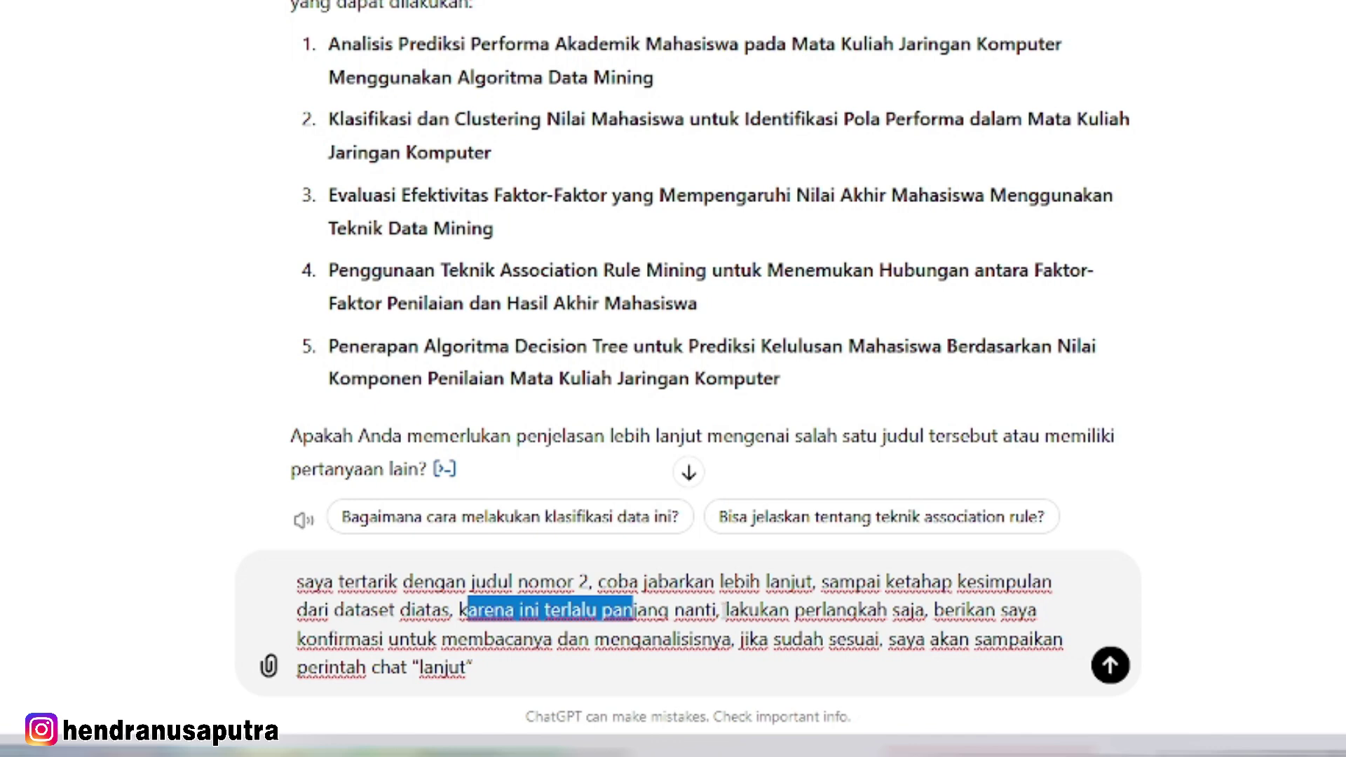
{"action": "left_click_drag", "start_coordinate": [720, 610], "coordinate": [459, 610]}
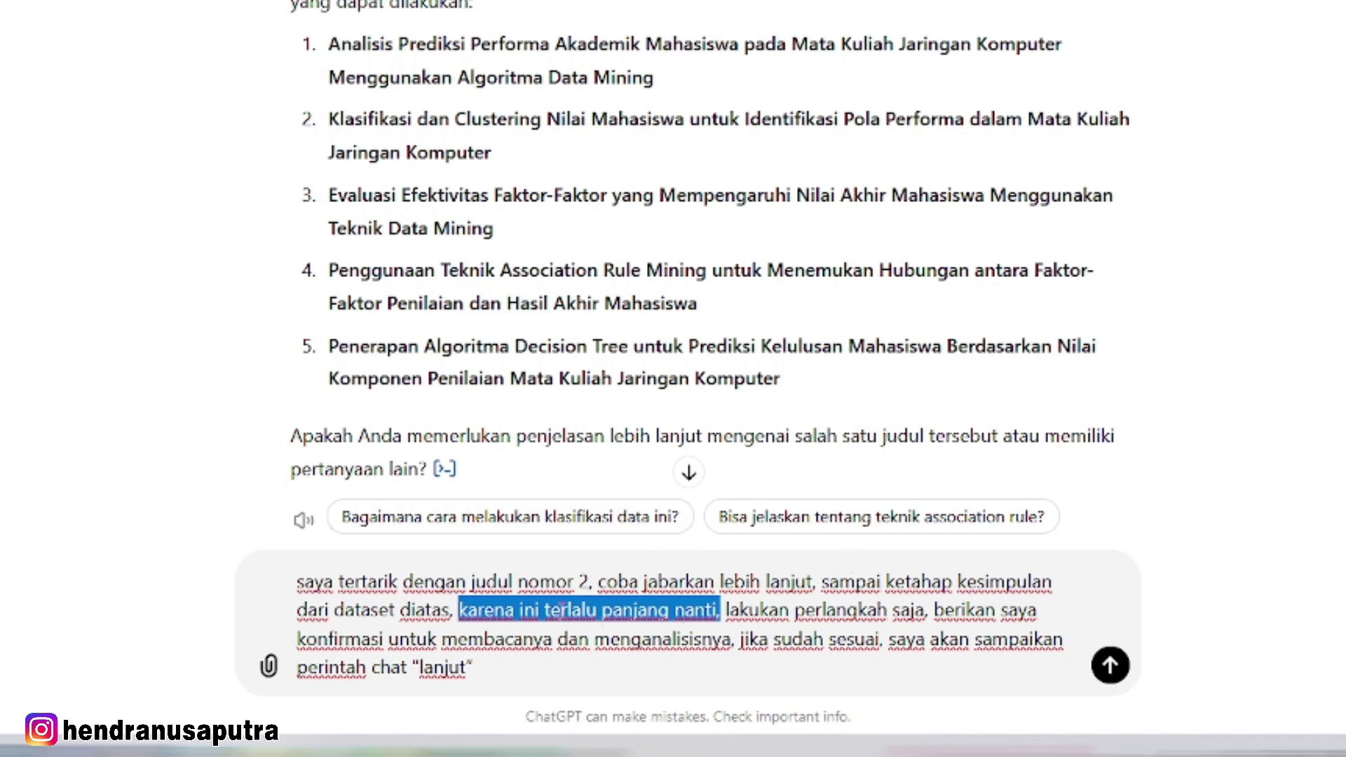
{"action": "left_click_drag", "start_coordinate": [927, 611], "coordinate": [740, 613]}
{"action": "left_click", "coordinate": [953, 611]}
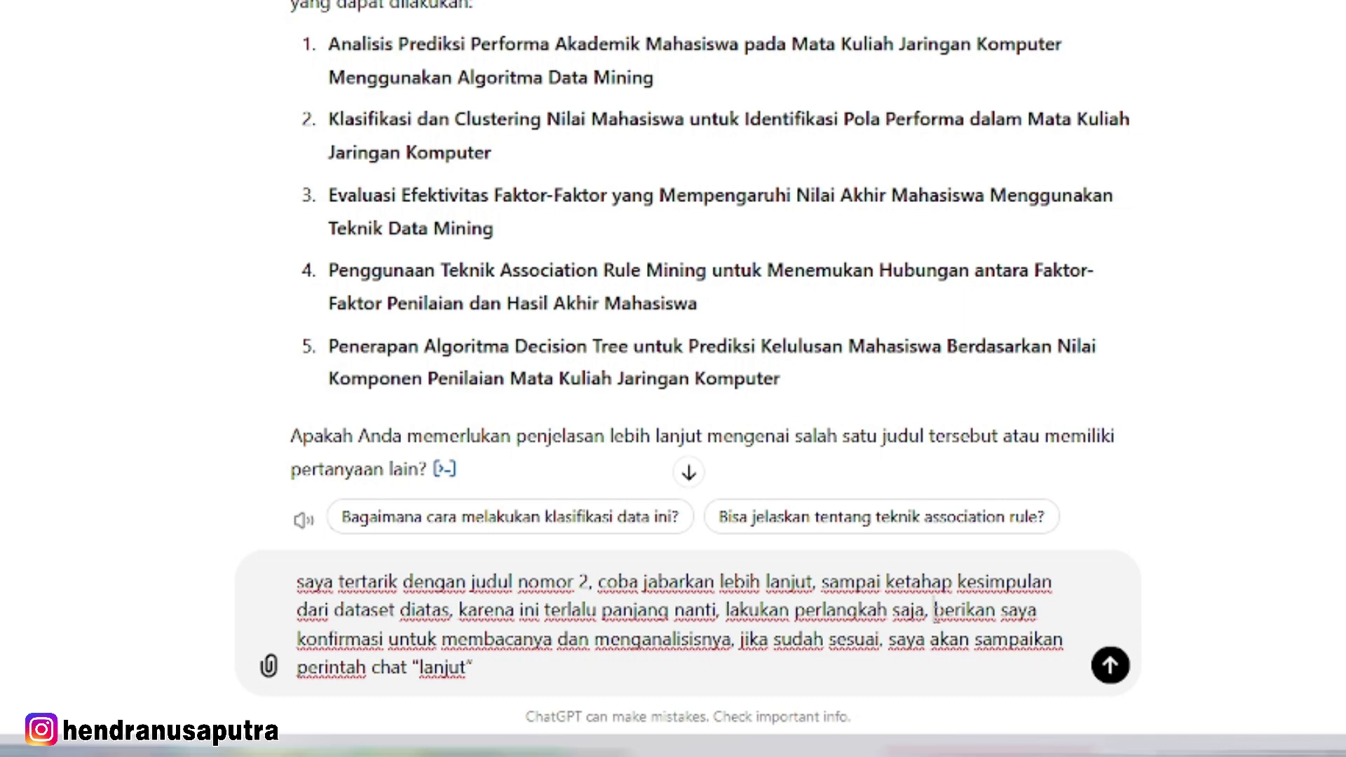
{"action": "left_click_drag", "start_coordinate": [934, 610], "coordinate": [736, 640]}
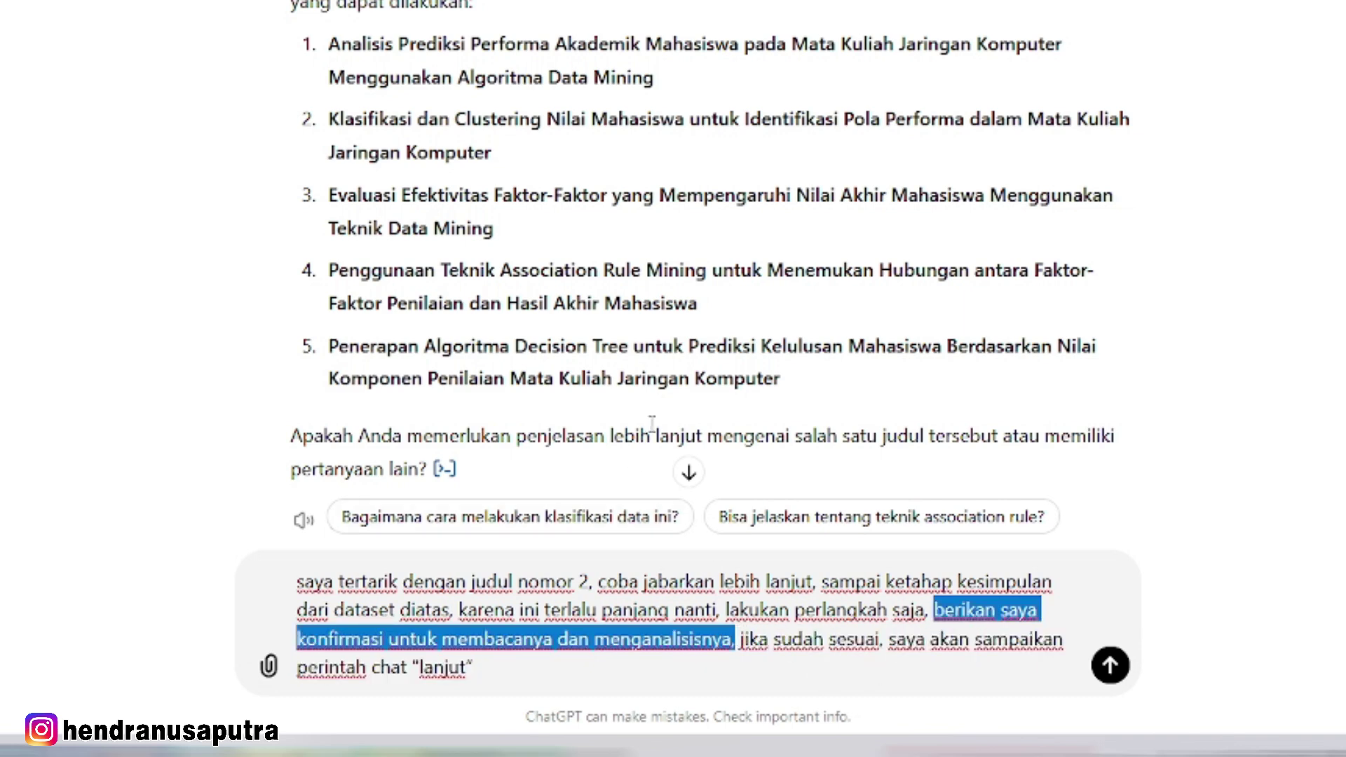
{"action": "left_click", "coordinate": [886, 639]}
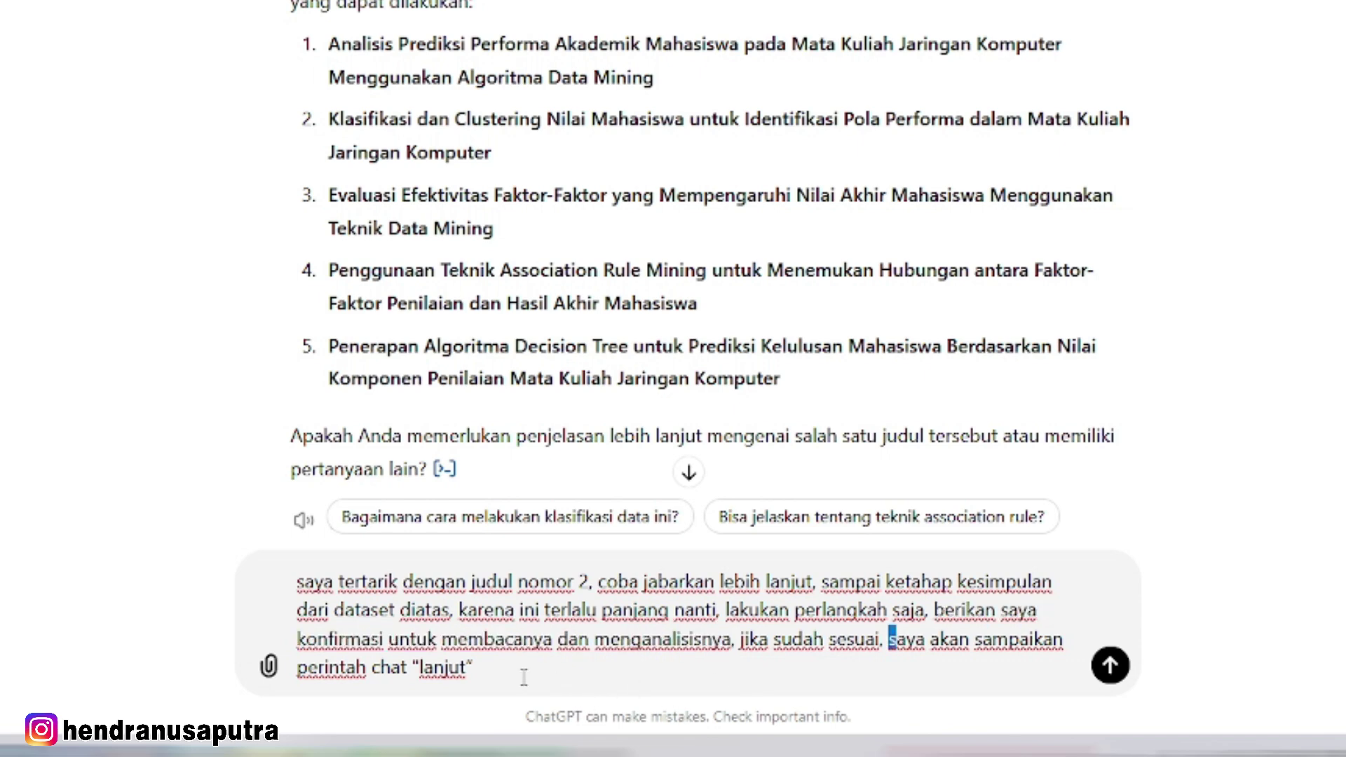
{"action": "left_click", "coordinate": [483, 674]}
{"action": "left_click_drag", "start_coordinate": [298, 582], "coordinate": [483, 674]}
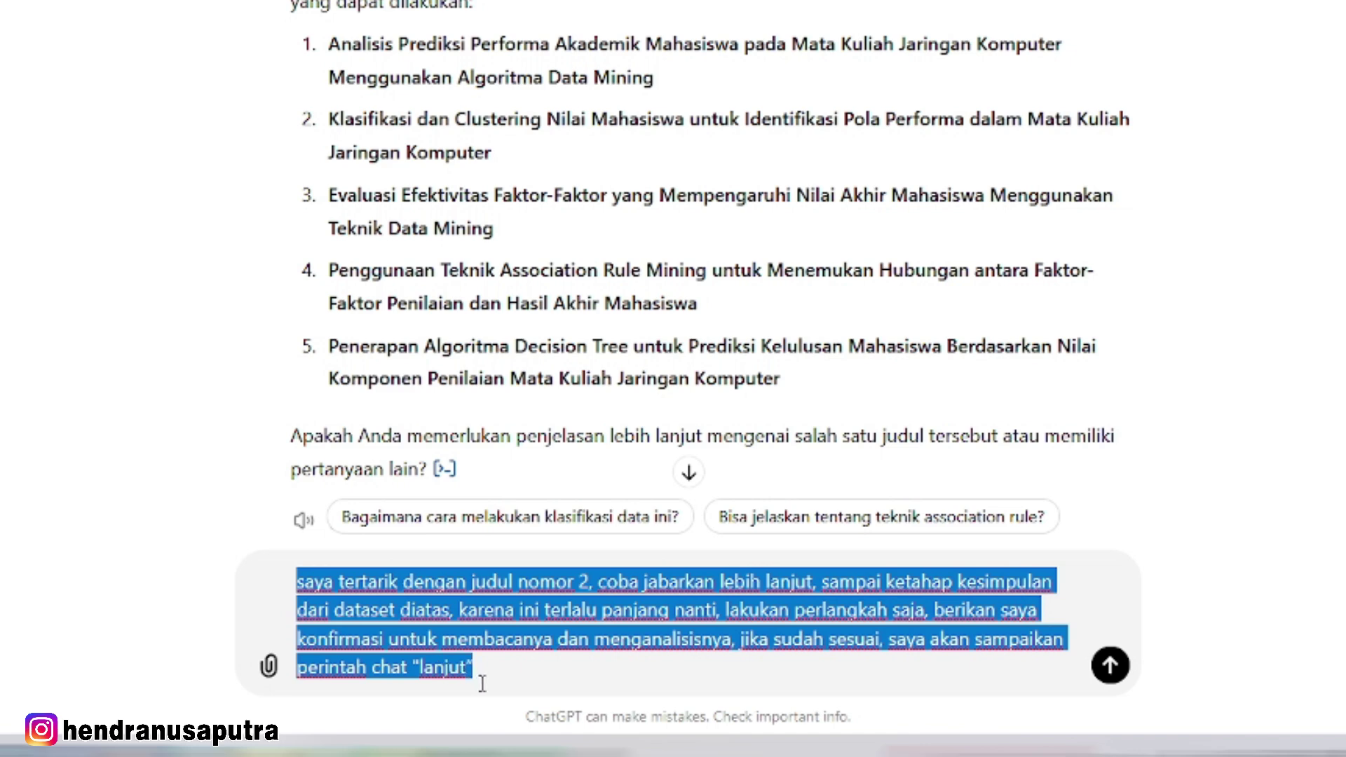
{"action": "left_click", "coordinate": [533, 631]}
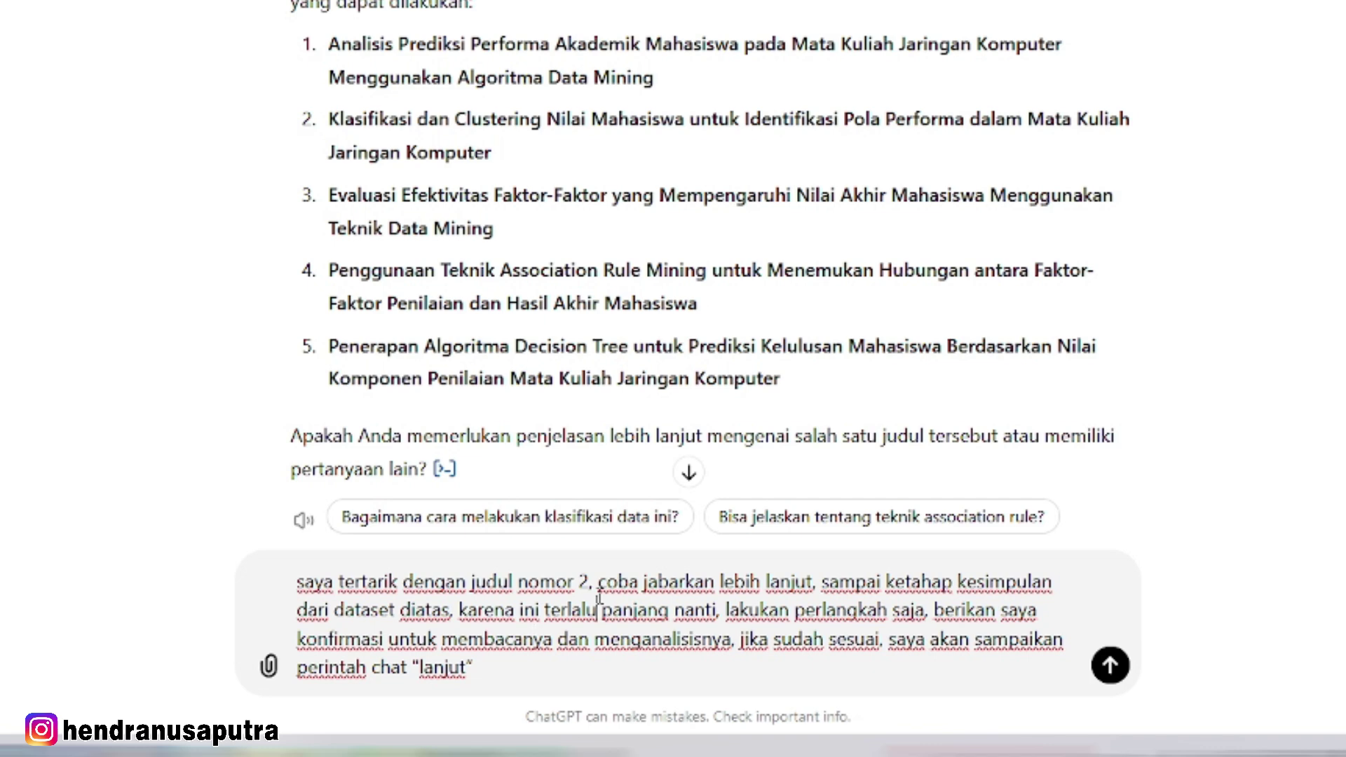
Reword the reason in the follow-up prompt to "karena nanti terlalu panjang" and send the prompt
{"action": "left_click", "coordinate": [718, 609]}
{"action": "left_click_drag", "start_coordinate": [718, 609], "coordinate": [523, 609]}
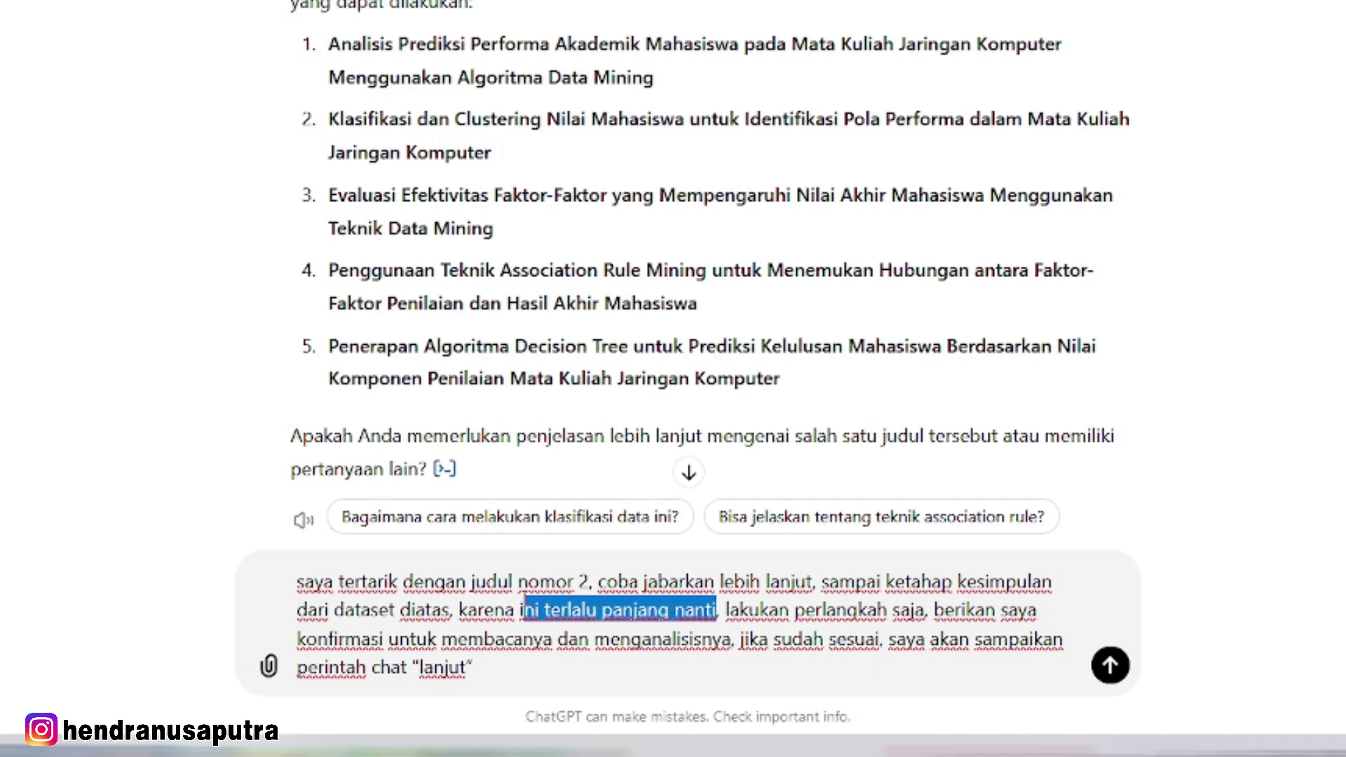
{"action": "type", "text": "nanti "}
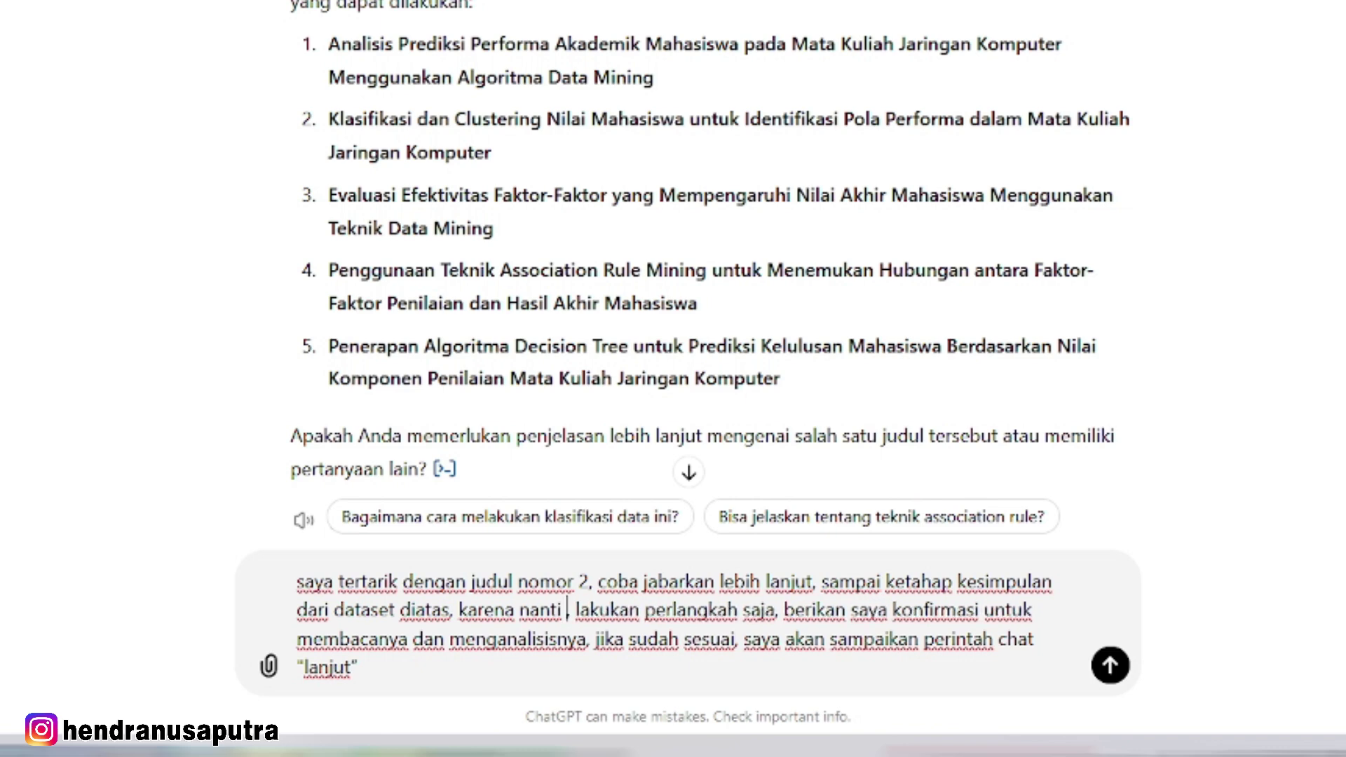
{"action": "type", "text": "terlalu pan"}
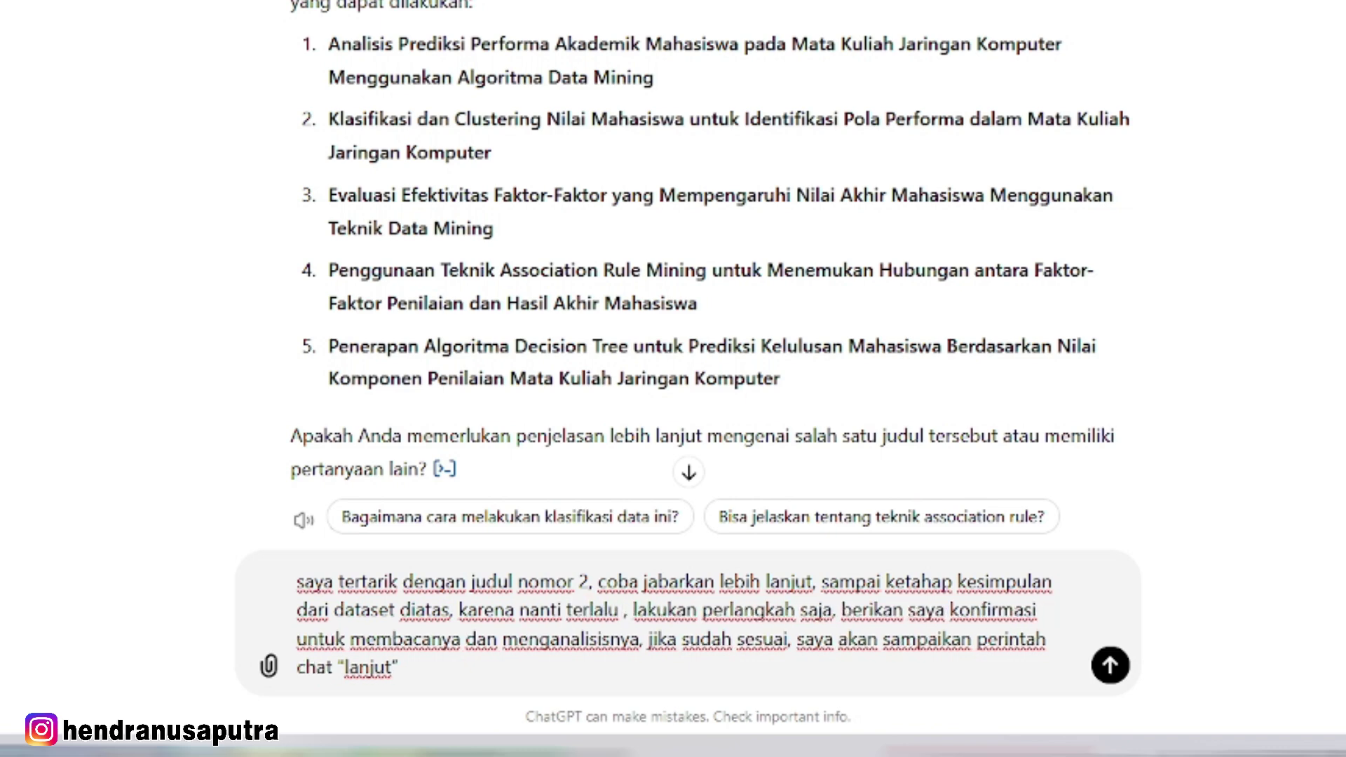
{"action": "type", "text": "jang"}
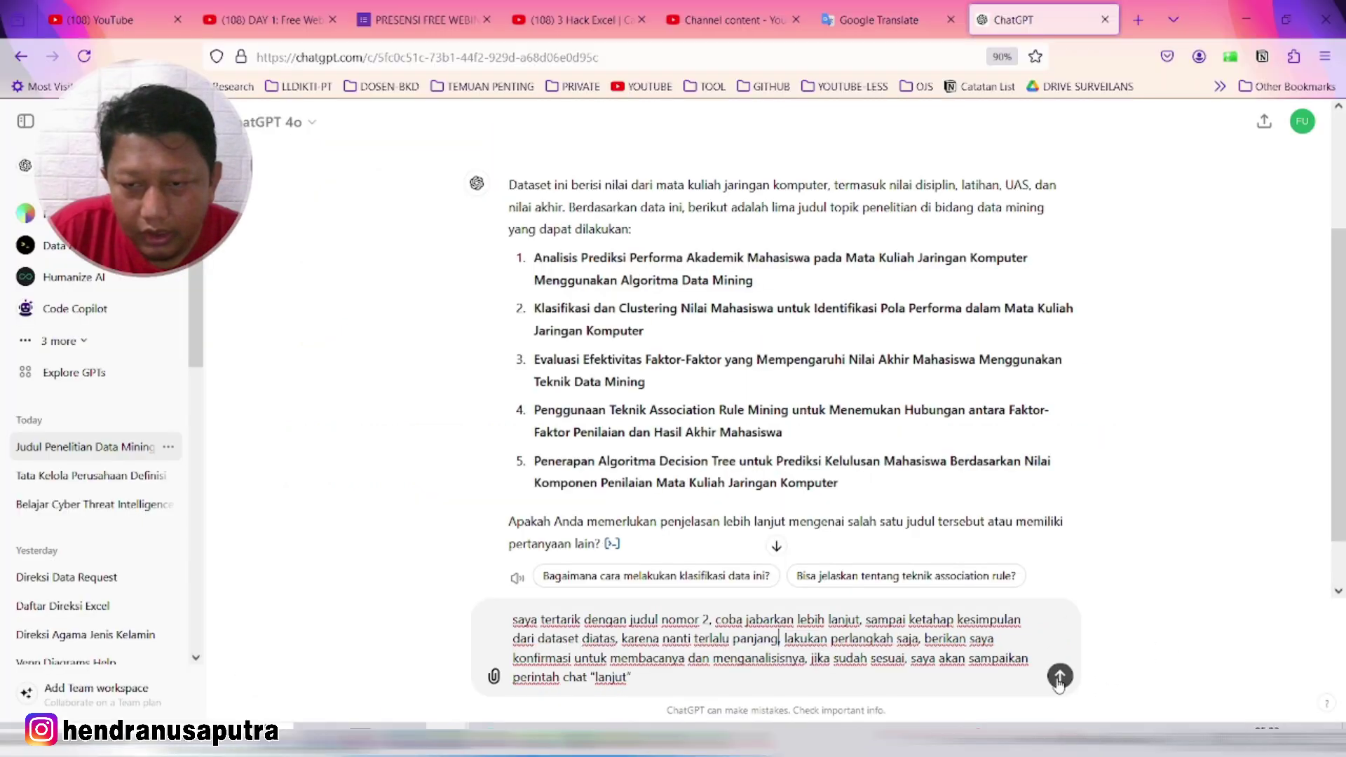
{"action": "left_click", "coordinate": [1059, 676]}
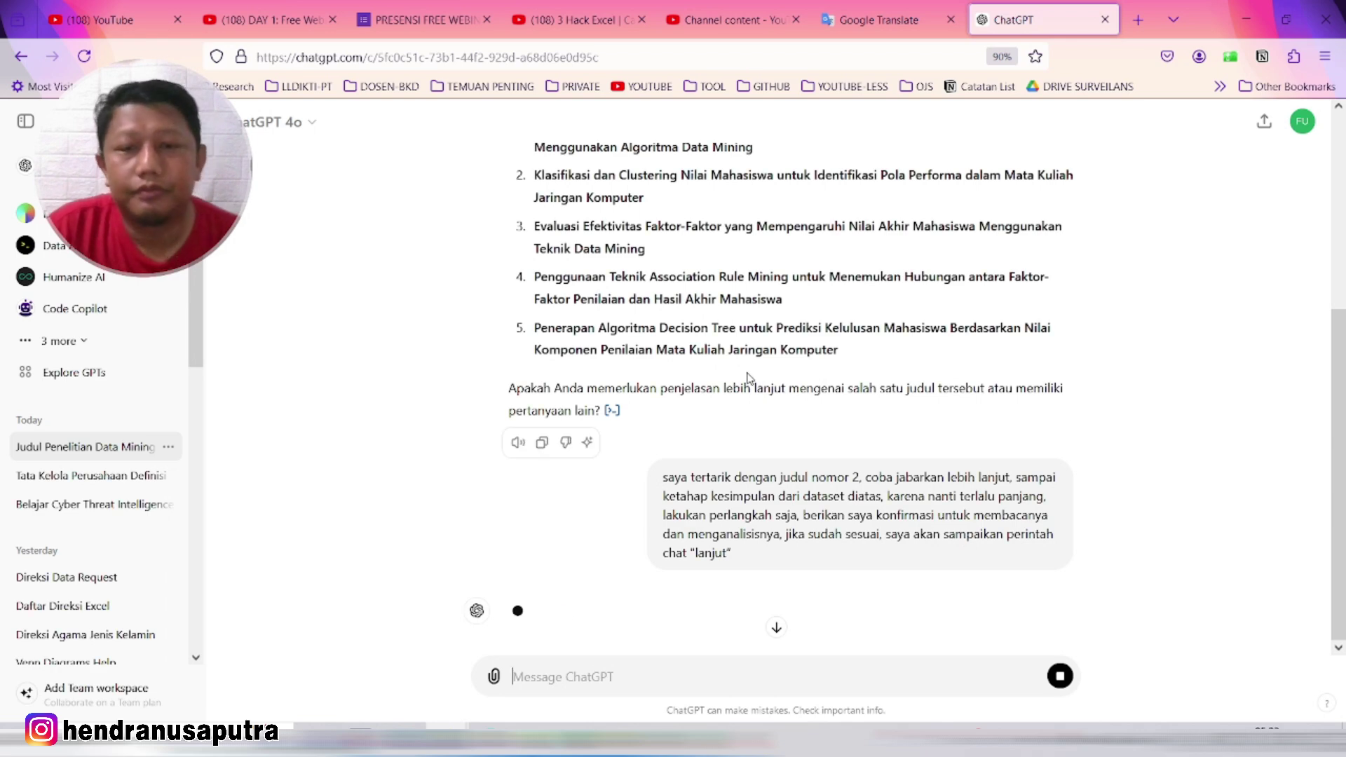
{"action": "scroll", "coordinate": [910, 405], "scroll_direction": "down", "scroll_amount": 2}
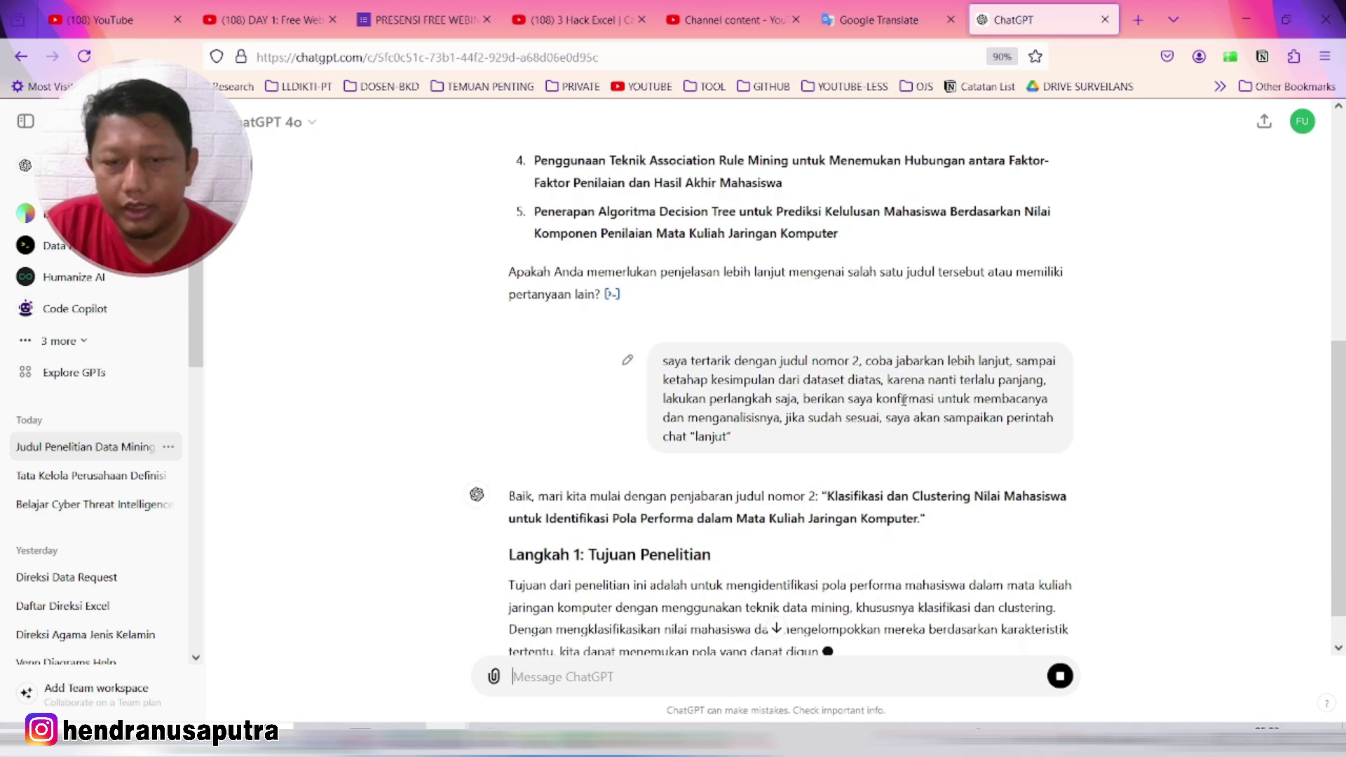
Read through the reply's research objective, analysis steps and data preparation, down to the closing question about continuing with "lanjut"
{"action": "scroll", "coordinate": [820, 435], "scroll_direction": "down", "scroll_amount": 3}
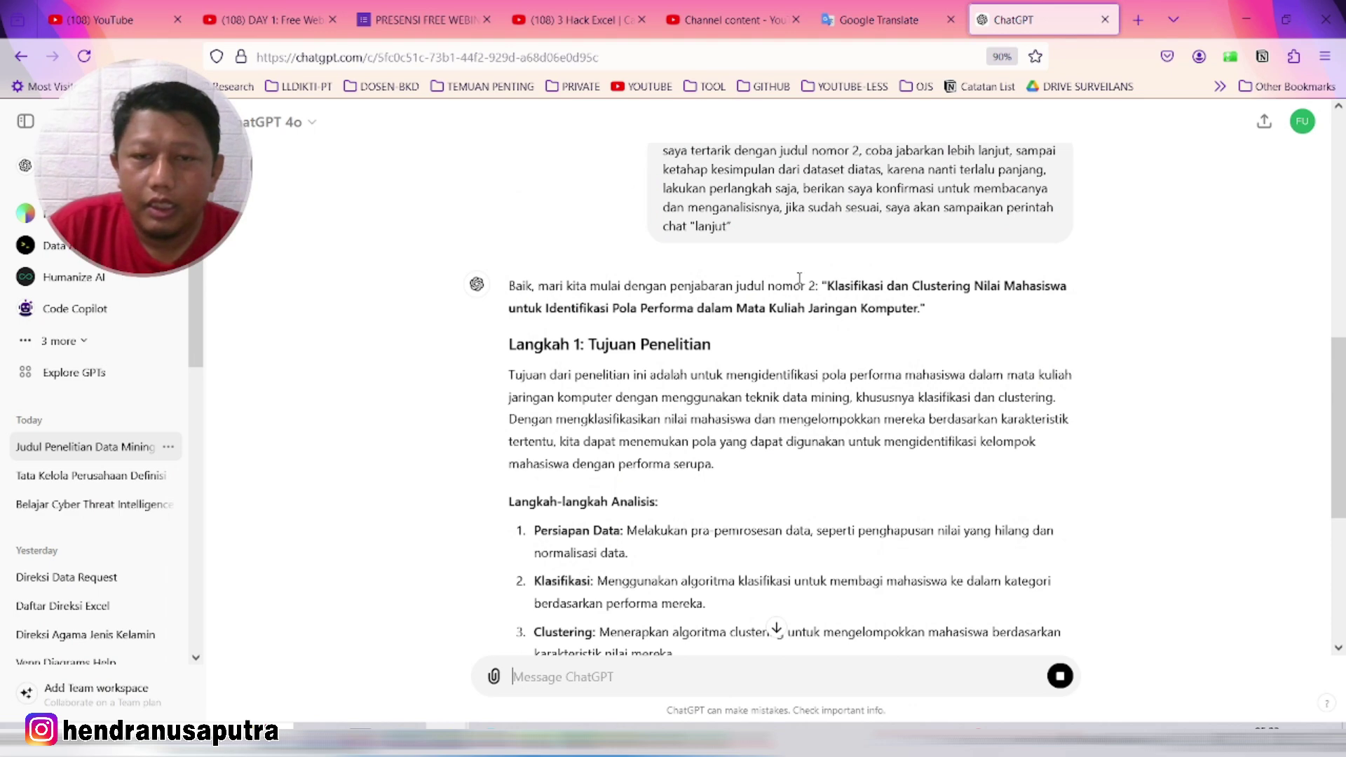
{"action": "scroll", "coordinate": [650, 343], "scroll_direction": "down", "scroll_amount": 2}
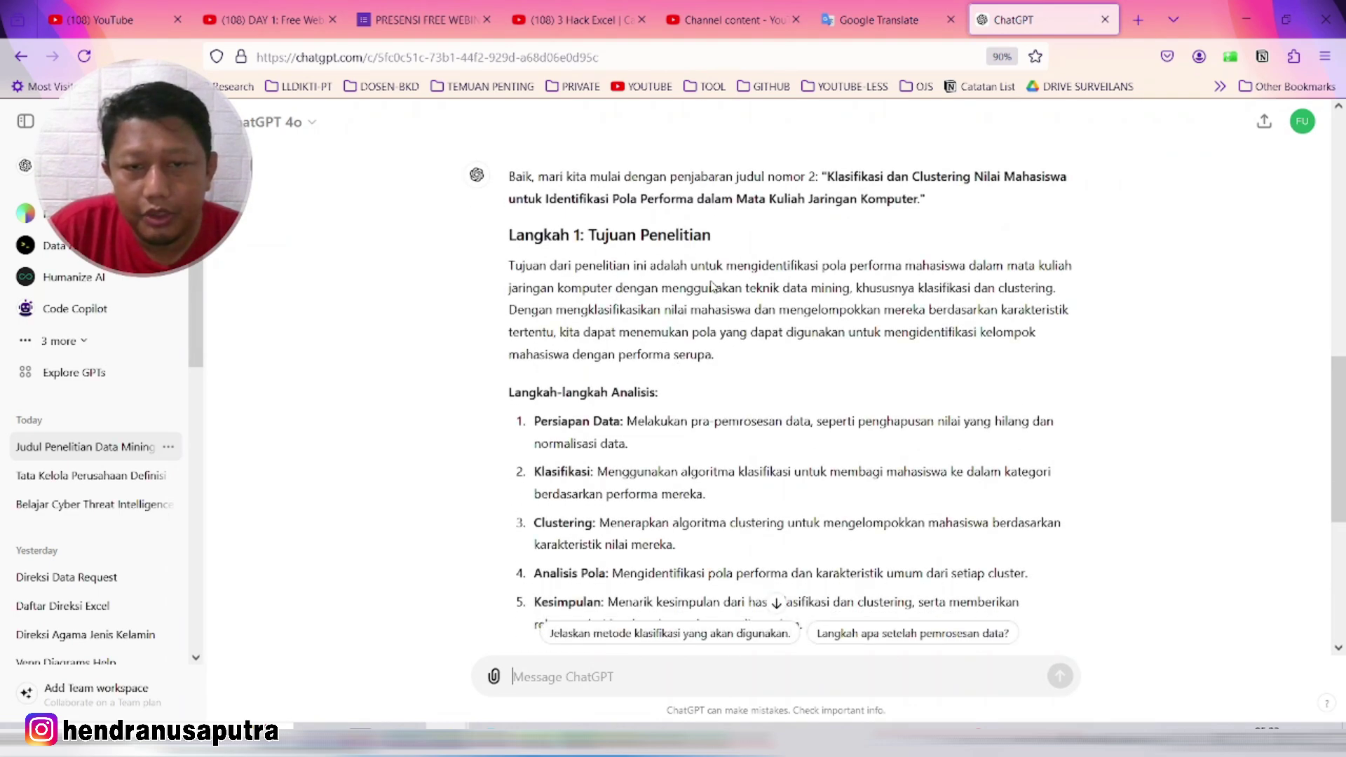
{"action": "scroll", "coordinate": [659, 308], "scroll_direction": "down", "scroll_amount": 2}
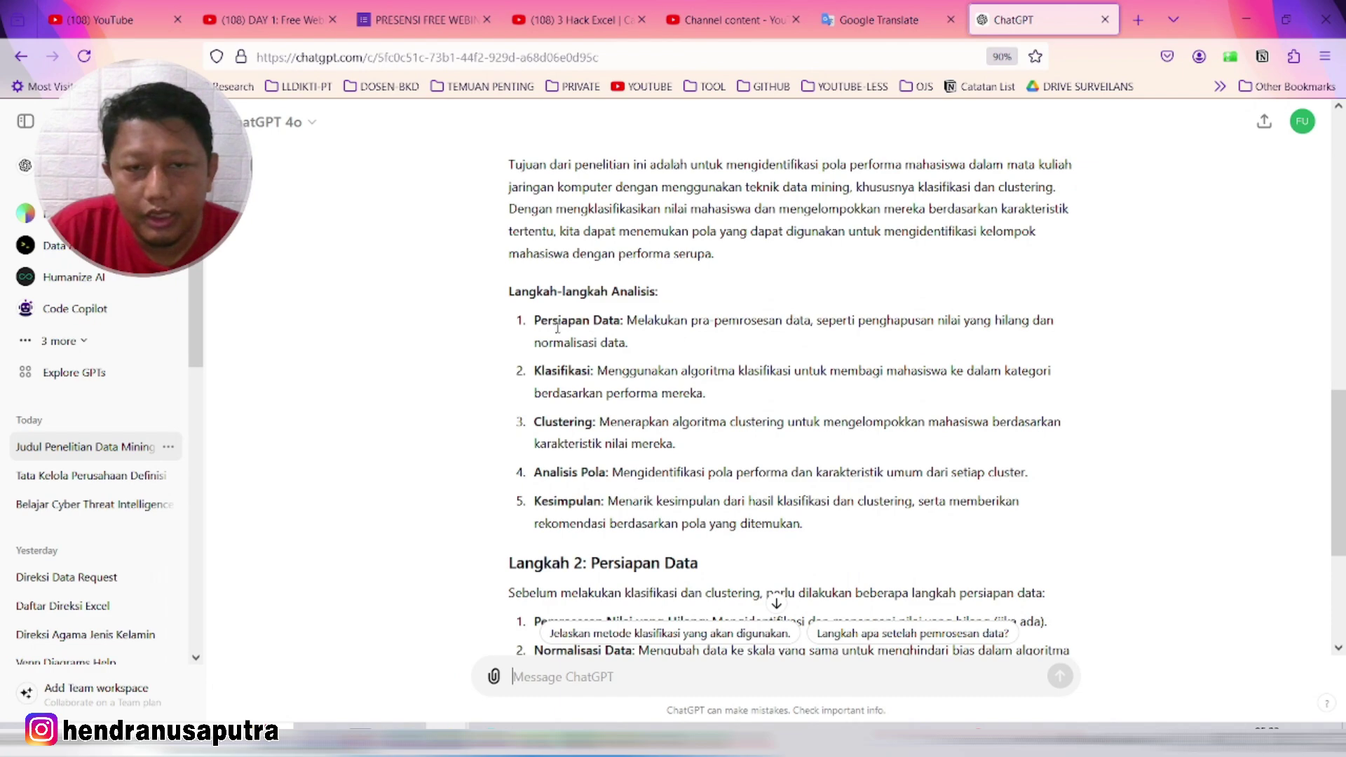
{"action": "scroll", "coordinate": [743, 403], "scroll_direction": "down", "scroll_amount": 5}
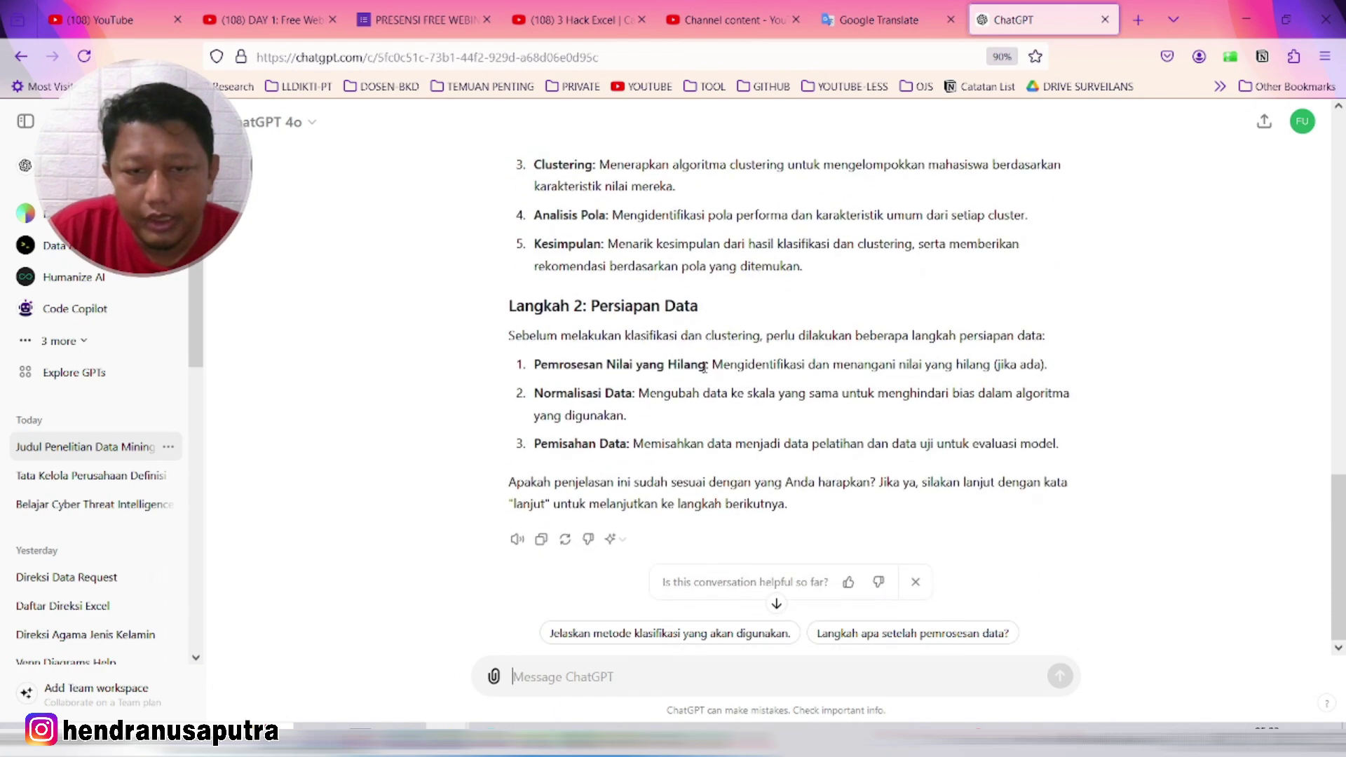
{"action": "scroll", "coordinate": [706, 383], "scroll_direction": "up", "scroll_amount": 8}
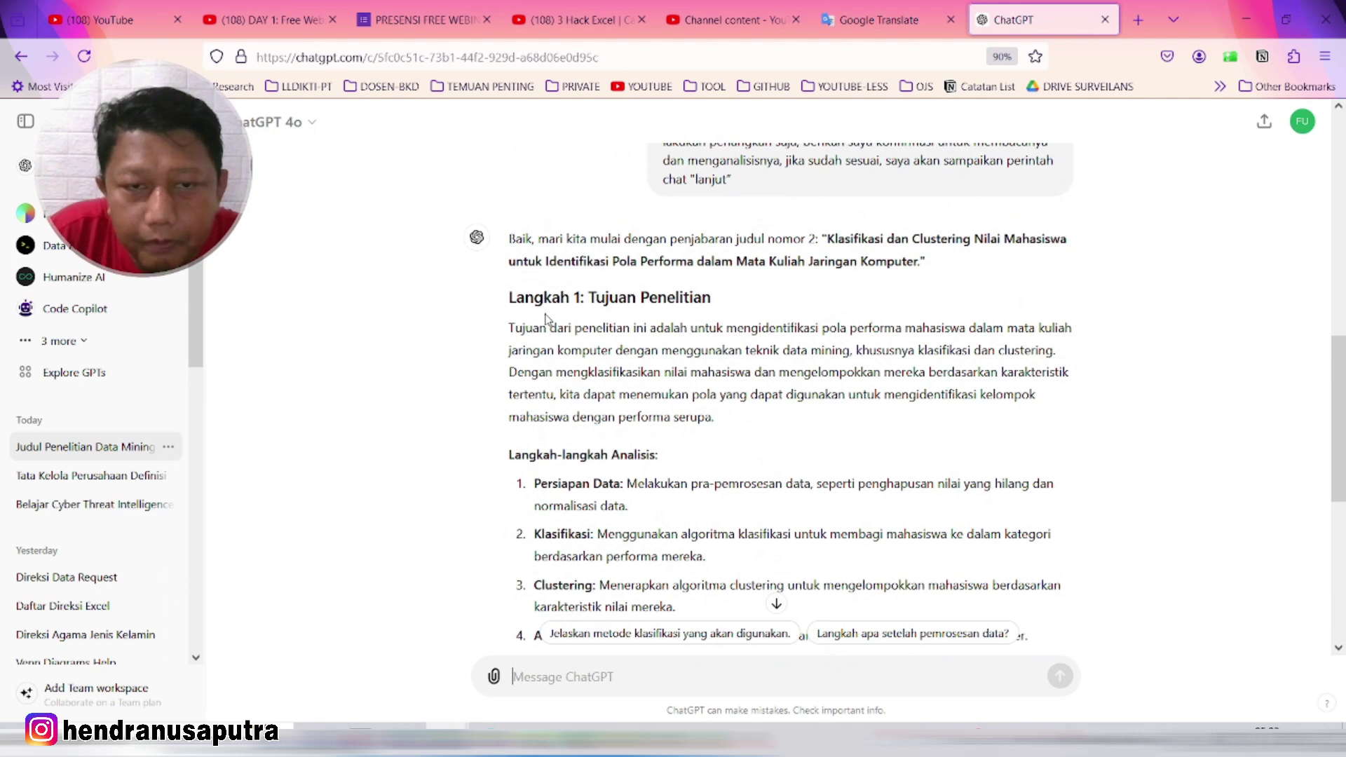
{"action": "scroll", "coordinate": [641, 324], "scroll_direction": "down", "scroll_amount": 4}
{"action": "scroll", "coordinate": [639, 324], "scroll_direction": "down", "scroll_amount": 3}
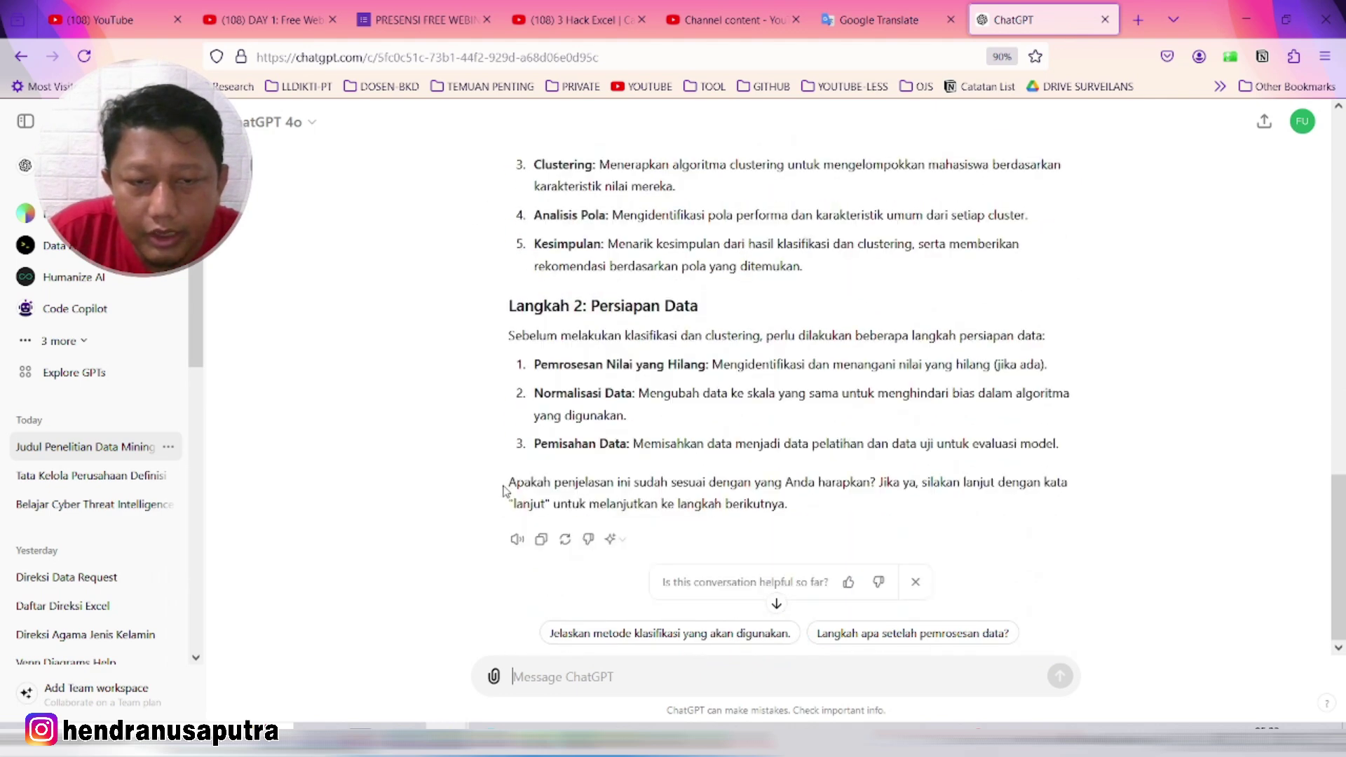
{"action": "left_click_drag", "start_coordinate": [509, 483], "coordinate": [928, 500]}
{"action": "left_click", "coordinate": [928, 500]}
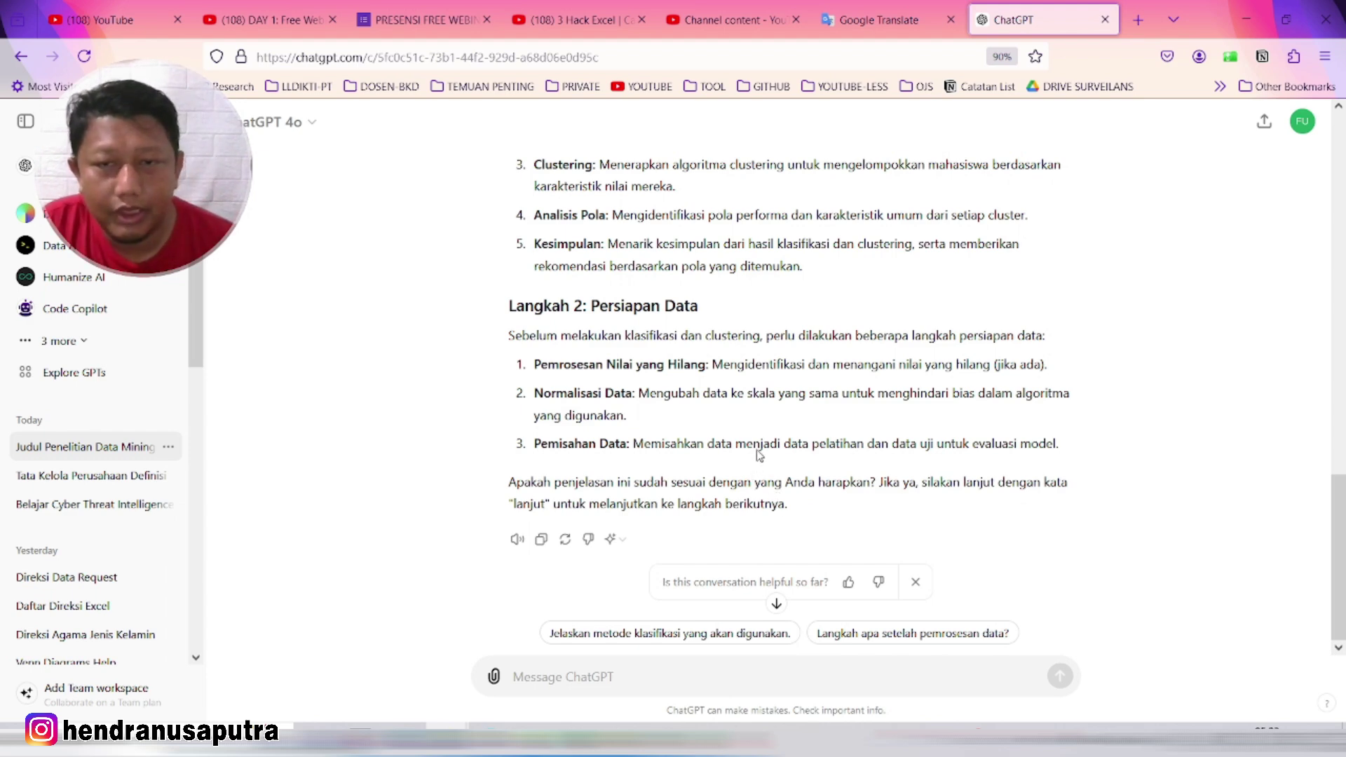
Recheck the objective and data preparation steps and send "lanjut" to continue the elaboration
{"action": "scroll", "coordinate": [750, 456], "scroll_direction": "up", "scroll_amount": 3}
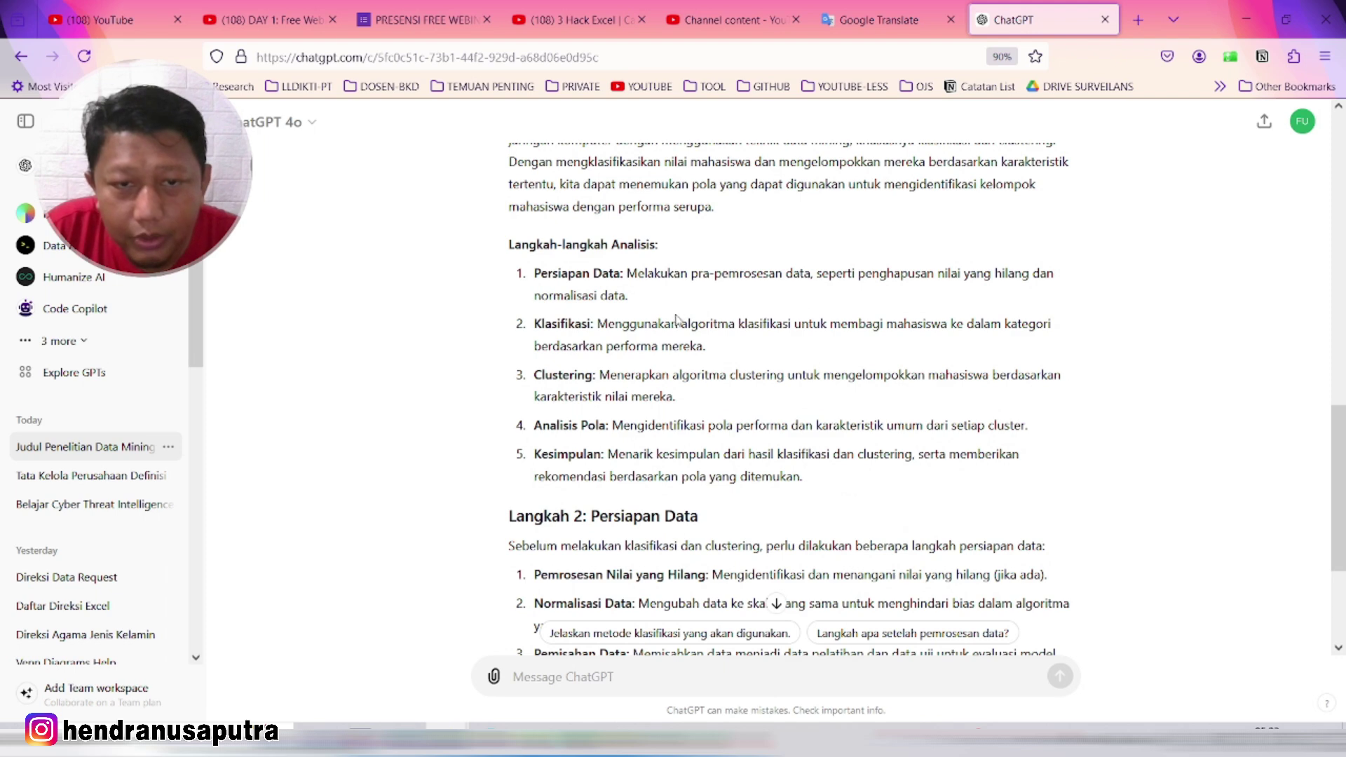
{"action": "scroll", "coordinate": [696, 425], "scroll_direction": "up", "scroll_amount": 5}
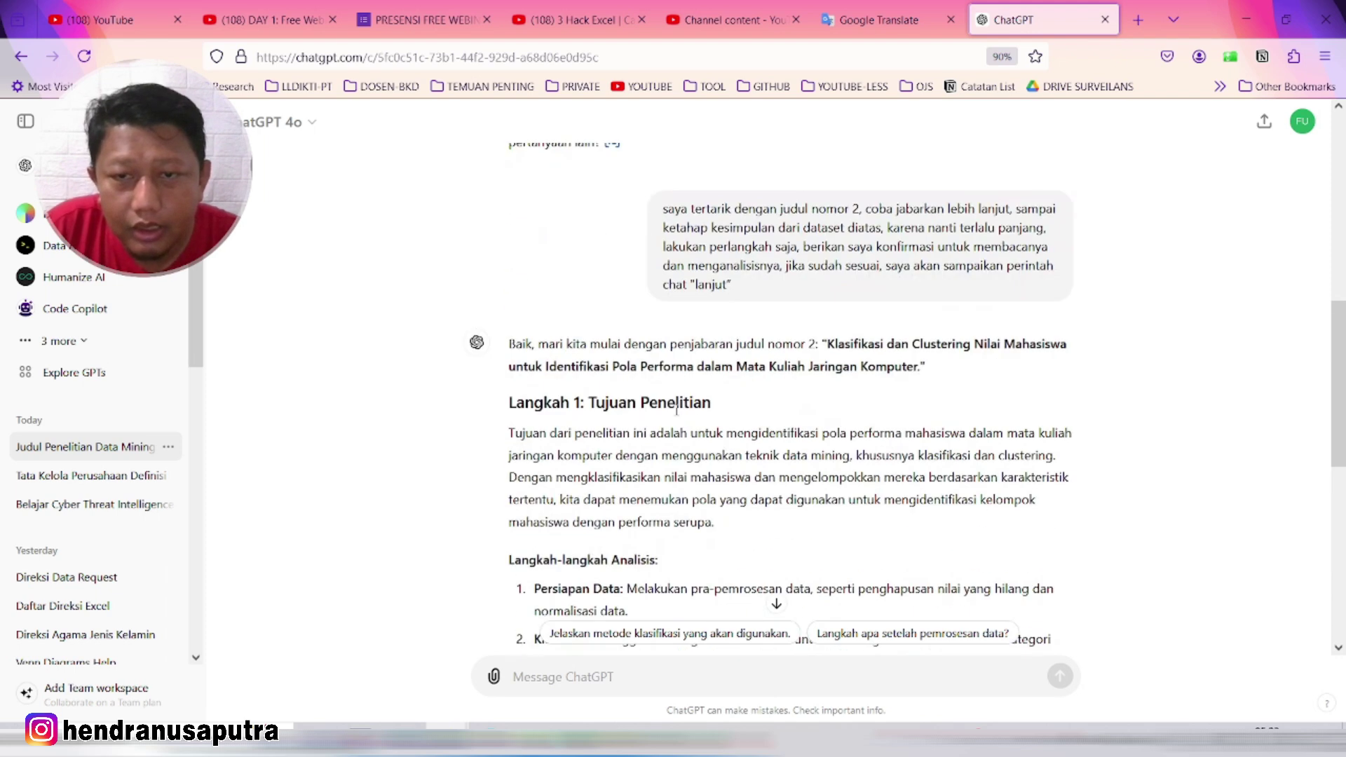
{"action": "scroll", "coordinate": [676, 410], "scroll_direction": "down", "scroll_amount": 9}
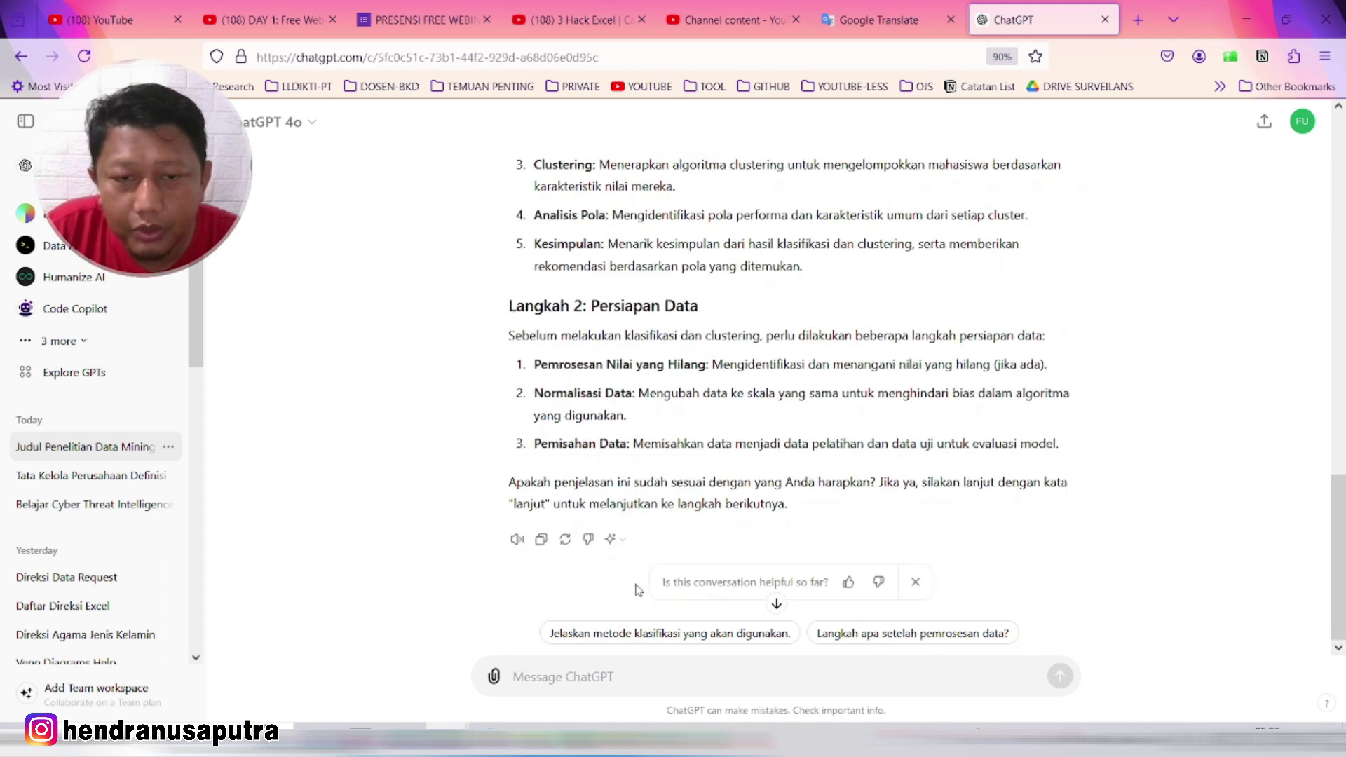
{"action": "type", "text": "lanjut"}
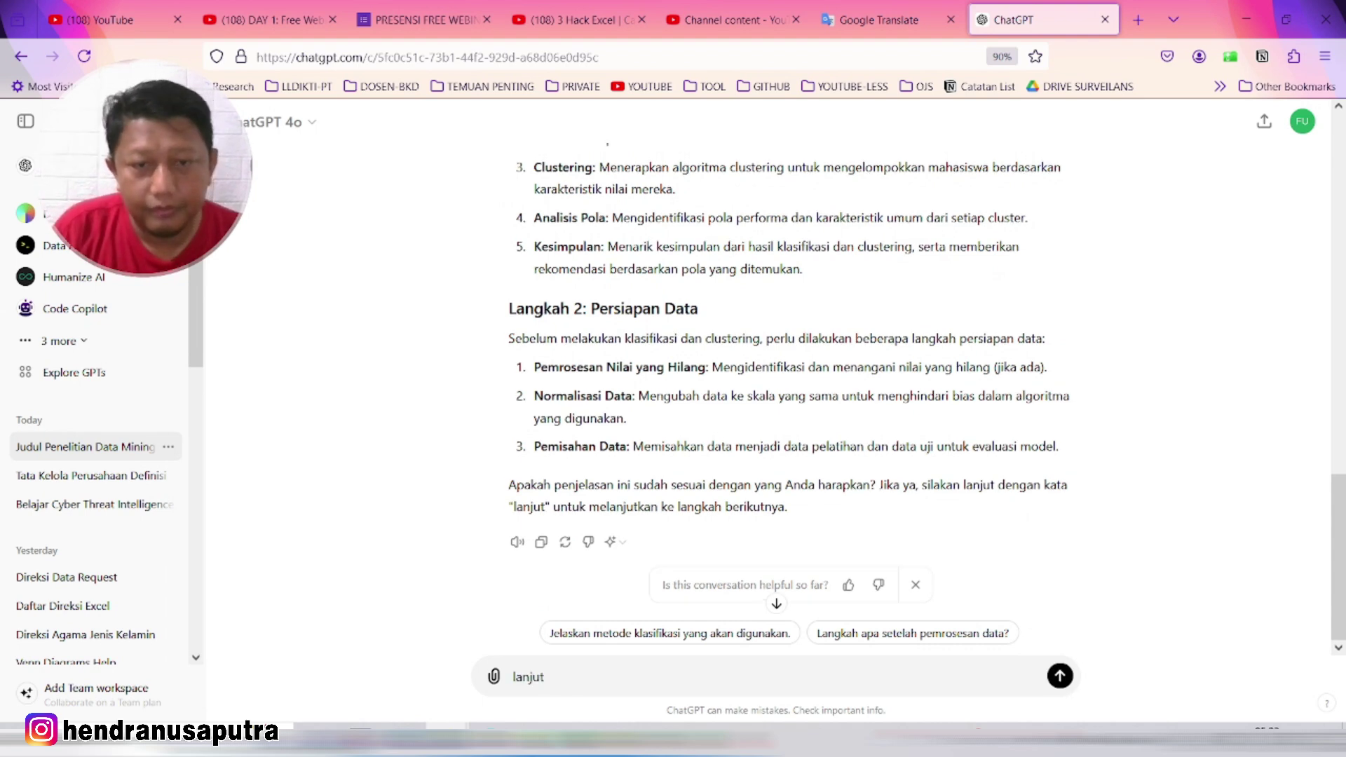
{"action": "key", "text": "Return"}
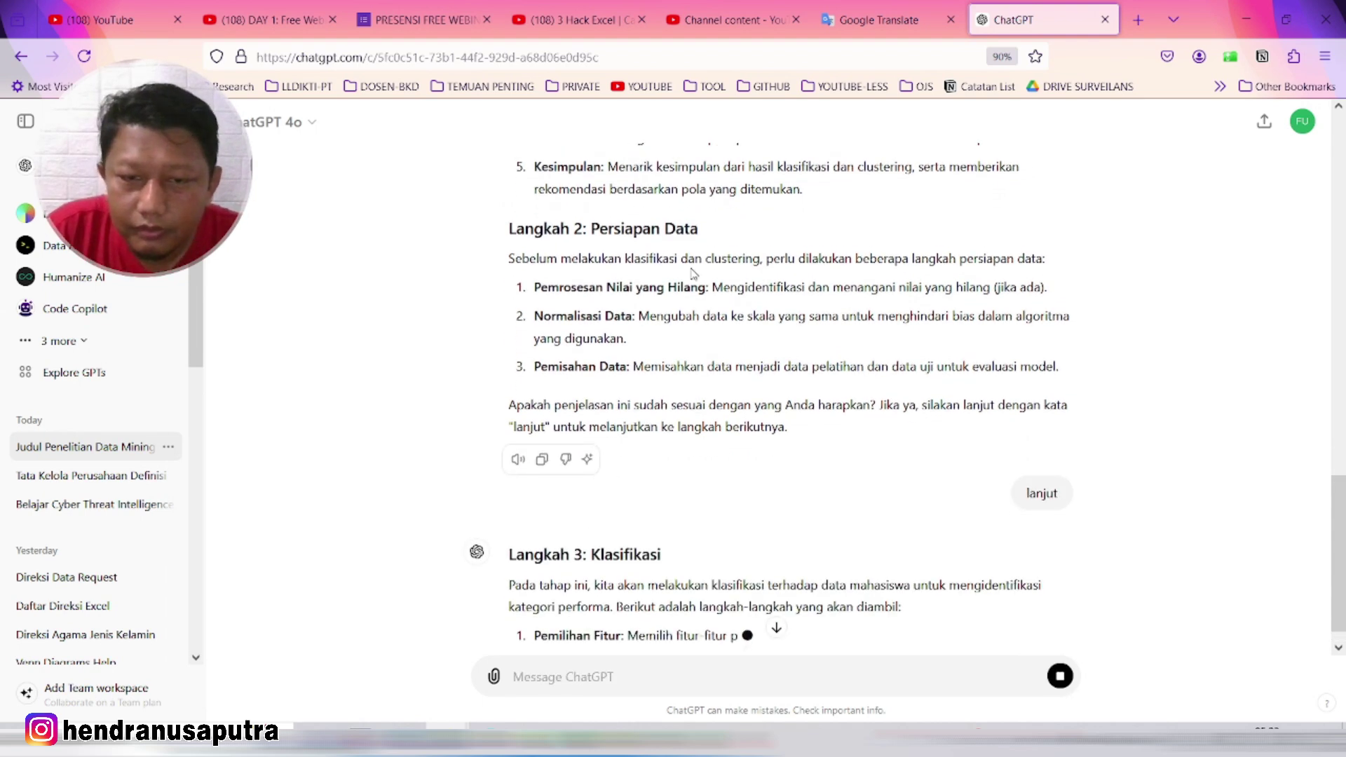
Review the Klasifikasi and Clustering steps of the new reply and send "lanjut" again for the following steps
{"action": "scroll", "coordinate": [708, 280], "scroll_direction": "down", "scroll_amount": 4}
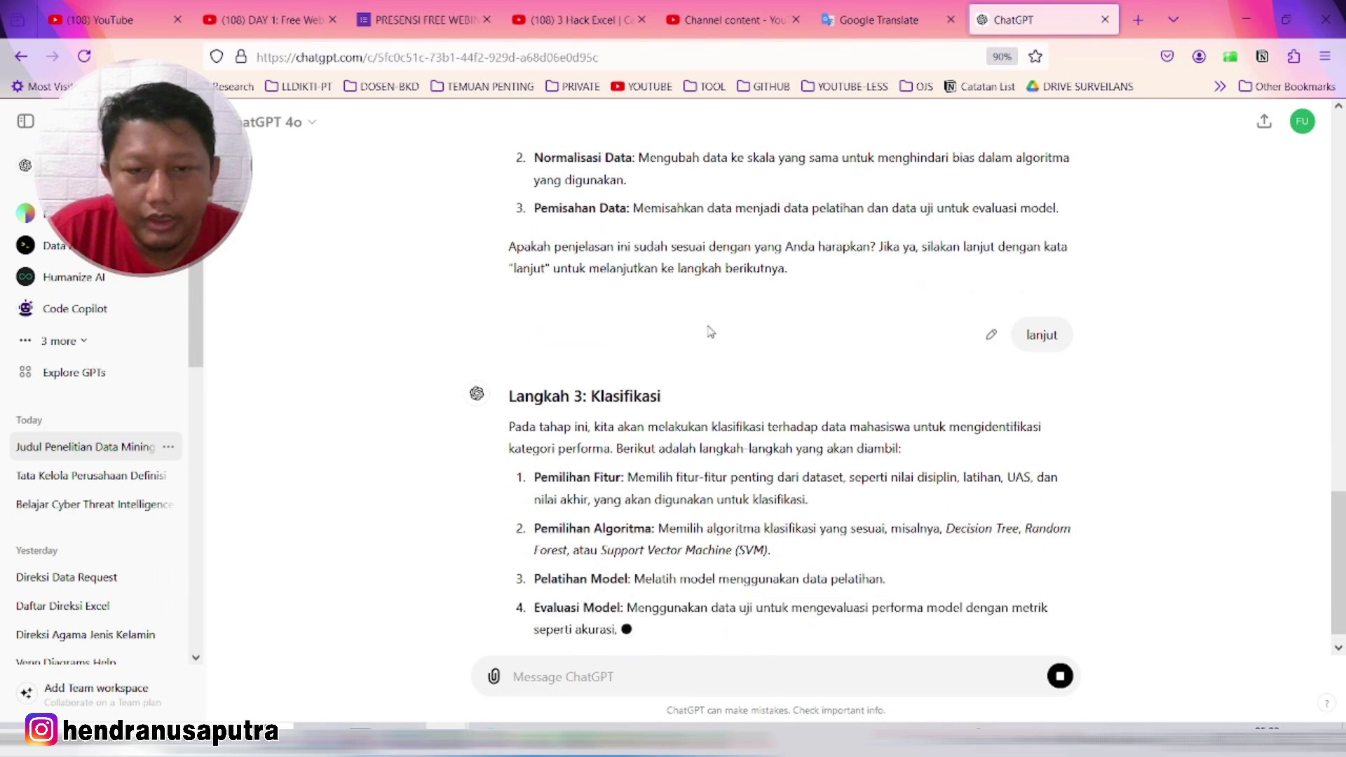
{"action": "scroll", "coordinate": [708, 319], "scroll_direction": "down", "scroll_amount": 3}
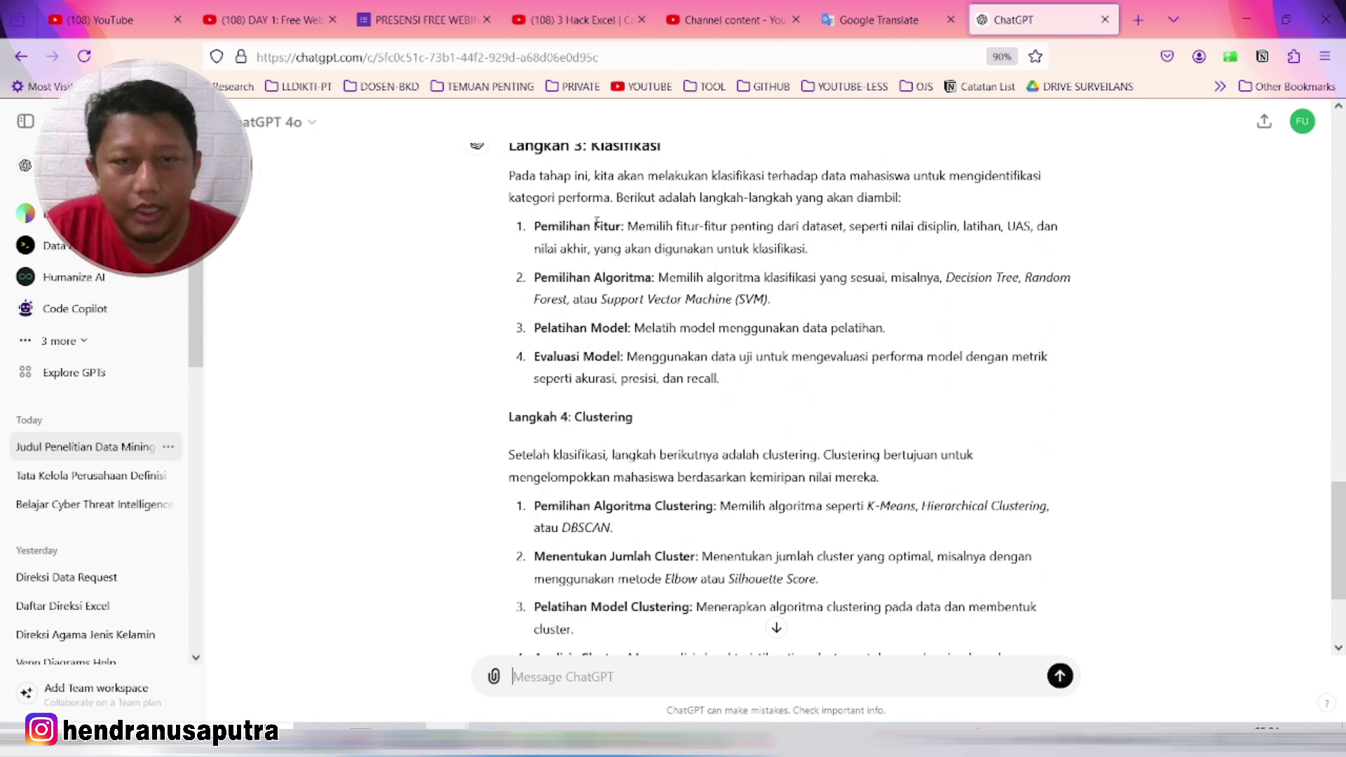
{"action": "scroll", "coordinate": [645, 293], "scroll_direction": "up", "scroll_amount": 5}
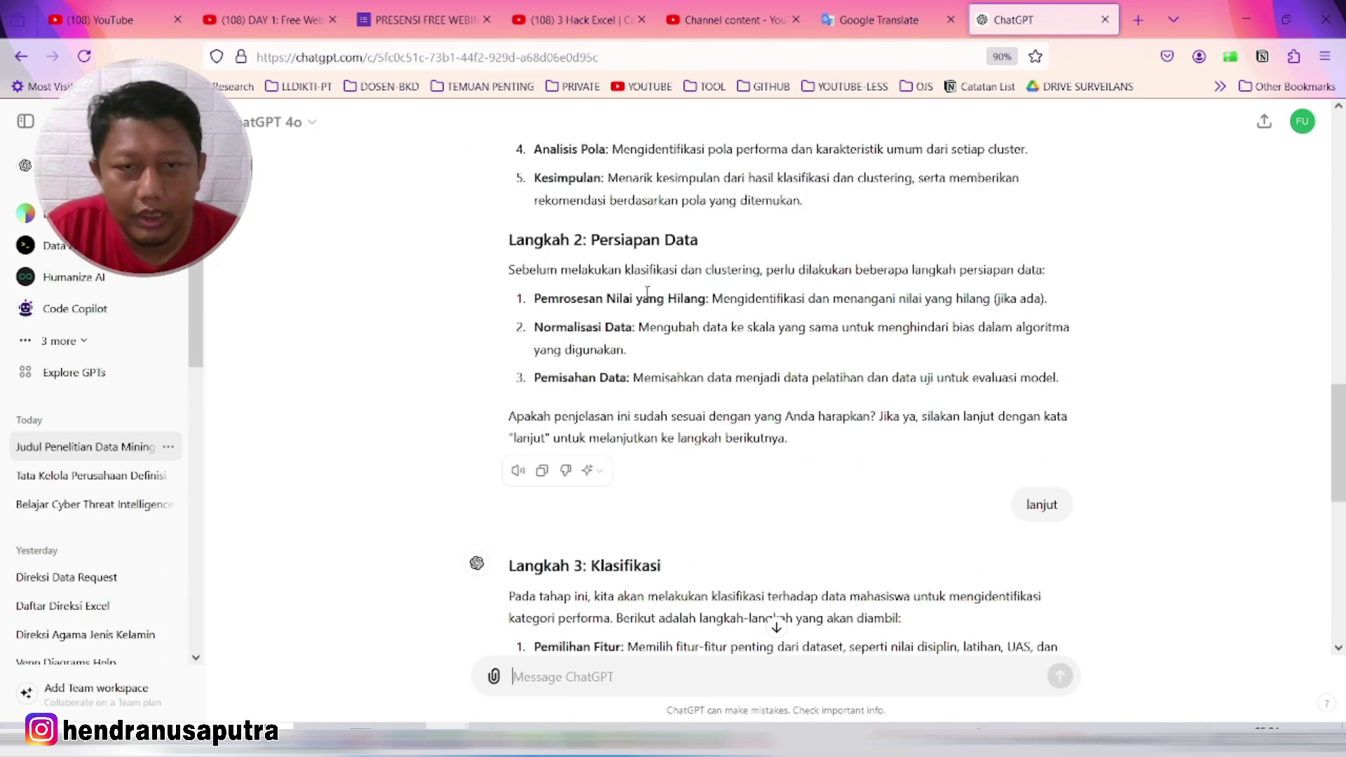
{"action": "scroll", "coordinate": [647, 293], "scroll_direction": "down", "scroll_amount": 4}
{"action": "scroll", "coordinate": [646, 294], "scroll_direction": "down", "scroll_amount": 1}
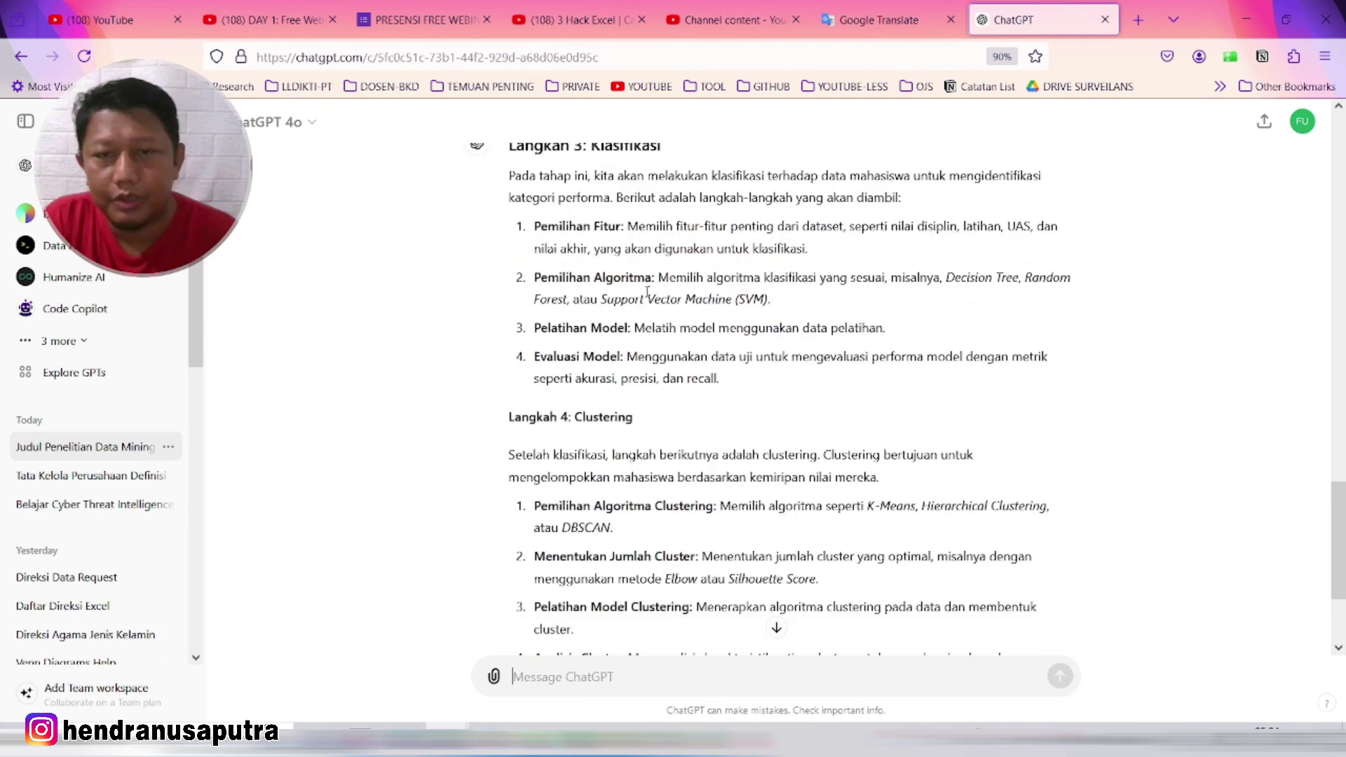
{"action": "scroll", "coordinate": [646, 295], "scroll_direction": "down", "scroll_amount": 2}
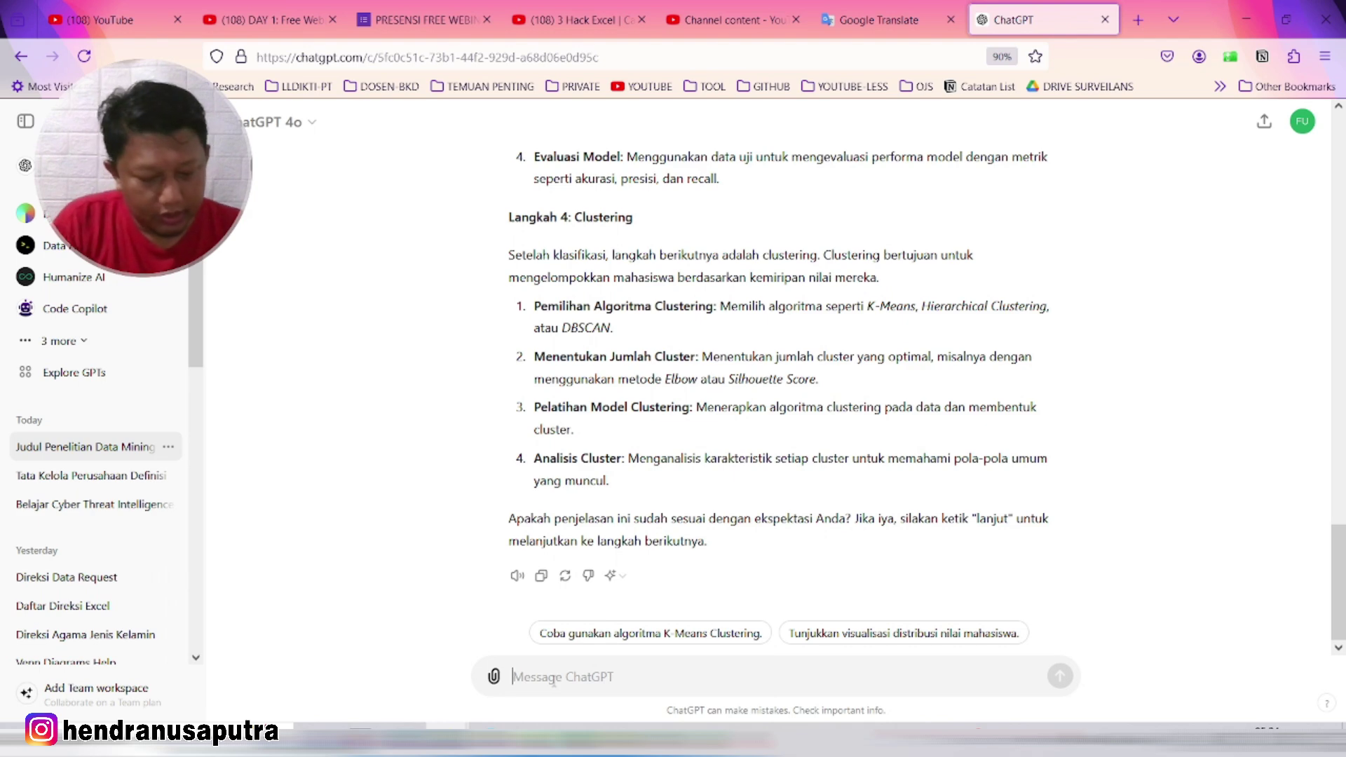
{"action": "type", "text": "lan"}
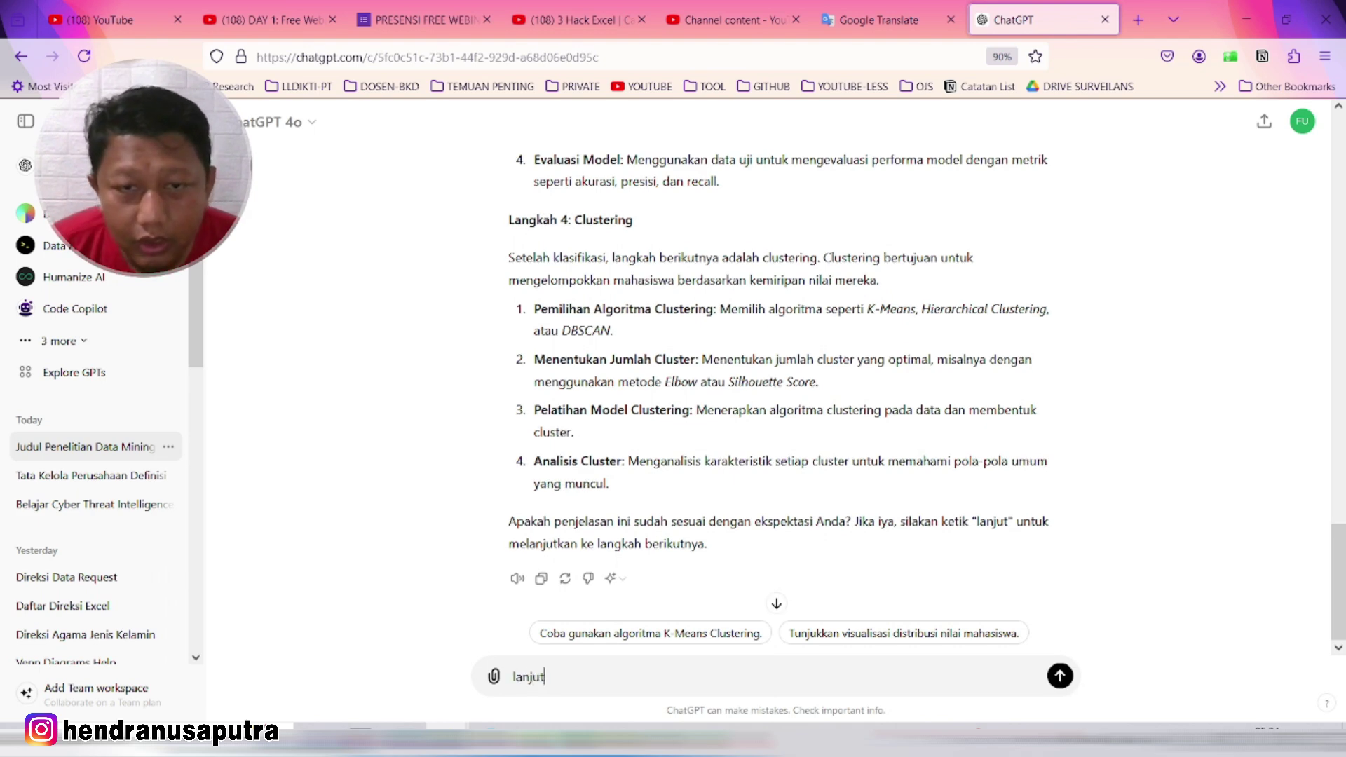
{"action": "type", "text": "jut"}
{"action": "key", "text": "Return"}
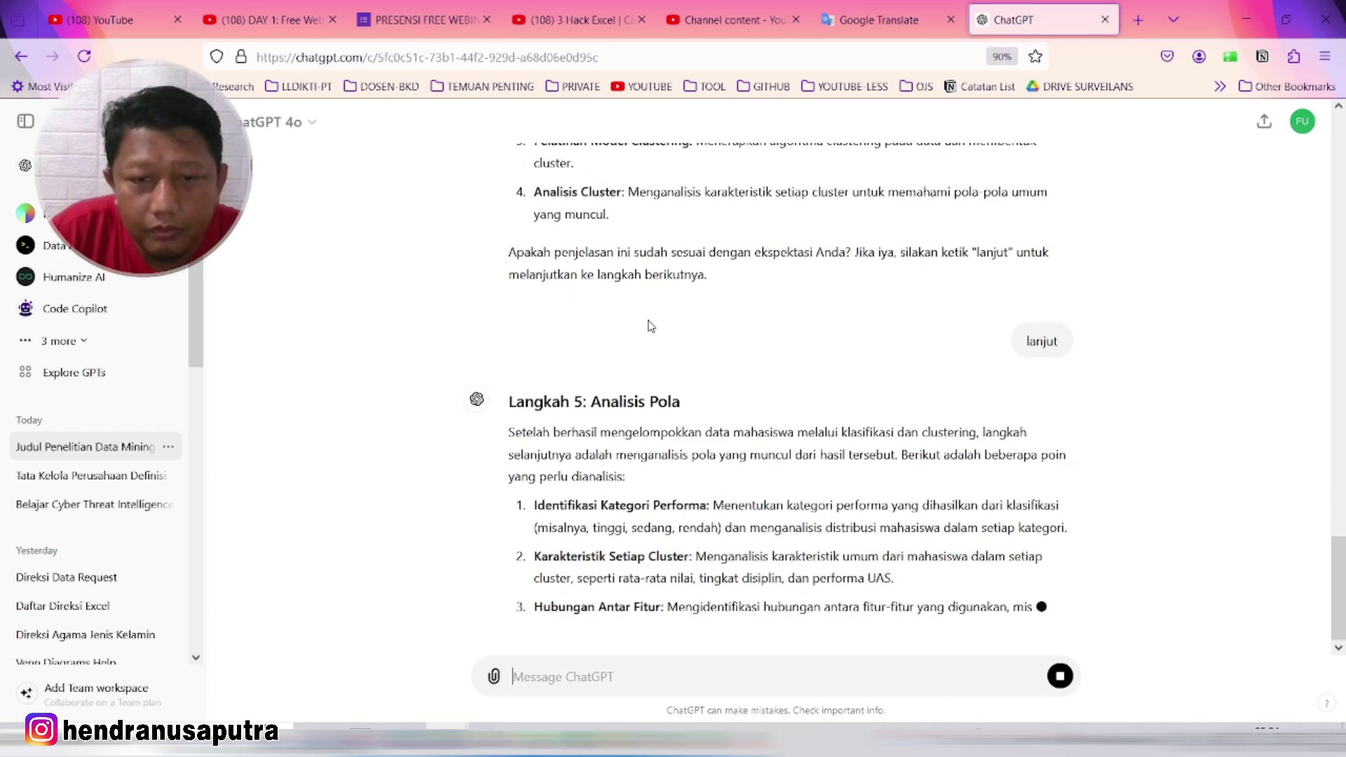
Read the Analisis Pola and Kesimpulan dan Rekomendasi steps and review the whole elaboration against the earlier steps
{"action": "scroll", "coordinate": [674, 294], "scroll_direction": "down", "scroll_amount": 2}
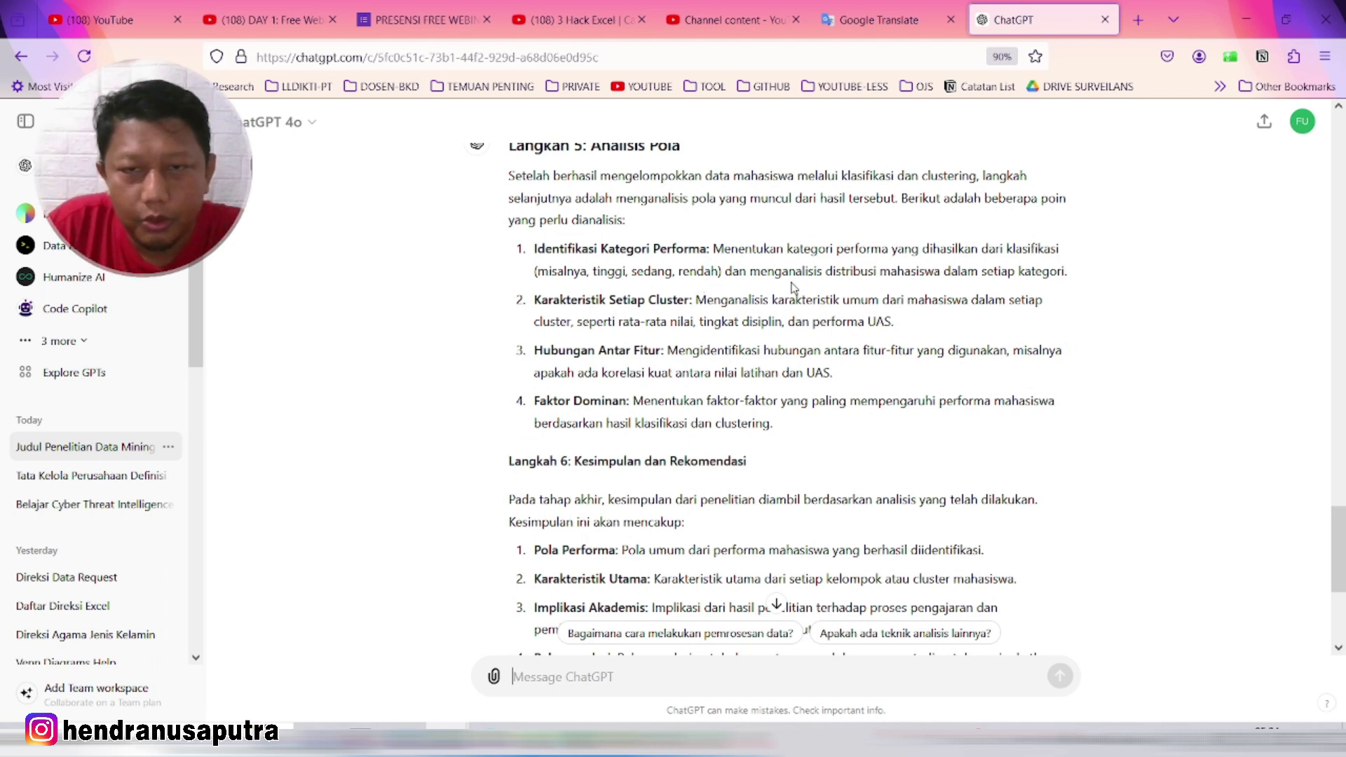
{"action": "scroll", "coordinate": [808, 319], "scroll_direction": "up", "scroll_amount": 5}
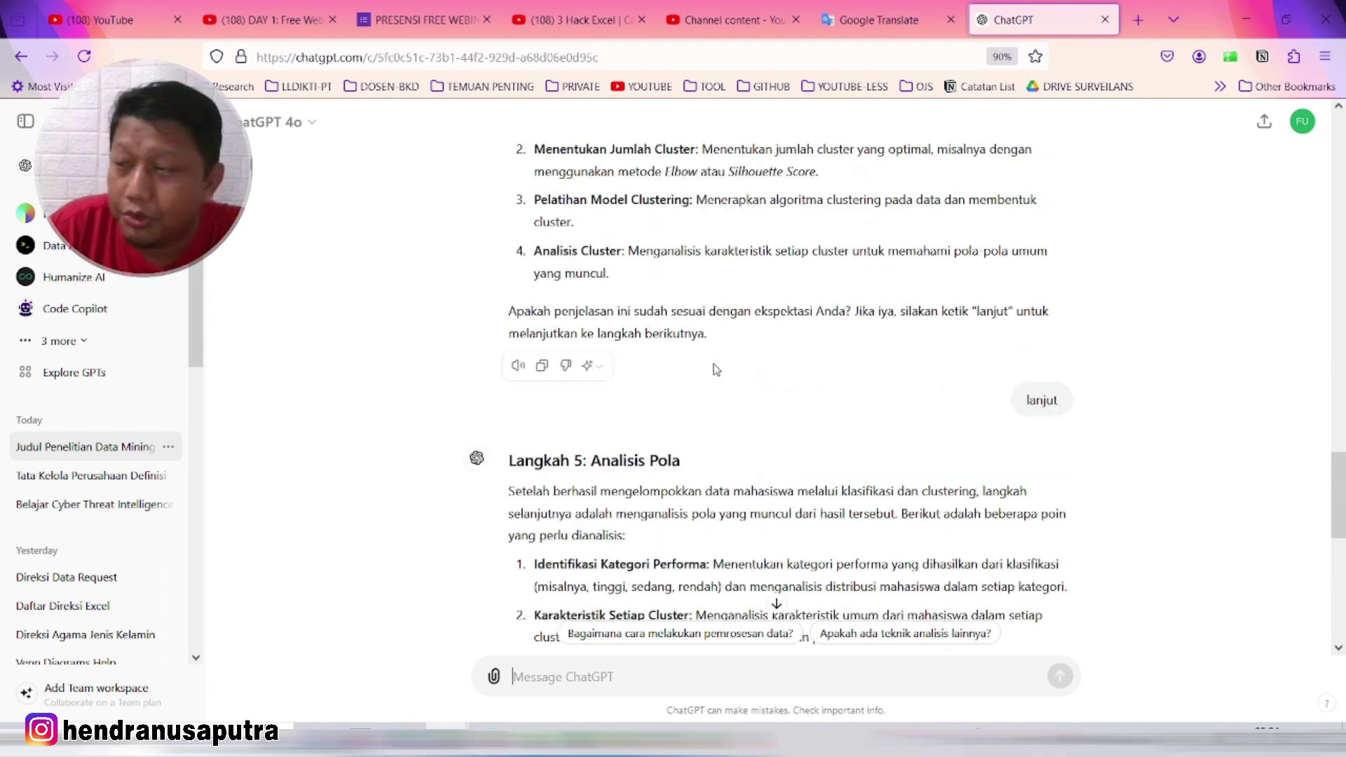
{"action": "scroll", "coordinate": [735, 349], "scroll_direction": "down", "scroll_amount": 5}
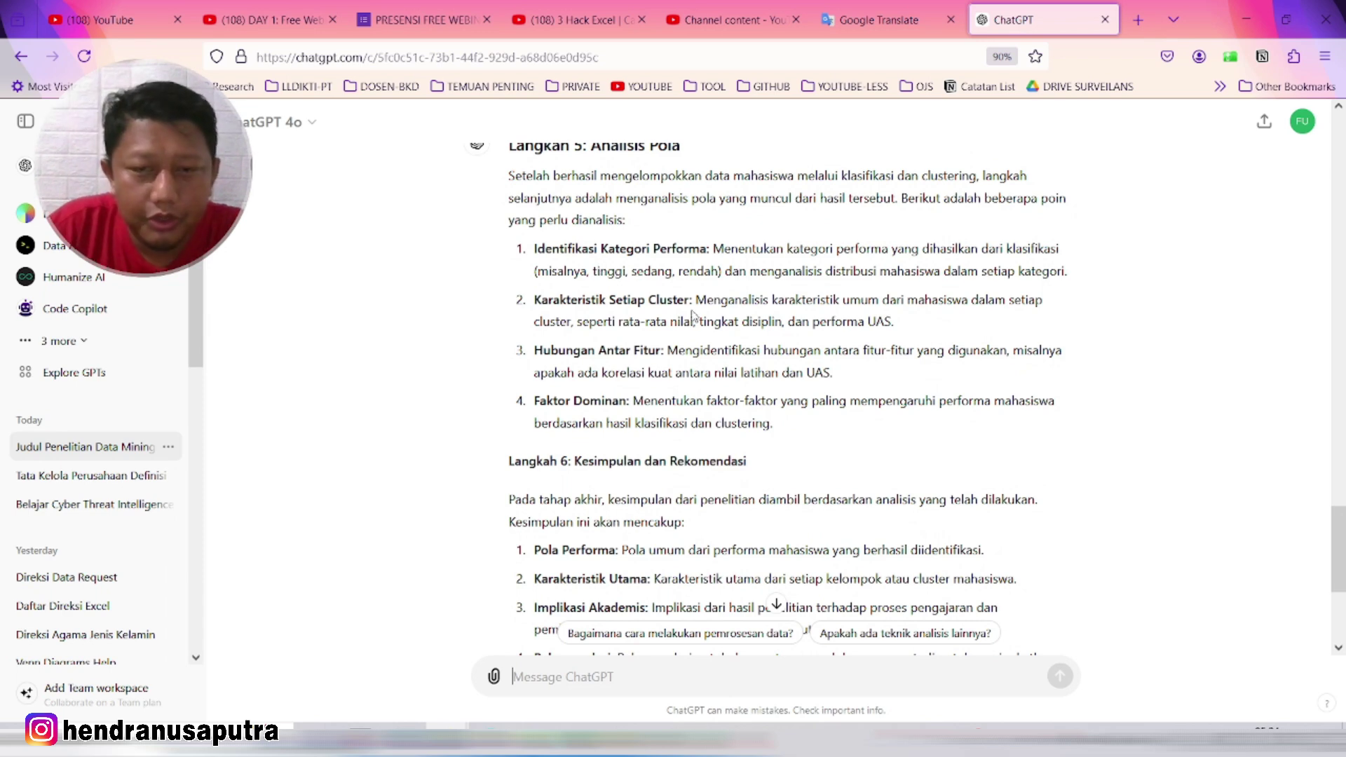
{"action": "scroll", "coordinate": [692, 317], "scroll_direction": "down", "scroll_amount": 3}
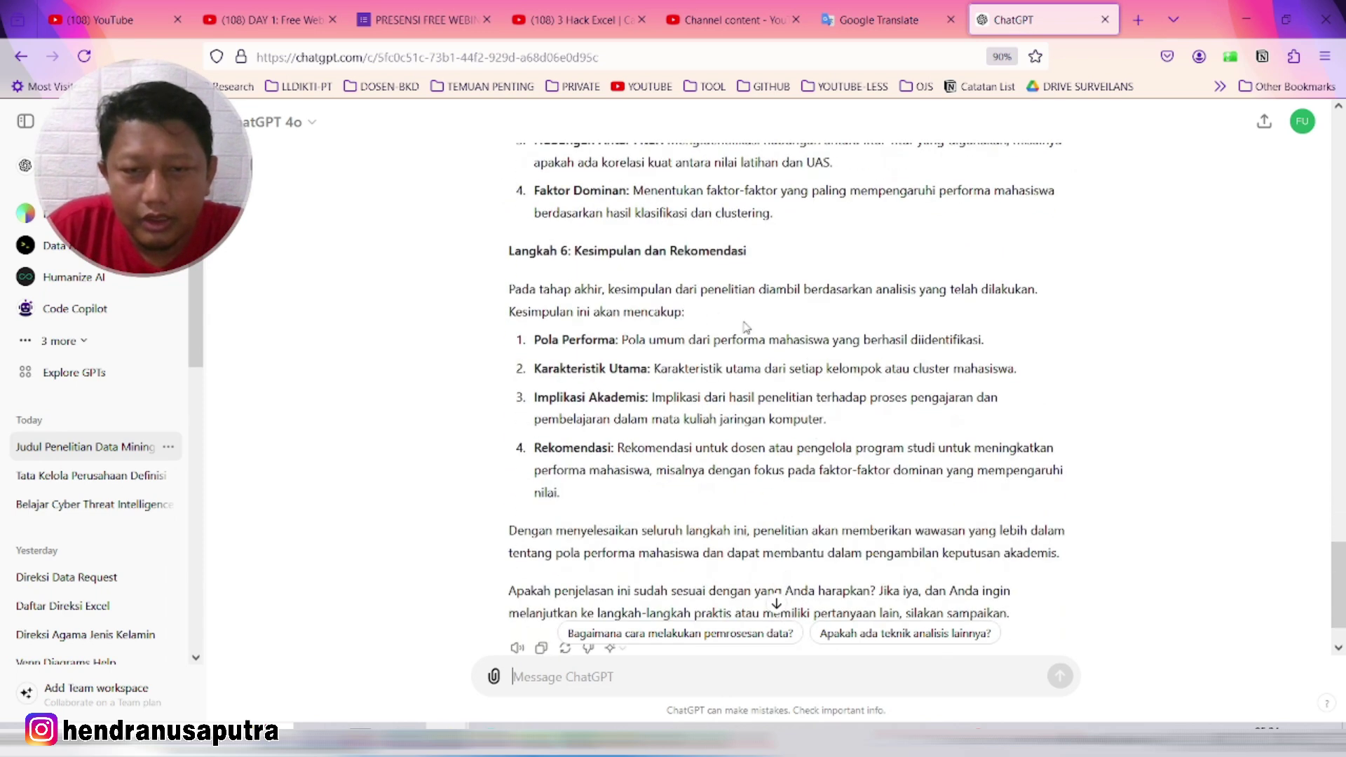
{"action": "scroll", "coordinate": [737, 321], "scroll_direction": "up", "scroll_amount": 1}
{"action": "scroll", "coordinate": [701, 317], "scroll_direction": "down", "scroll_amount": 2}
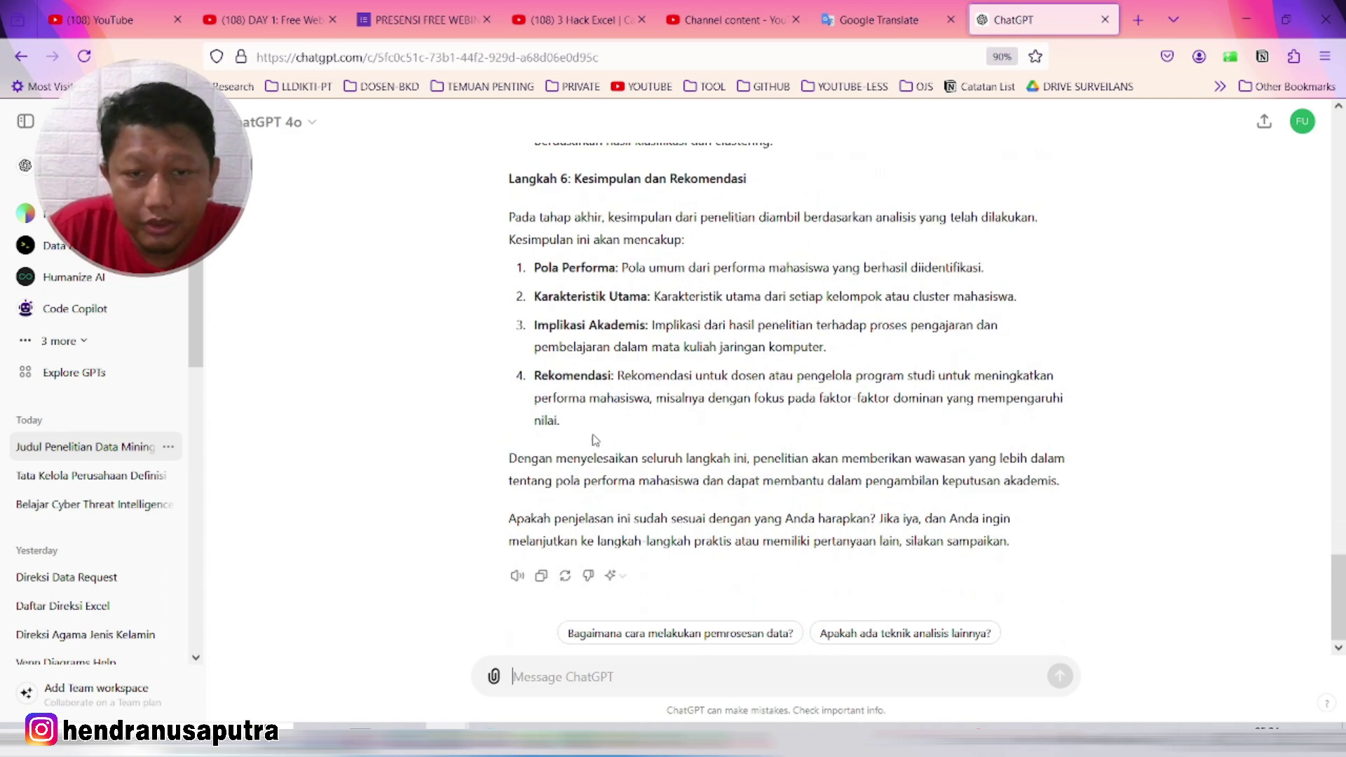
{"action": "scroll", "coordinate": [564, 423], "scroll_direction": "up", "scroll_amount": 15}
{"action": "scroll", "coordinate": [621, 428], "scroll_direction": "down", "scroll_amount": 10}
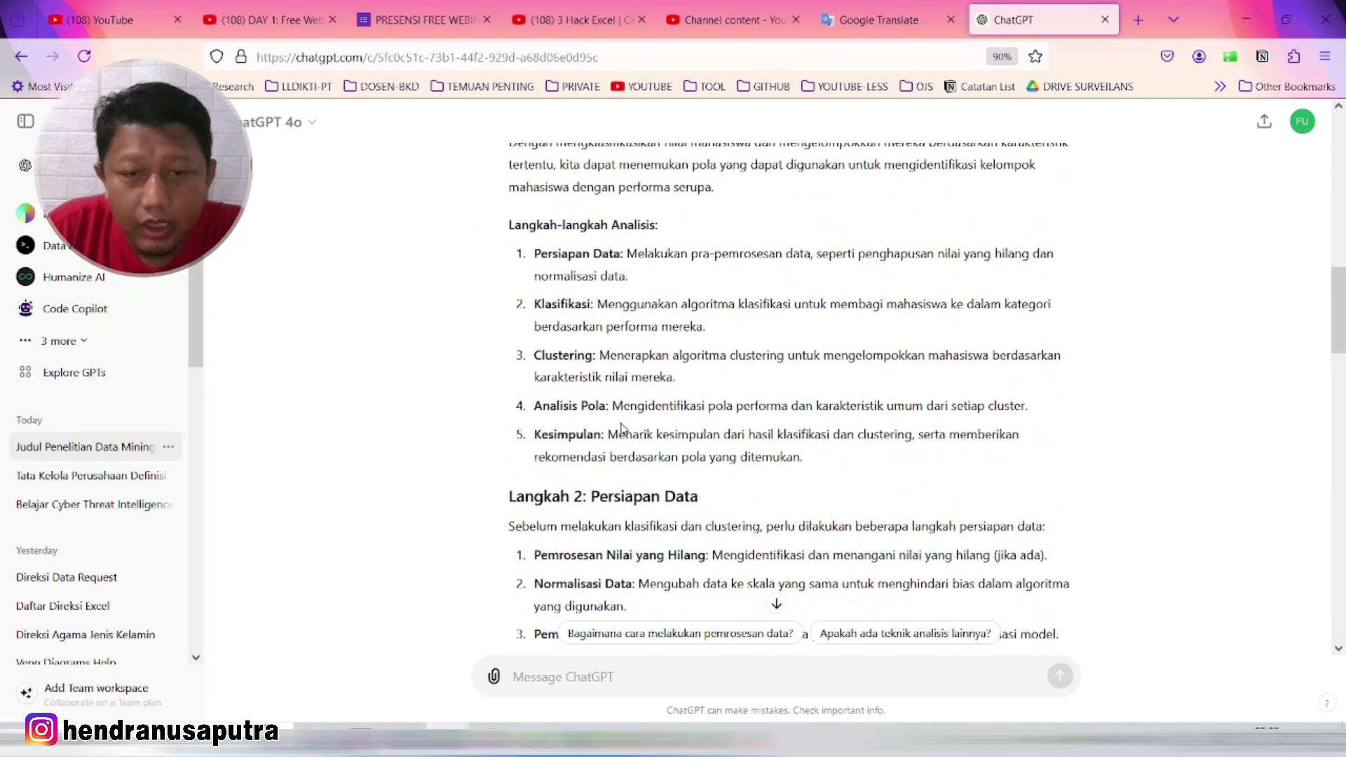
{"action": "scroll", "coordinate": [626, 428], "scroll_direction": "down", "scroll_amount": 3}
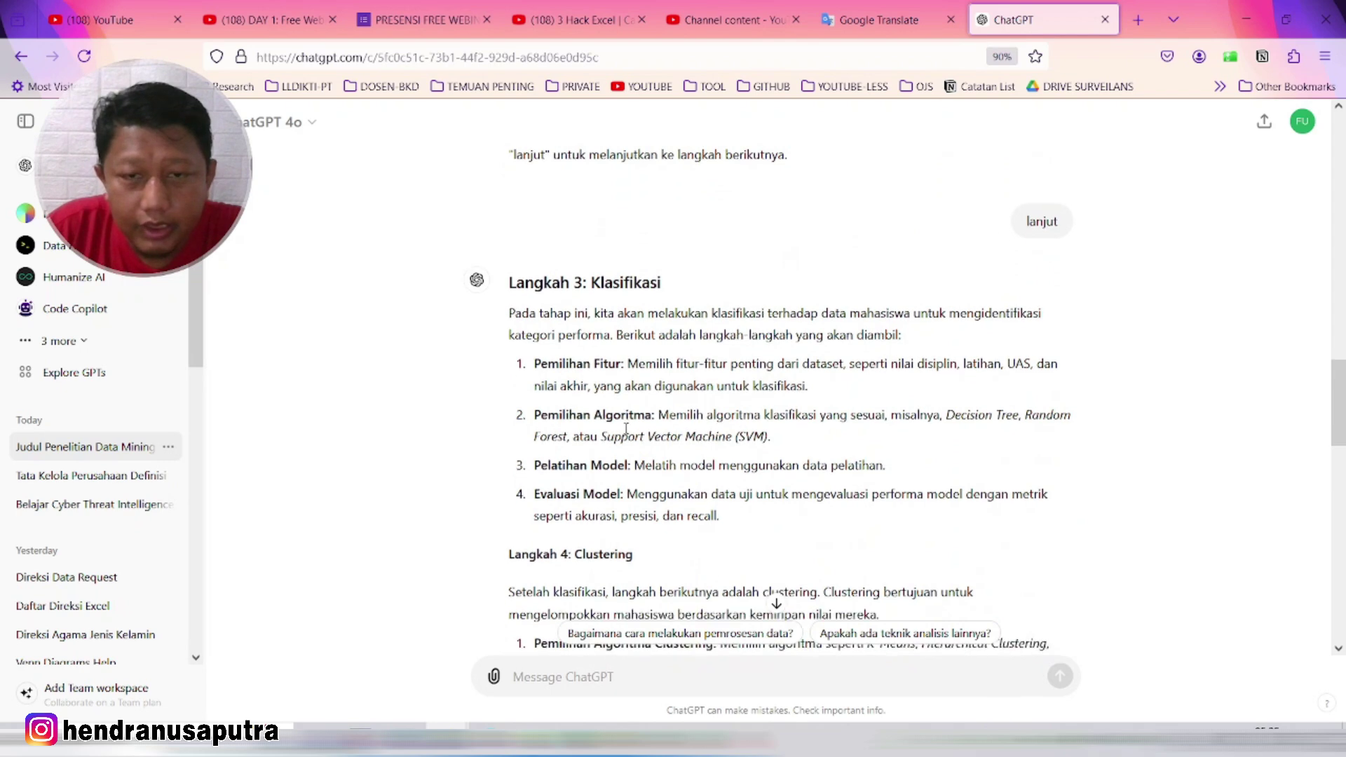
{"action": "scroll", "coordinate": [785, 415], "scroll_direction": "down", "scroll_amount": 2}
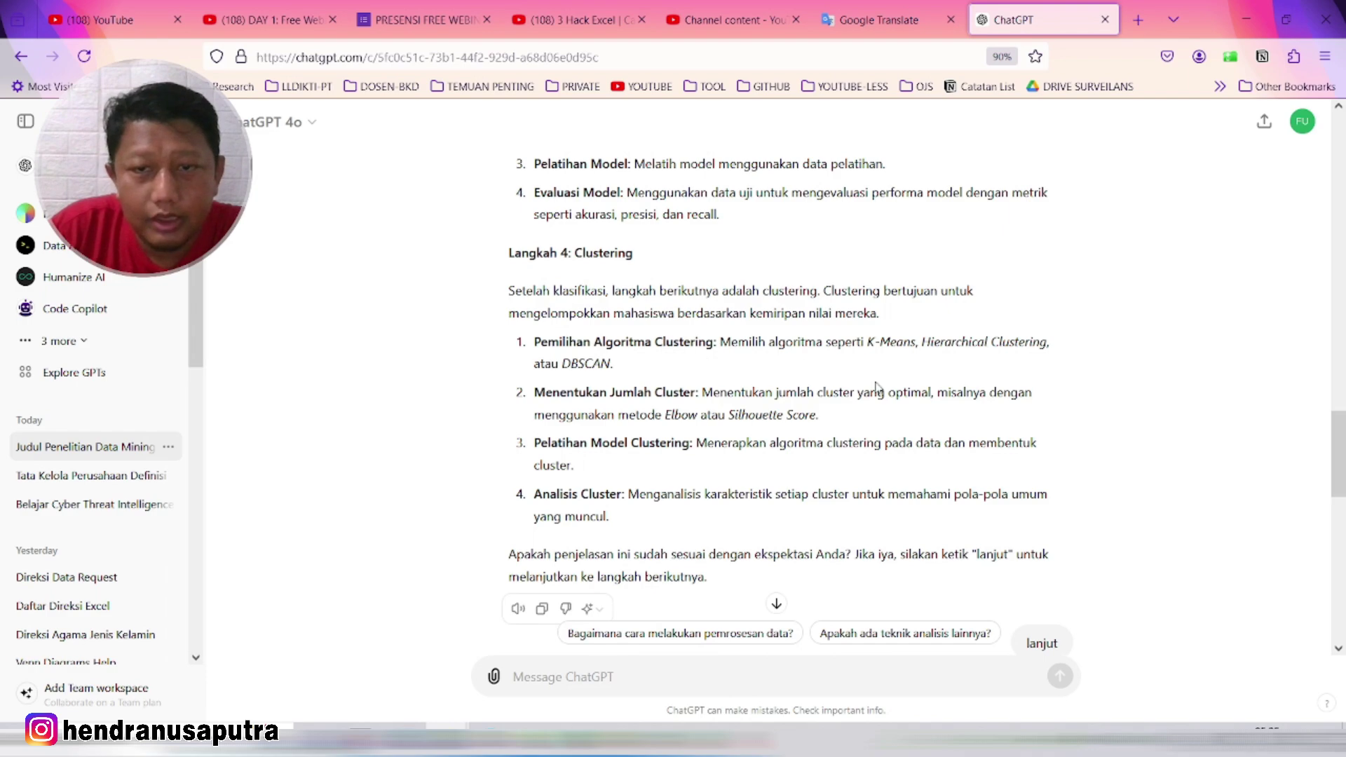
{"action": "scroll", "coordinate": [856, 396], "scroll_direction": "up", "scroll_amount": 15}
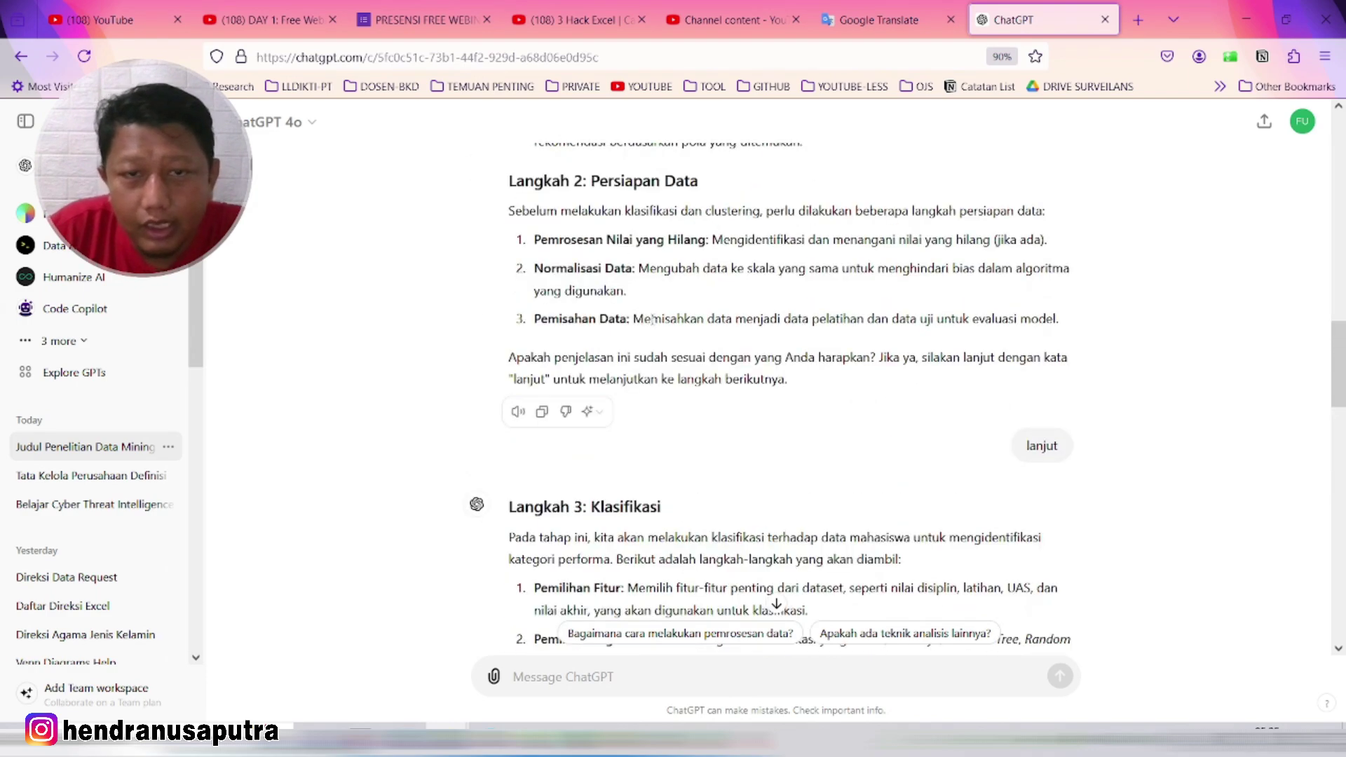
{"action": "scroll", "coordinate": [719, 316], "scroll_direction": "down", "scroll_amount": 20}
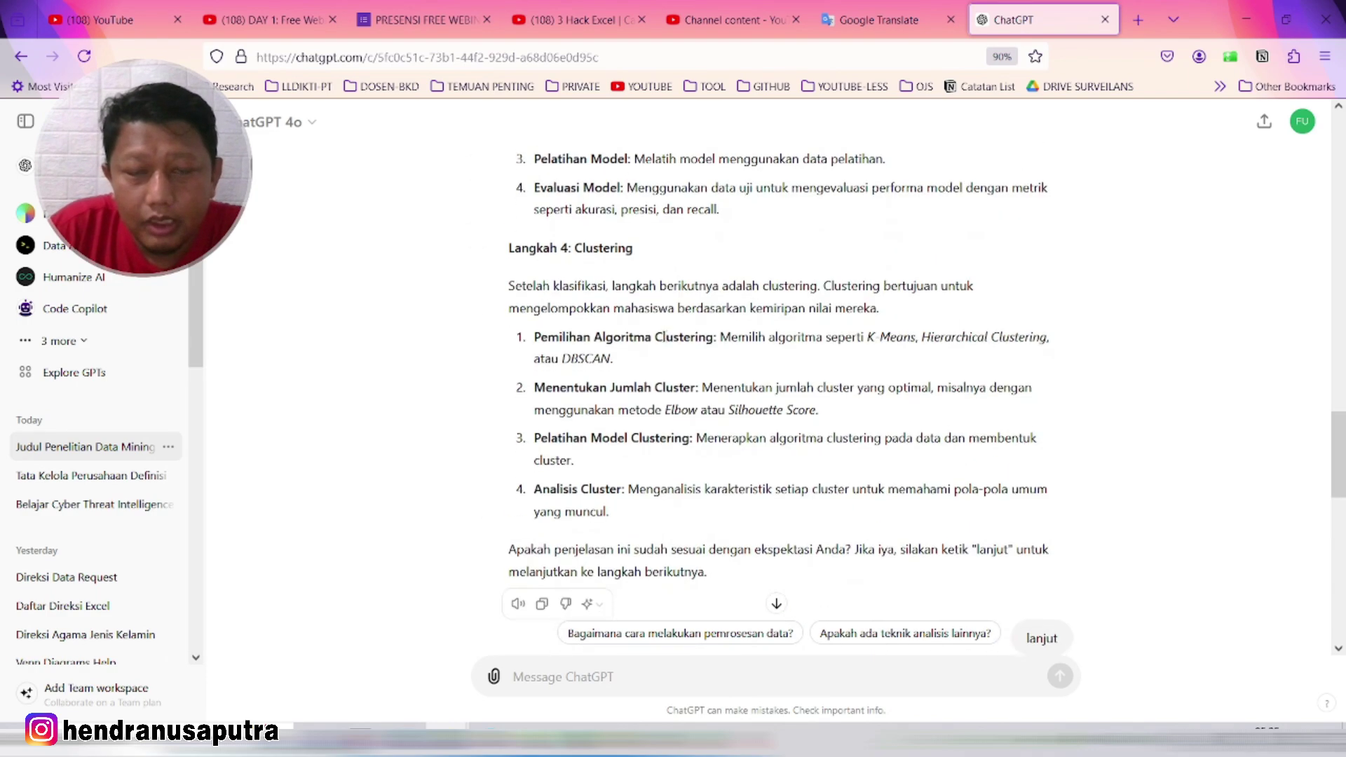
{"action": "scroll", "coordinate": [701, 568], "scroll_direction": "down", "scroll_amount": 10}
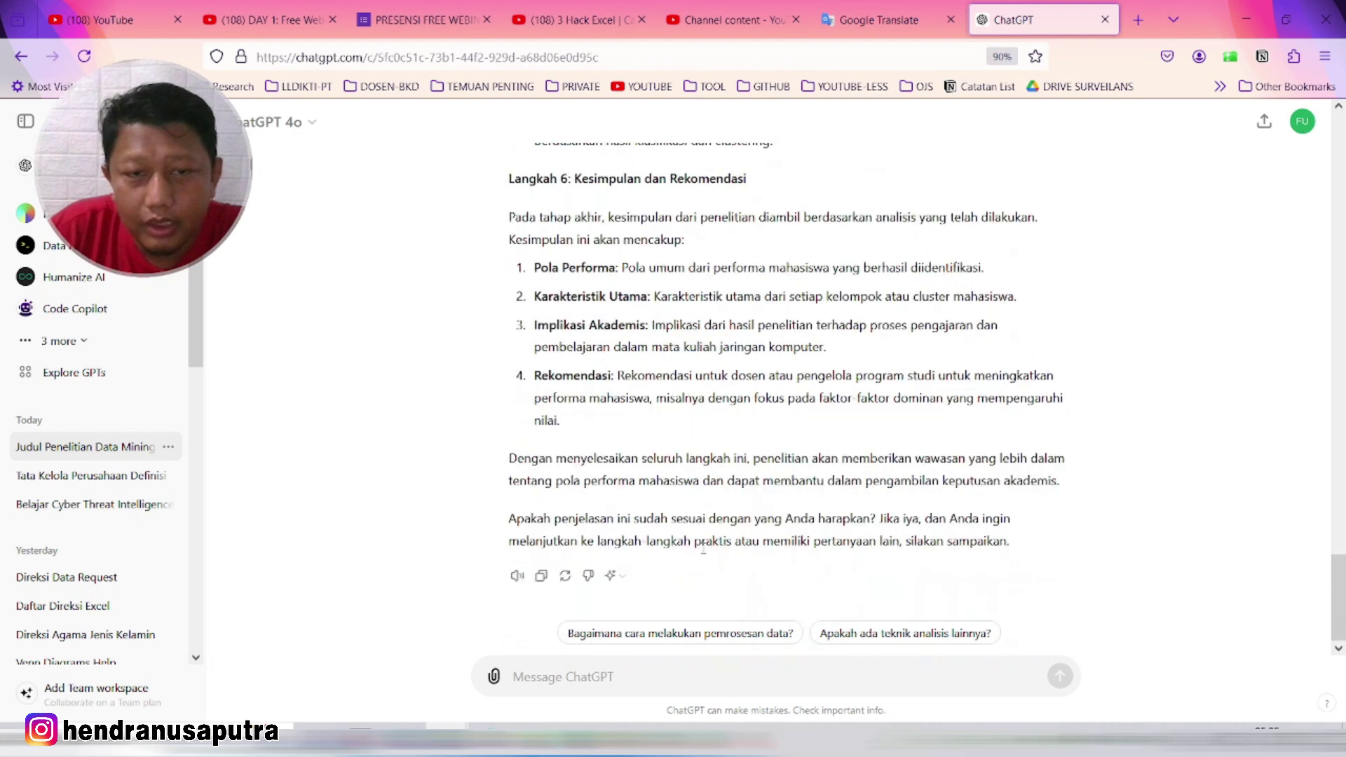
Send the prompt "coba tampilkan hasil data olahnya atau visualisasinya" to request the processed data or its visualisation
{"action": "left_click", "coordinate": [634, 675]}
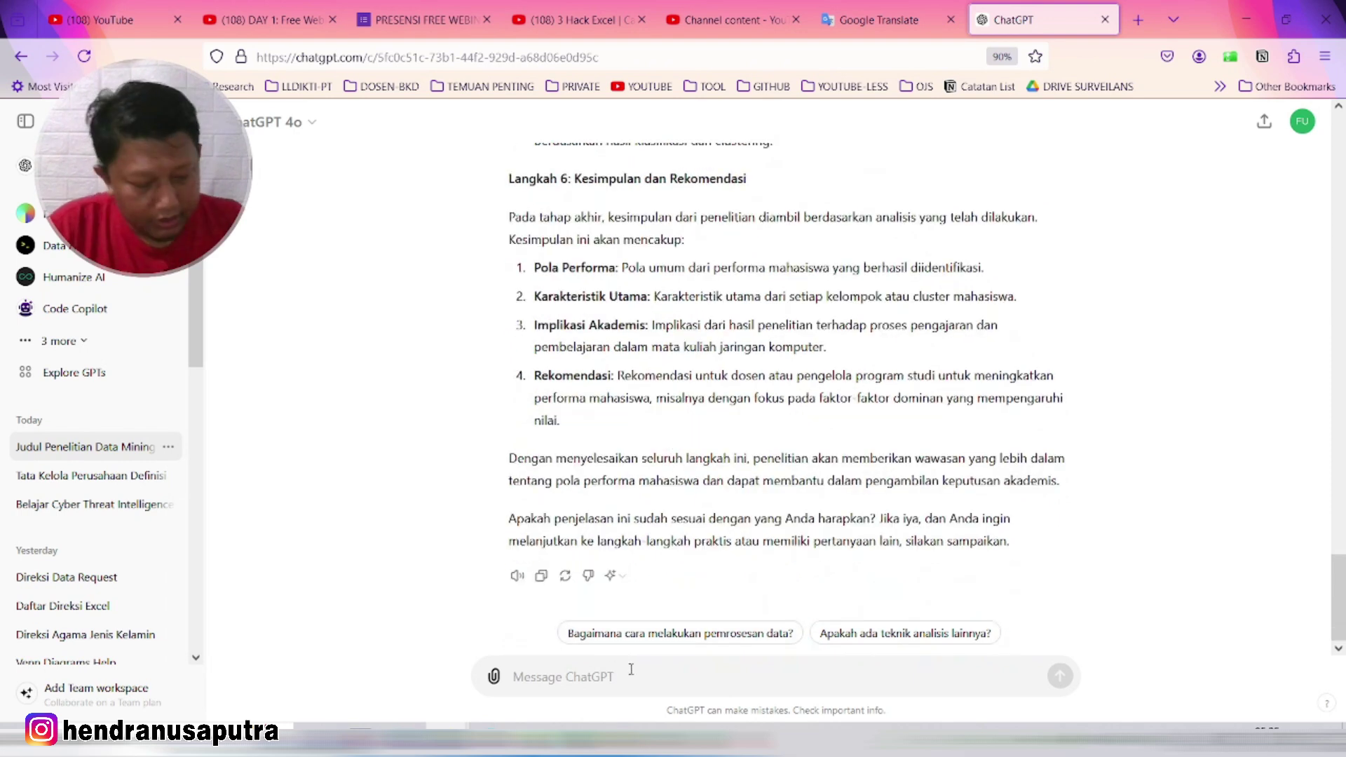
{"action": "type", "text": "coba tam"}
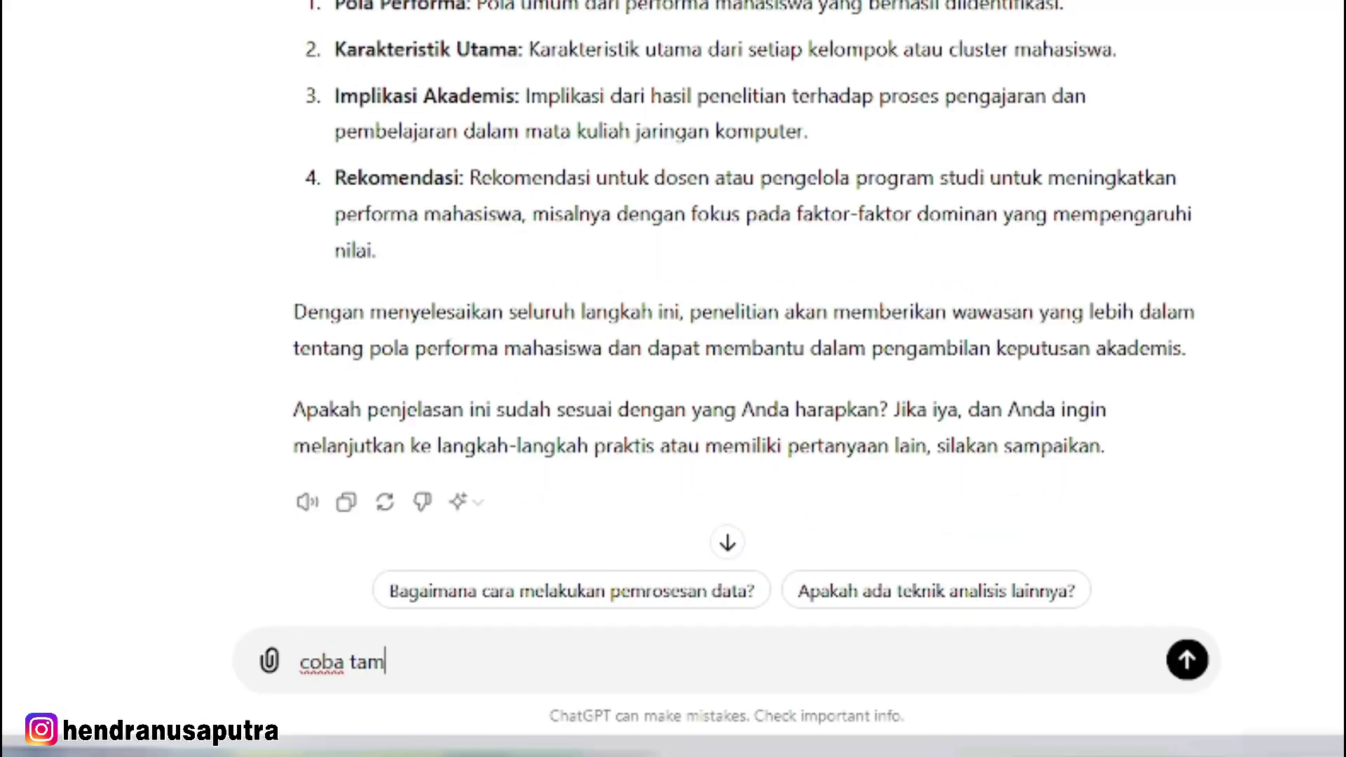
{"action": "type", "text": "pilka"}
{"action": "type", "text": "hasi"}
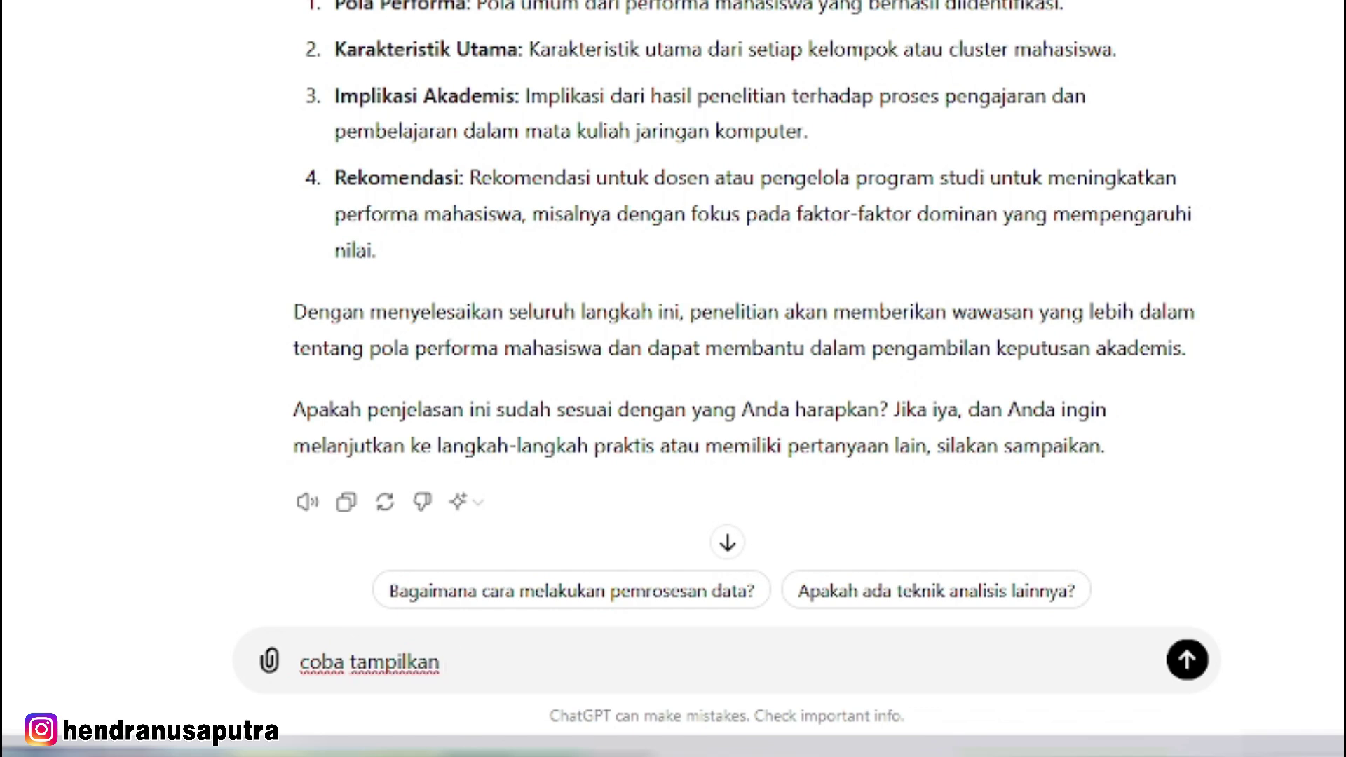
{"action": "type", "text": "l data"}
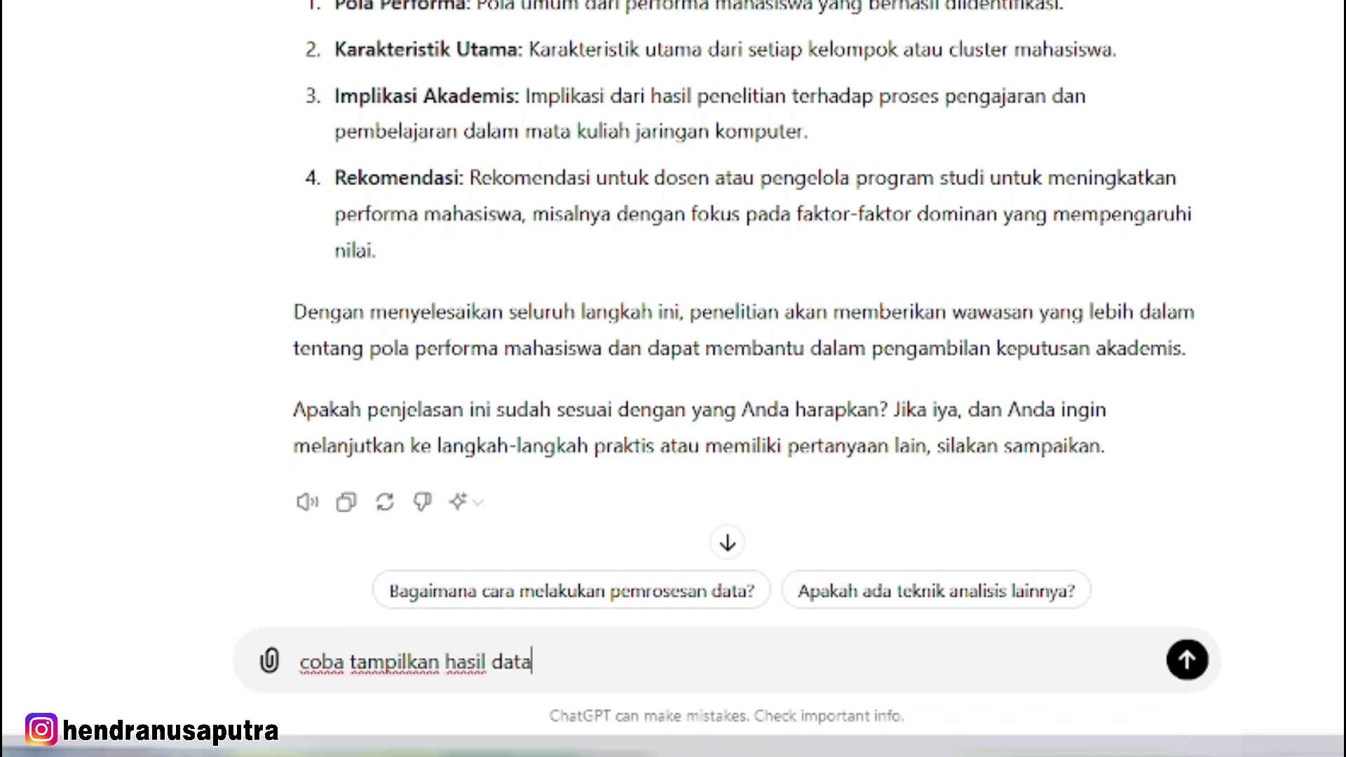
{"action": "type", "text": " olahnya atau v"}
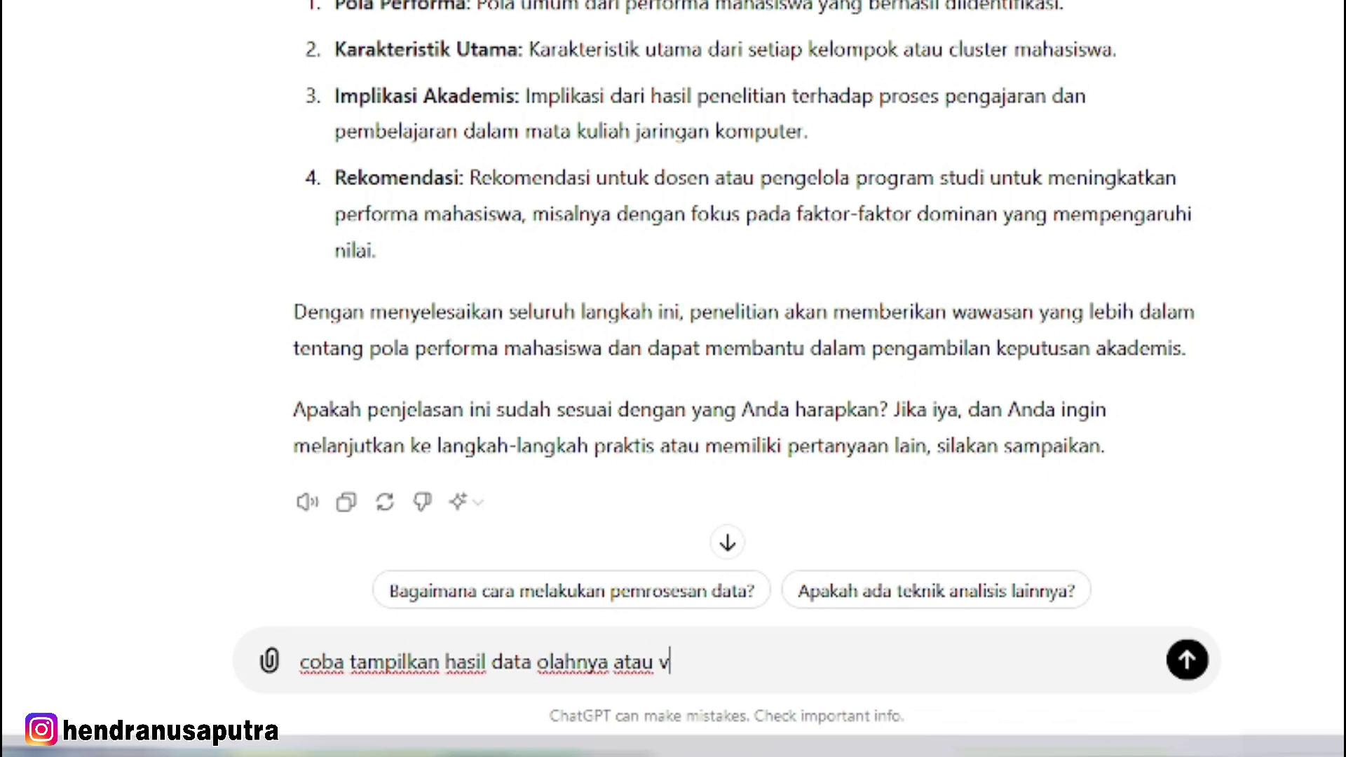
{"action": "type", "text": "isualisasinya"}
{"action": "key", "text": "Return"}
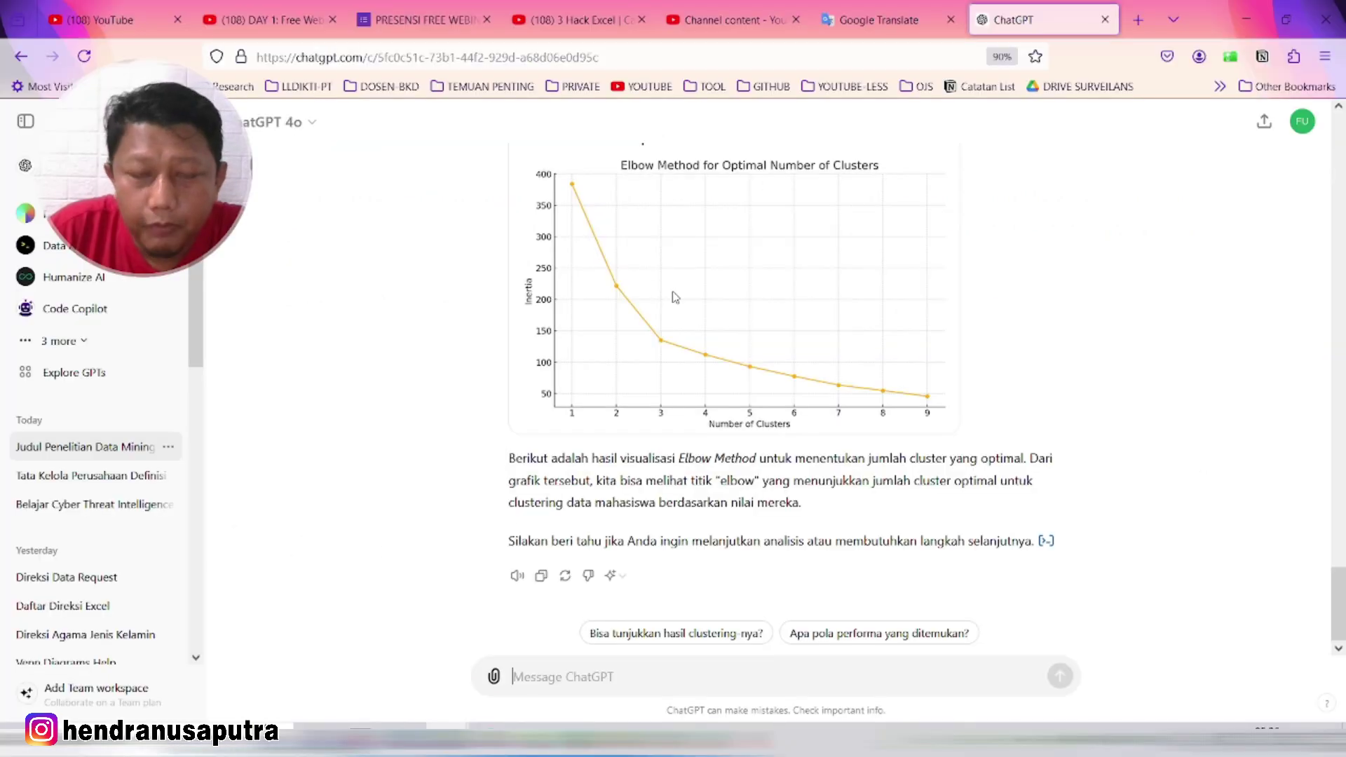
Review the Elbow Method chart with its explanation and send the suggested follow-up "Bisa tunjukkan hasil clustering-nya?"
{"action": "scroll", "coordinate": [560, 42], "scroll_direction": "up", "scroll_amount": 3}
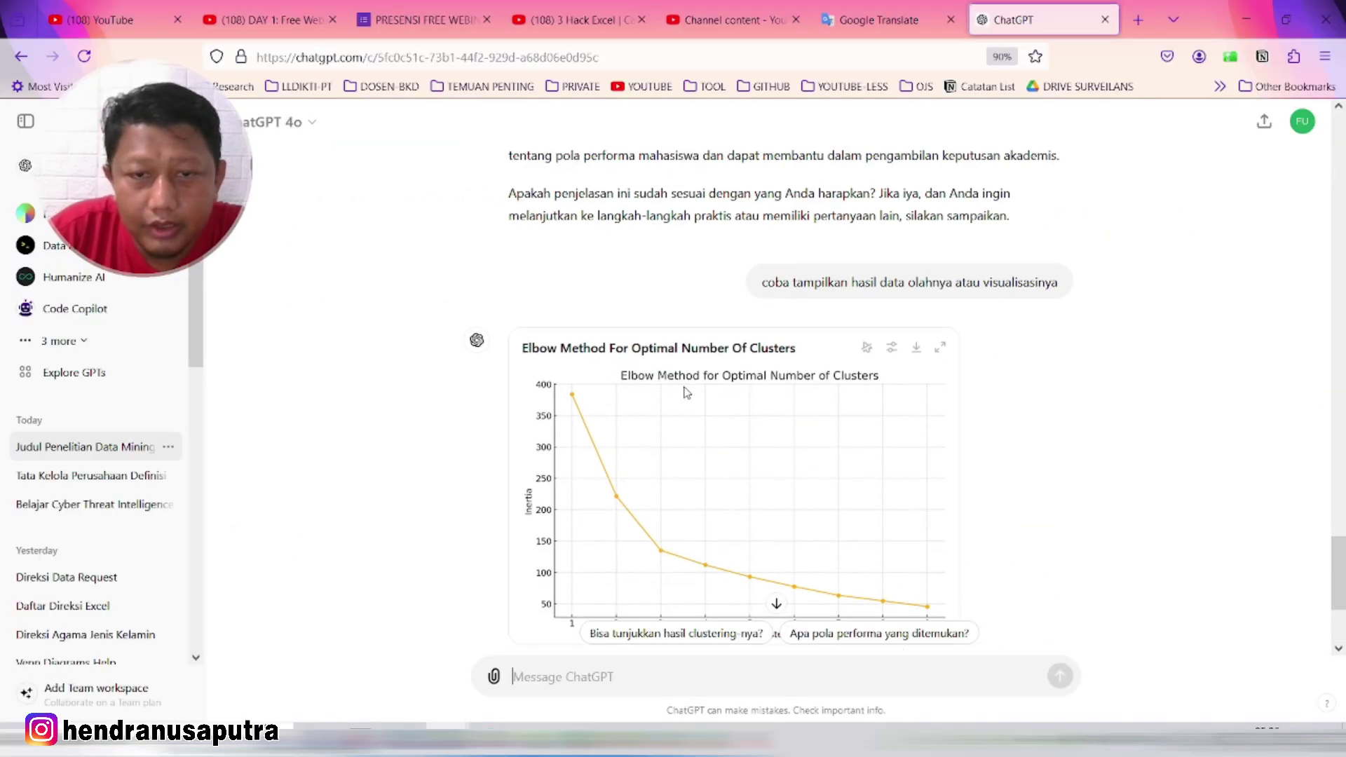
{"action": "scroll", "coordinate": [686, 394], "scroll_direction": "down", "scroll_amount": 3}
{"action": "scroll", "coordinate": [610, 452], "scroll_direction": "down", "scroll_amount": 3}
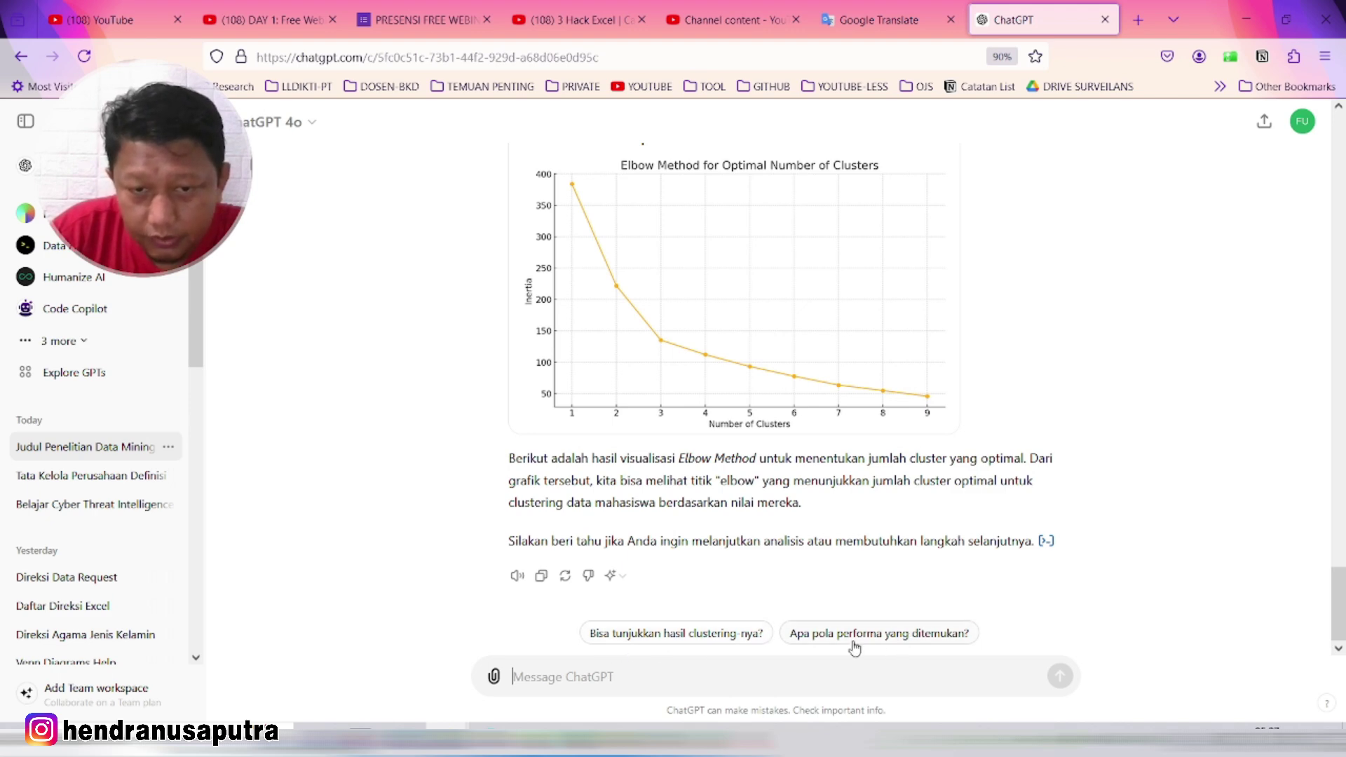
{"action": "left_click", "coordinate": [701, 649]}
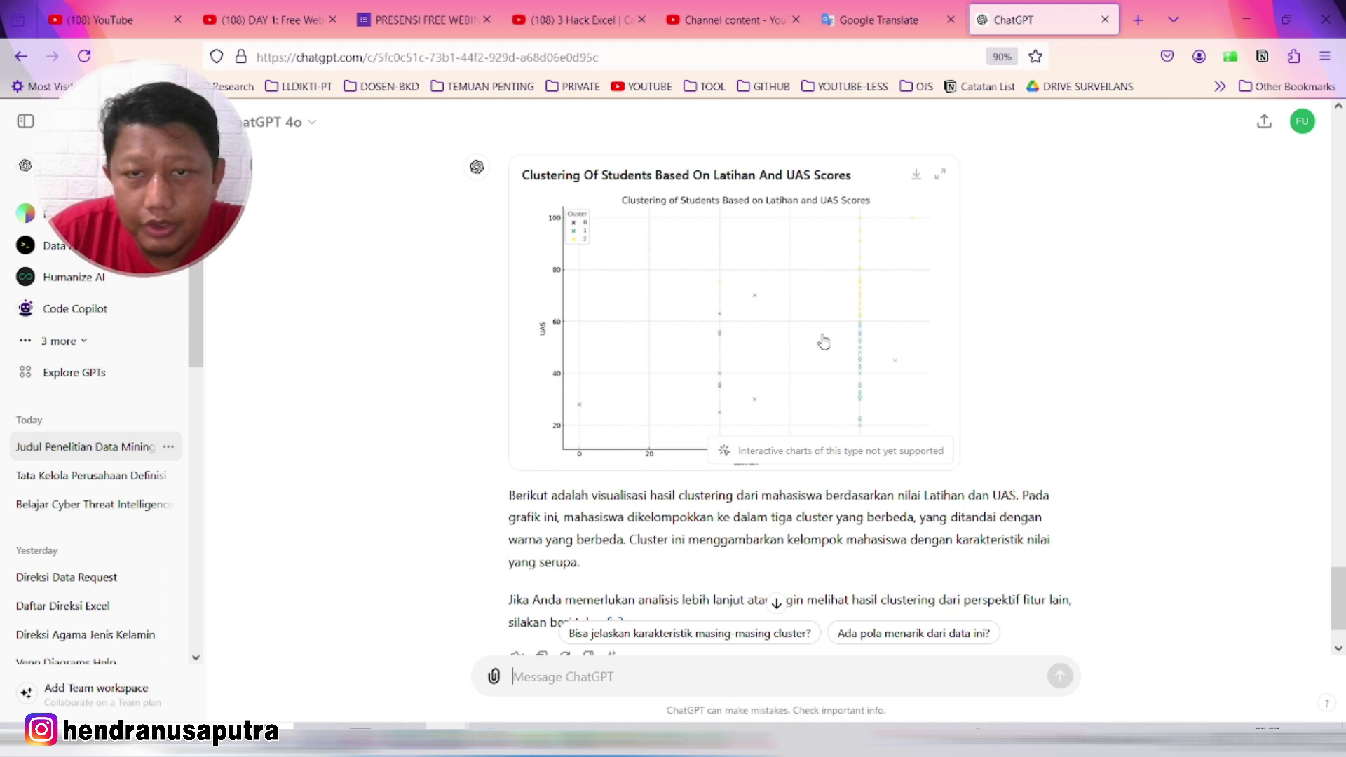
Examine the student clustering chart of Latihan and UAS scores with its explanation, and compare it with the earlier Elbow Method reply
{"action": "scroll", "coordinate": [800, 378], "scroll_direction": "down", "scroll_amount": 2}
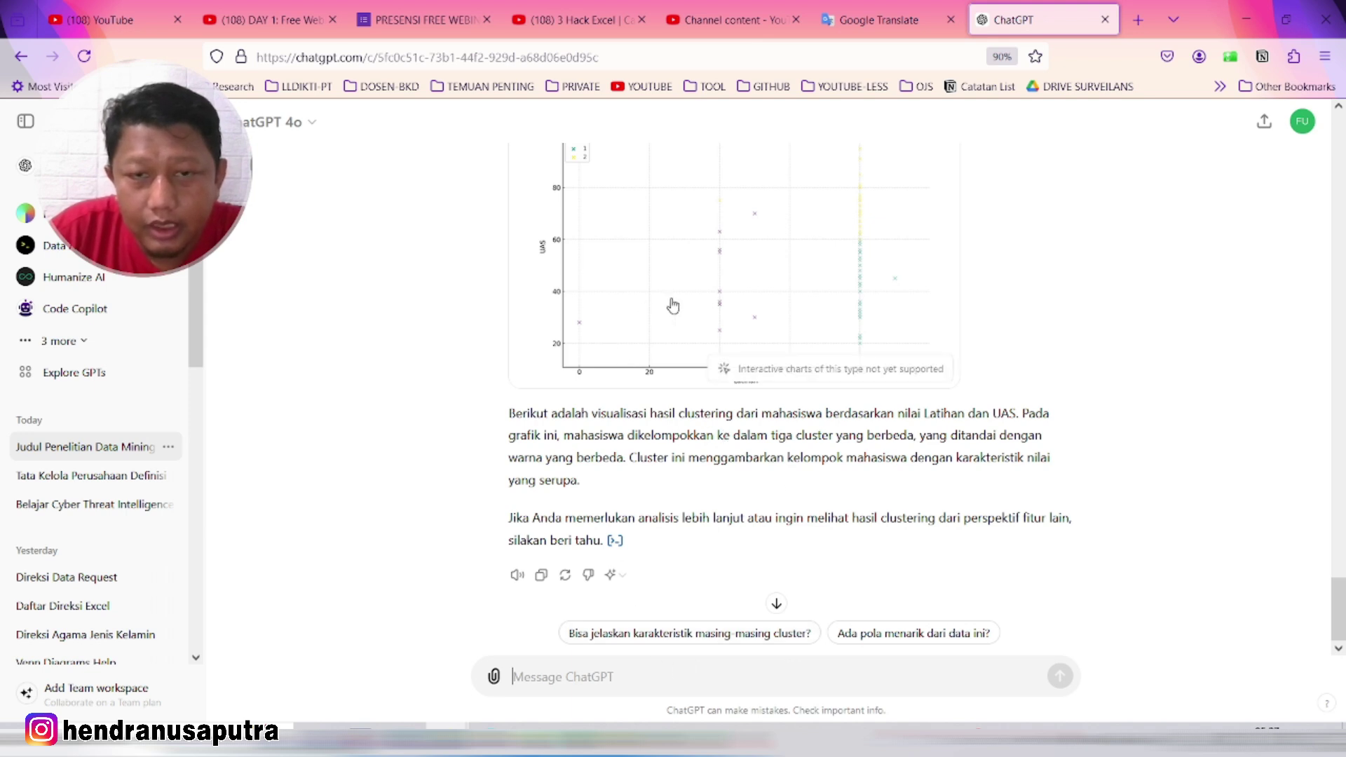
{"action": "scroll", "coordinate": [743, 333], "scroll_direction": "up", "scroll_amount": 3}
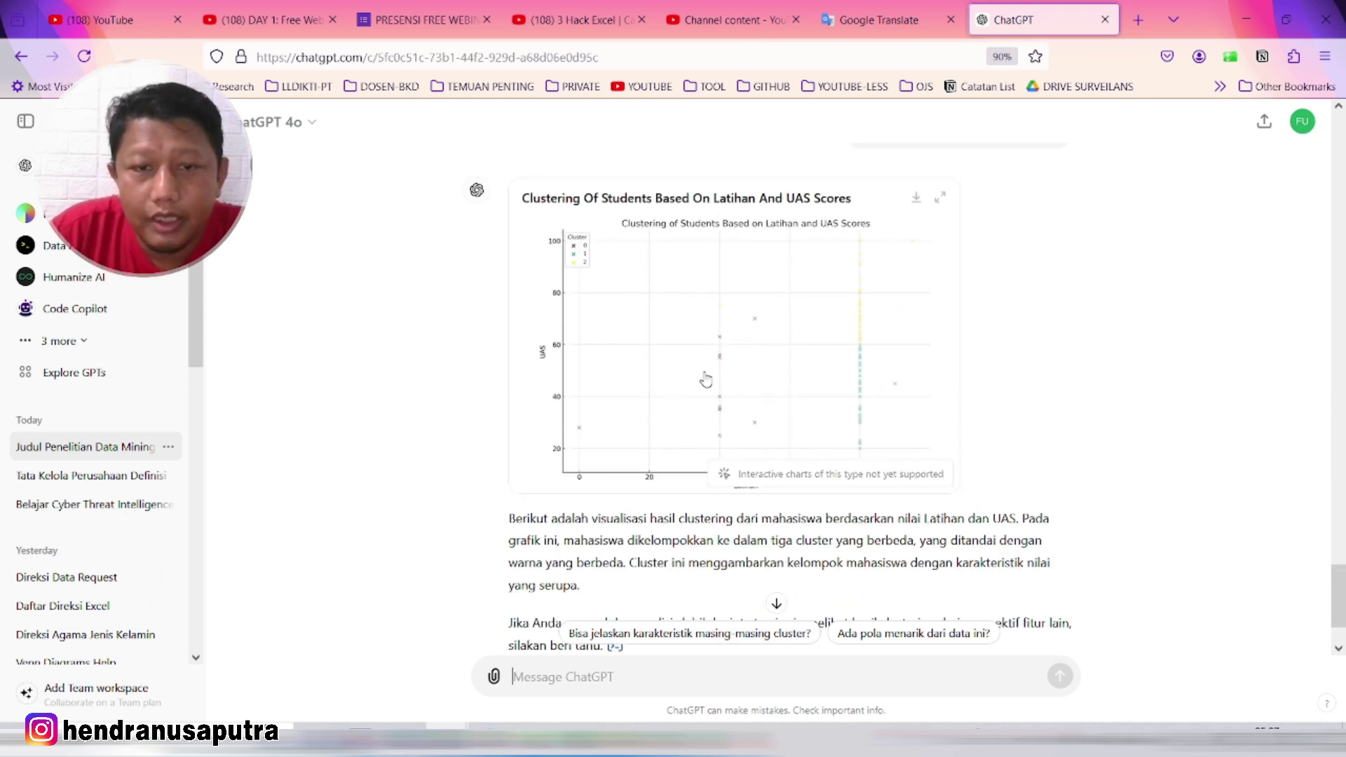
{"action": "scroll", "coordinate": [706, 379], "scroll_direction": "down", "scroll_amount": 3}
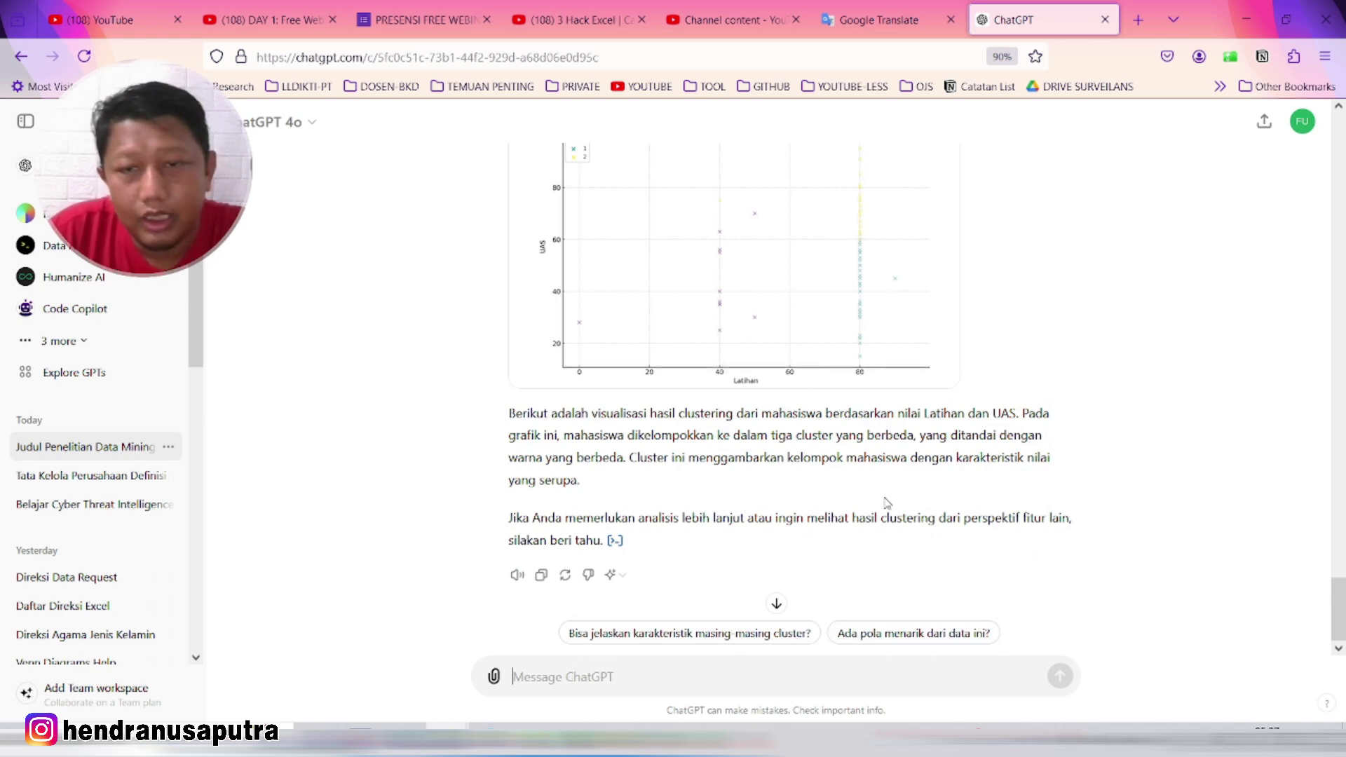
{"action": "scroll", "coordinate": [826, 392], "scroll_direction": "up", "scroll_amount": 15}
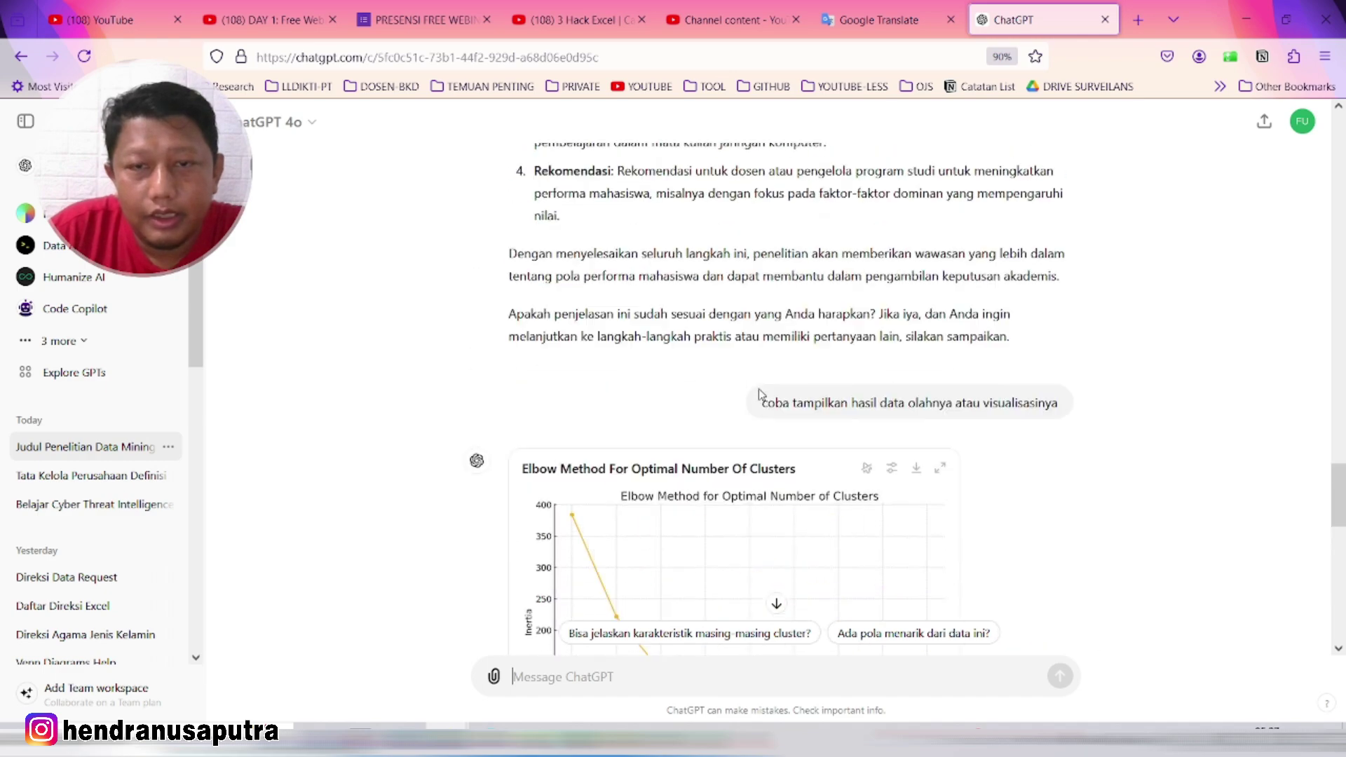
{"action": "scroll", "coordinate": [761, 392], "scroll_direction": "up", "scroll_amount": 5}
{"action": "scroll", "coordinate": [758, 396], "scroll_direction": "down", "scroll_amount": 15}
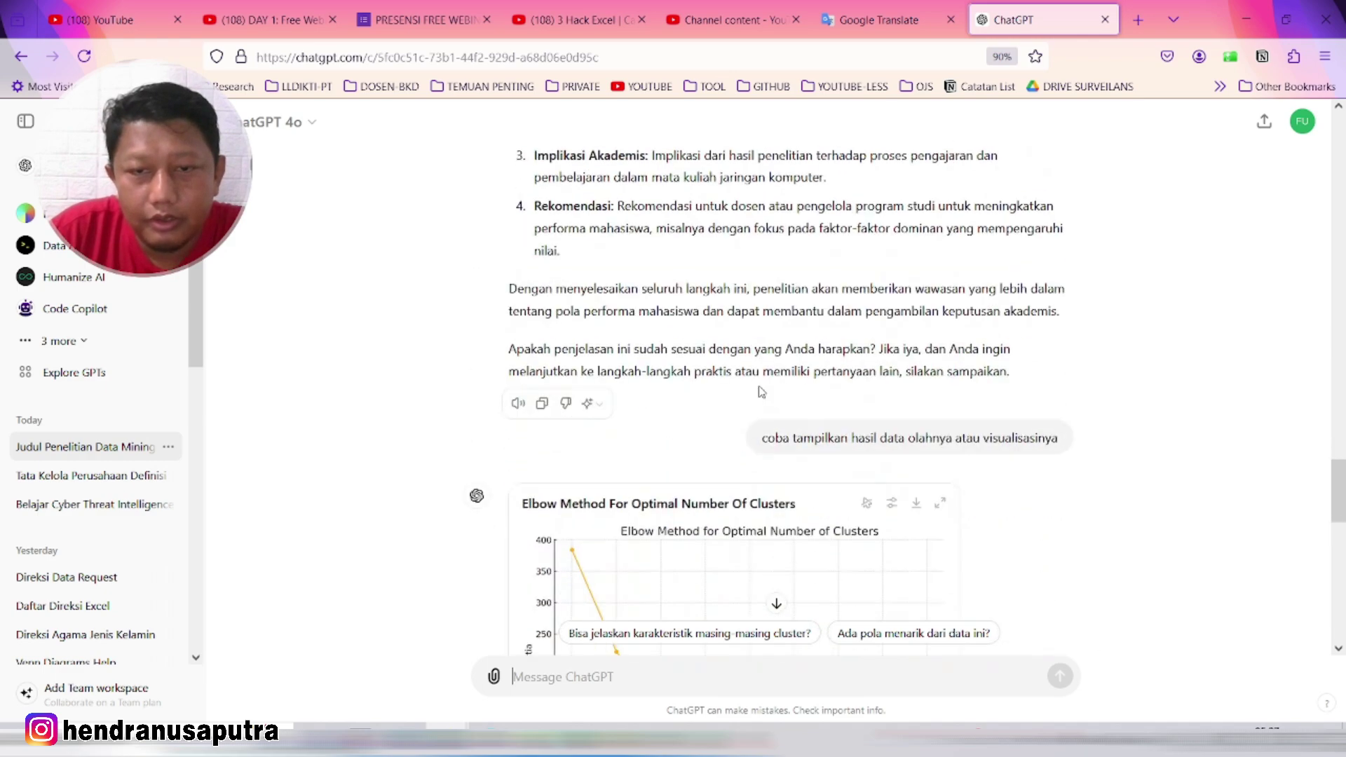
{"action": "scroll", "coordinate": [755, 399], "scroll_direction": "down", "scroll_amount": 5}
{"action": "scroll", "coordinate": [756, 400], "scroll_direction": "down", "scroll_amount": 3}
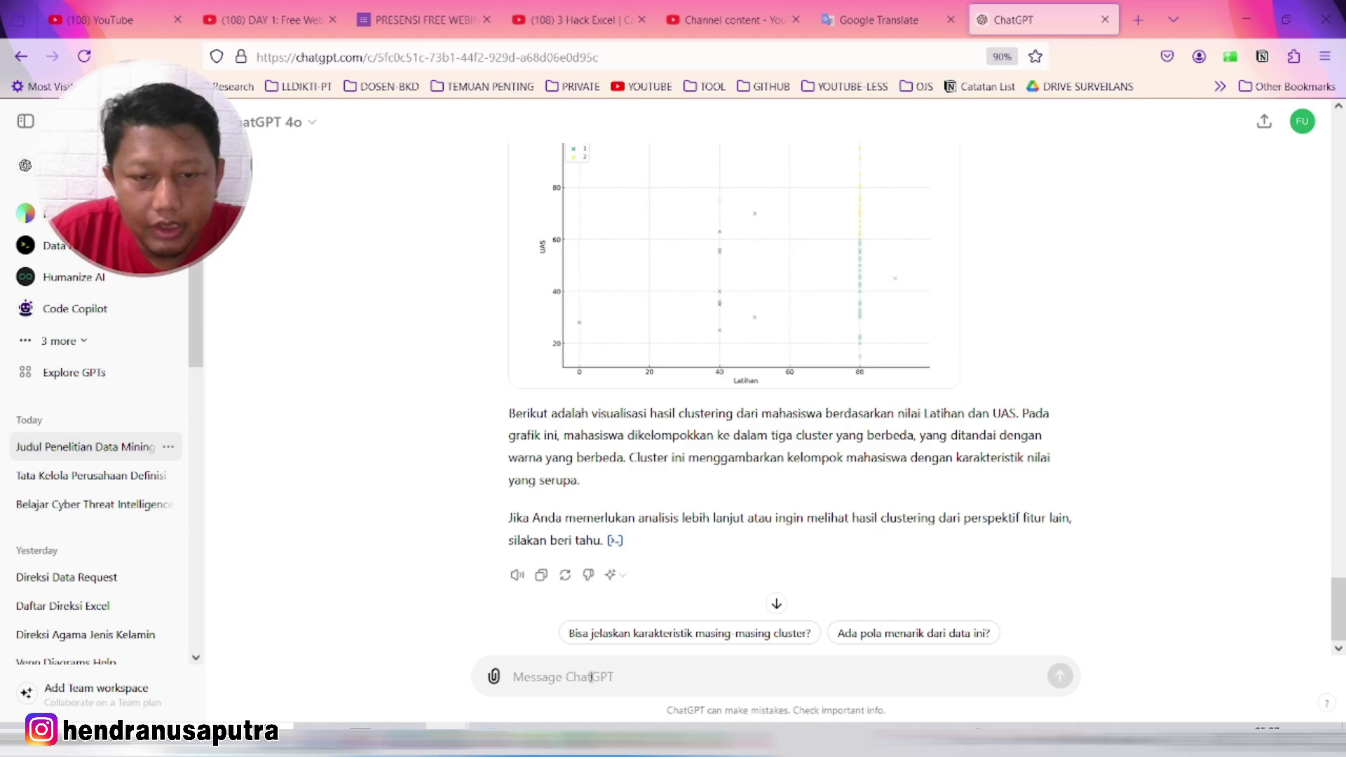
{"action": "scroll", "coordinate": [638, 484], "scroll_direction": "up", "scroll_amount": 15}
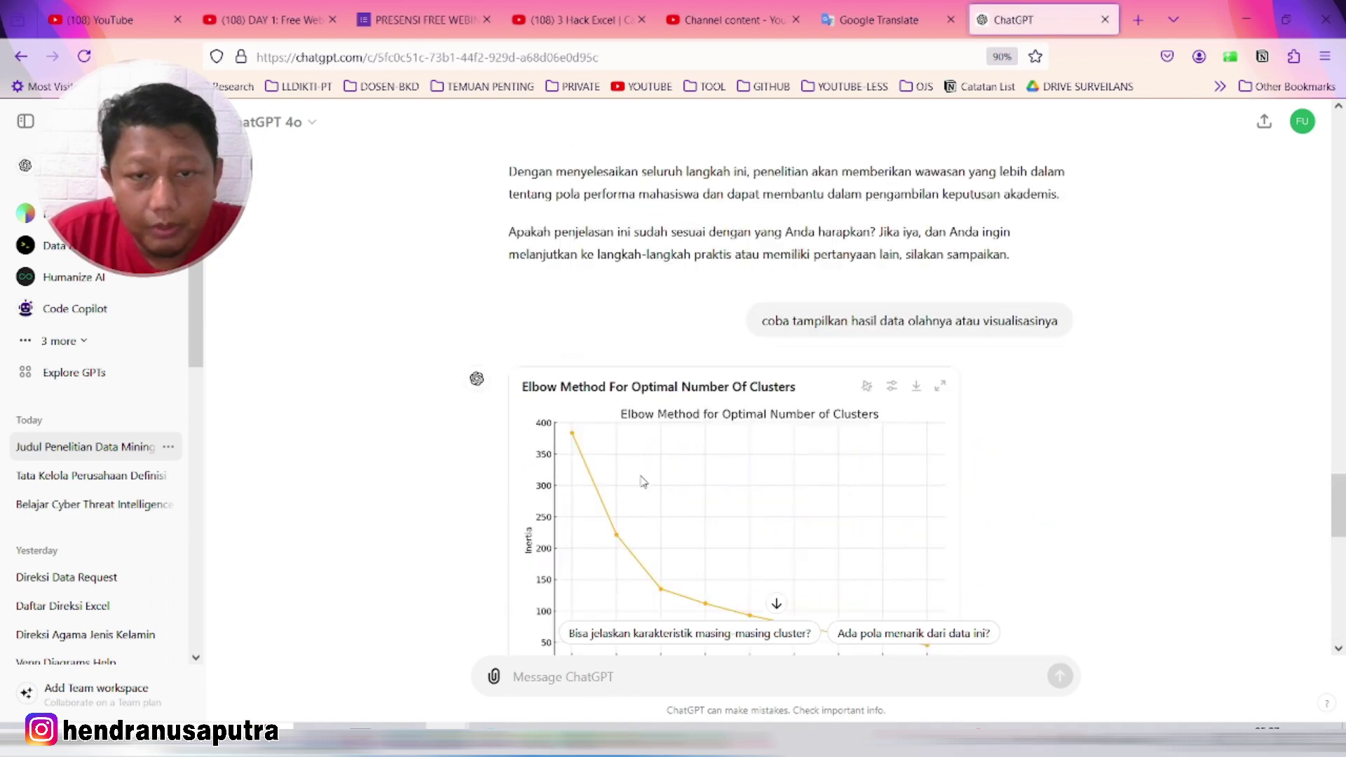
{"action": "scroll", "coordinate": [642, 481], "scroll_direction": "down", "scroll_amount": 15}
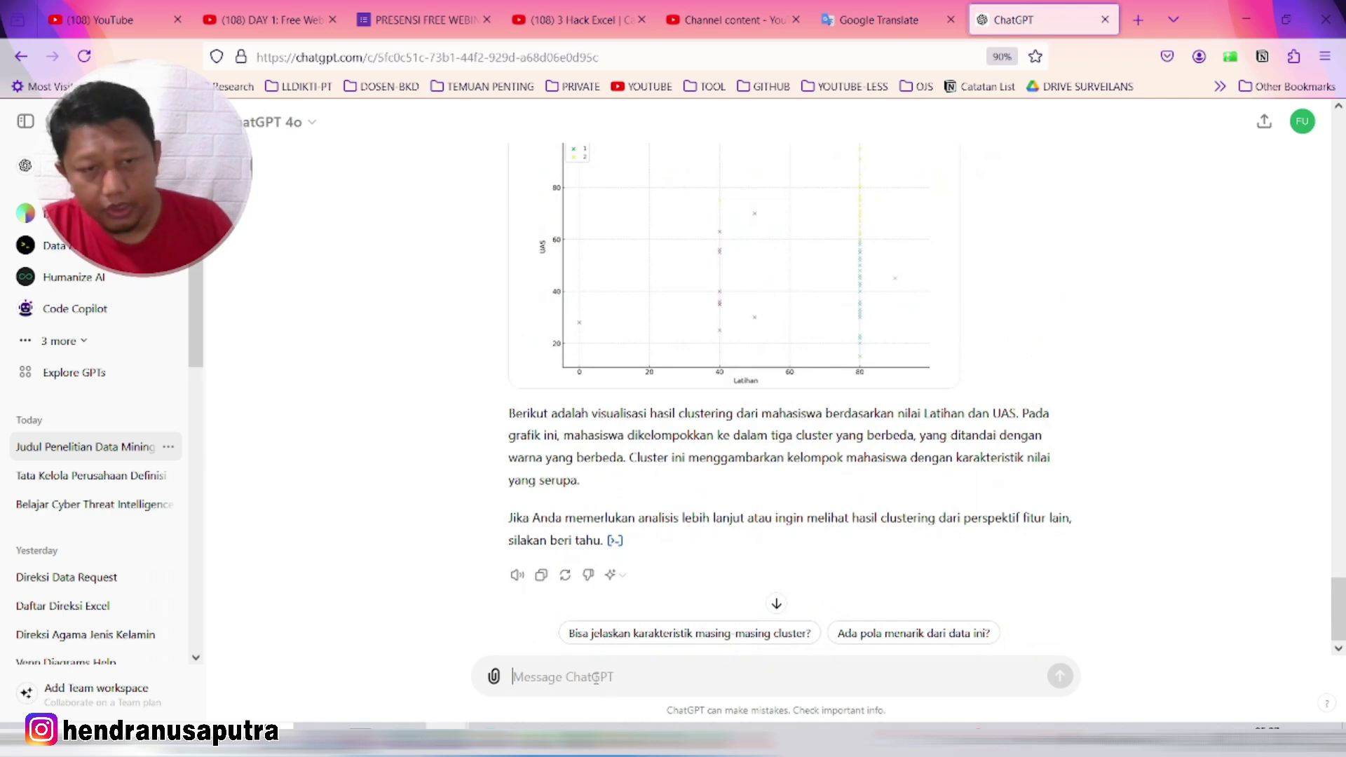
Send the prepared Indonesian prompt for a Scopus-style Abstrak of at most 250 words with 3-5 alphabetical keywords separated by semicolons
{"action": "key", "text": "ctrl+v"}
{"action": "scroll", "coordinate": [601, 612], "scroll_direction": "up", "scroll_amount": 2}
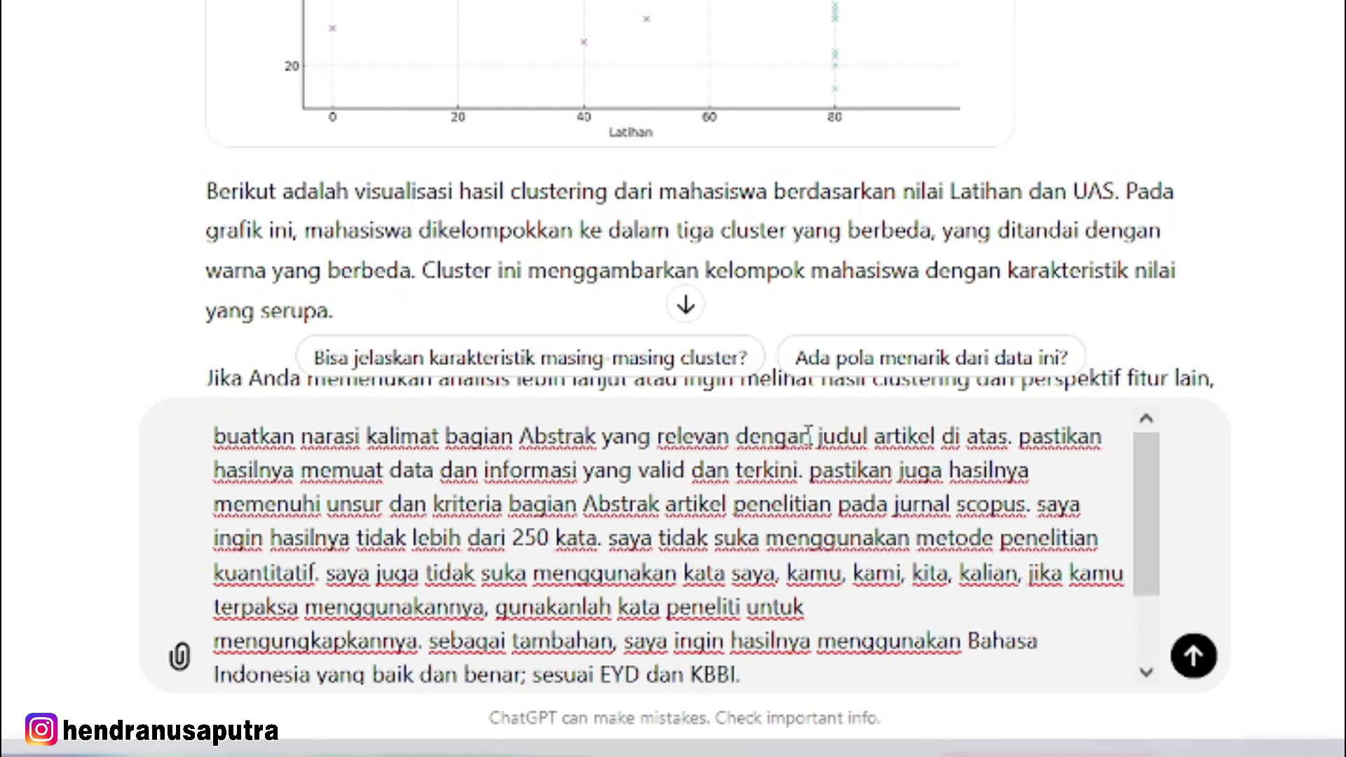
{"action": "type", "text": "Keywords: sebutkan 3-5 kata kunci yang menggambarkan naskah dan disusun secara alfabetis dan dipisahkan titik koma (;)."}
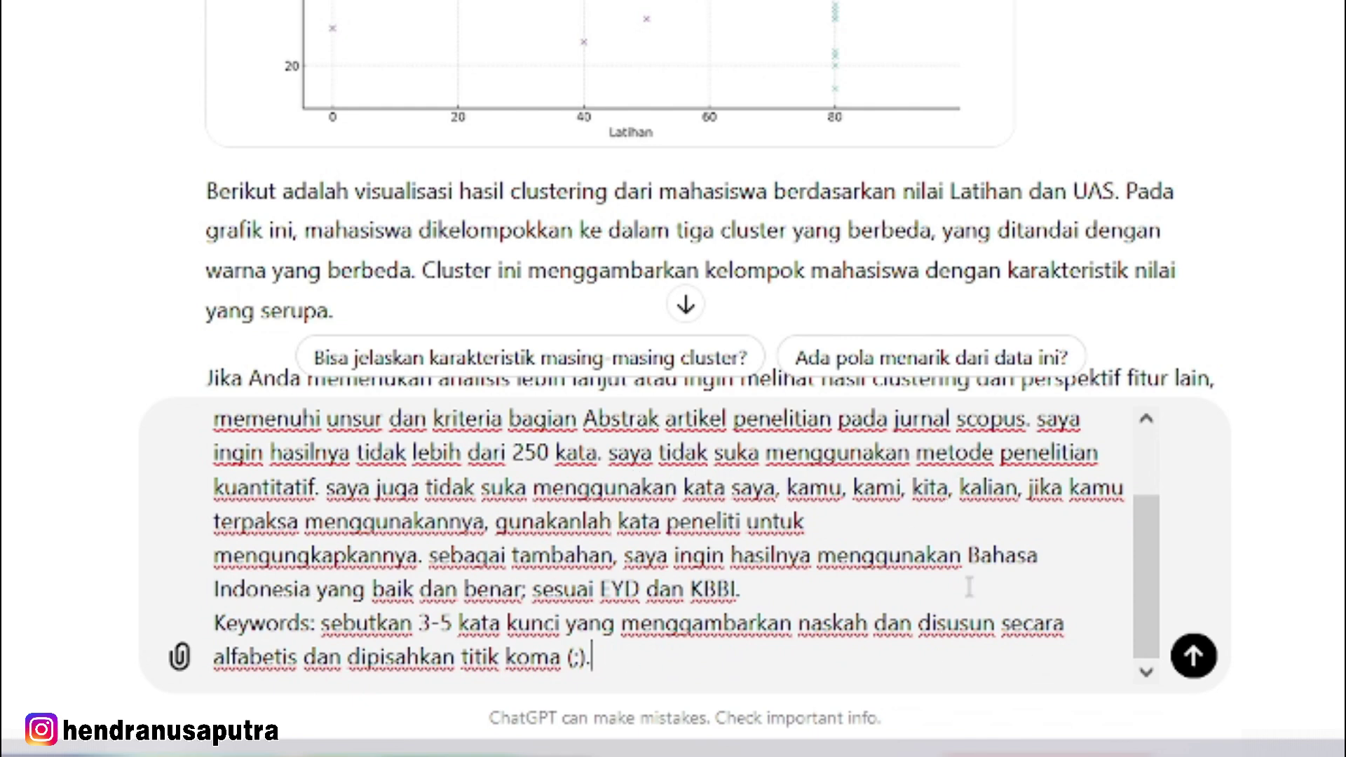
{"action": "scroll", "coordinate": [631, 561], "scroll_direction": "up", "scroll_amount": 1}
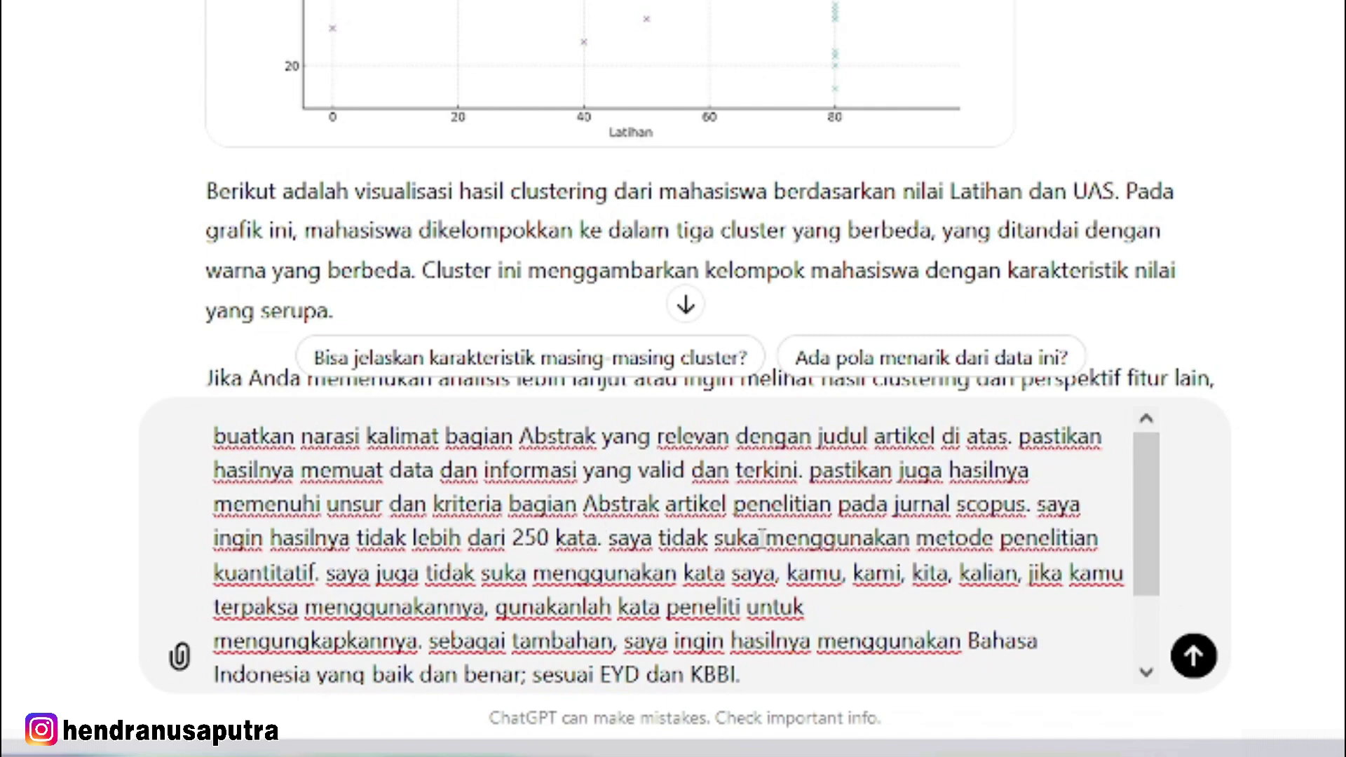
{"action": "left_click", "coordinate": [1194, 655]}
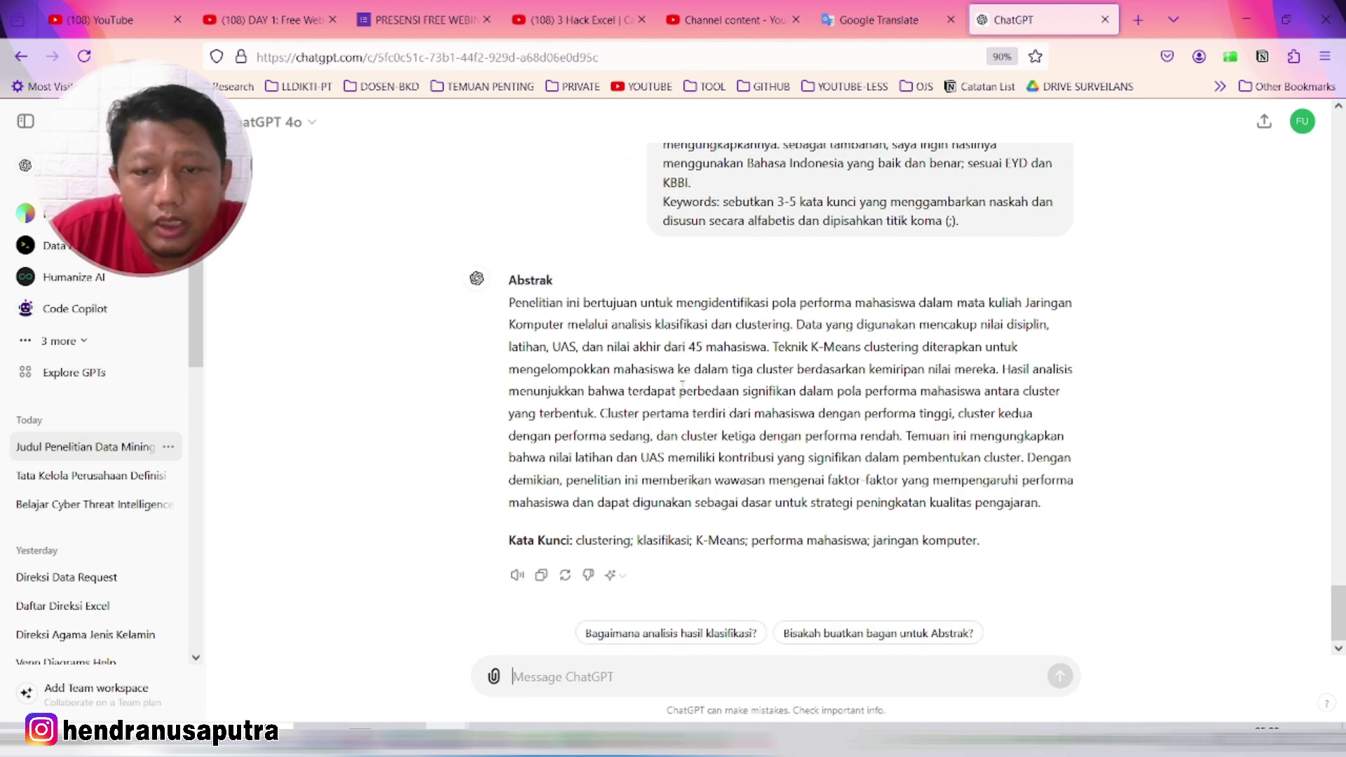
Read the abstract, highlighting its "Hasil analisis" and "Temuan ini" passages, and check it against the earlier charts
{"action": "left_click_drag", "start_coordinate": [516, 302], "coordinate": [901, 435]}
{"action": "left_click", "coordinate": [724, 341]}
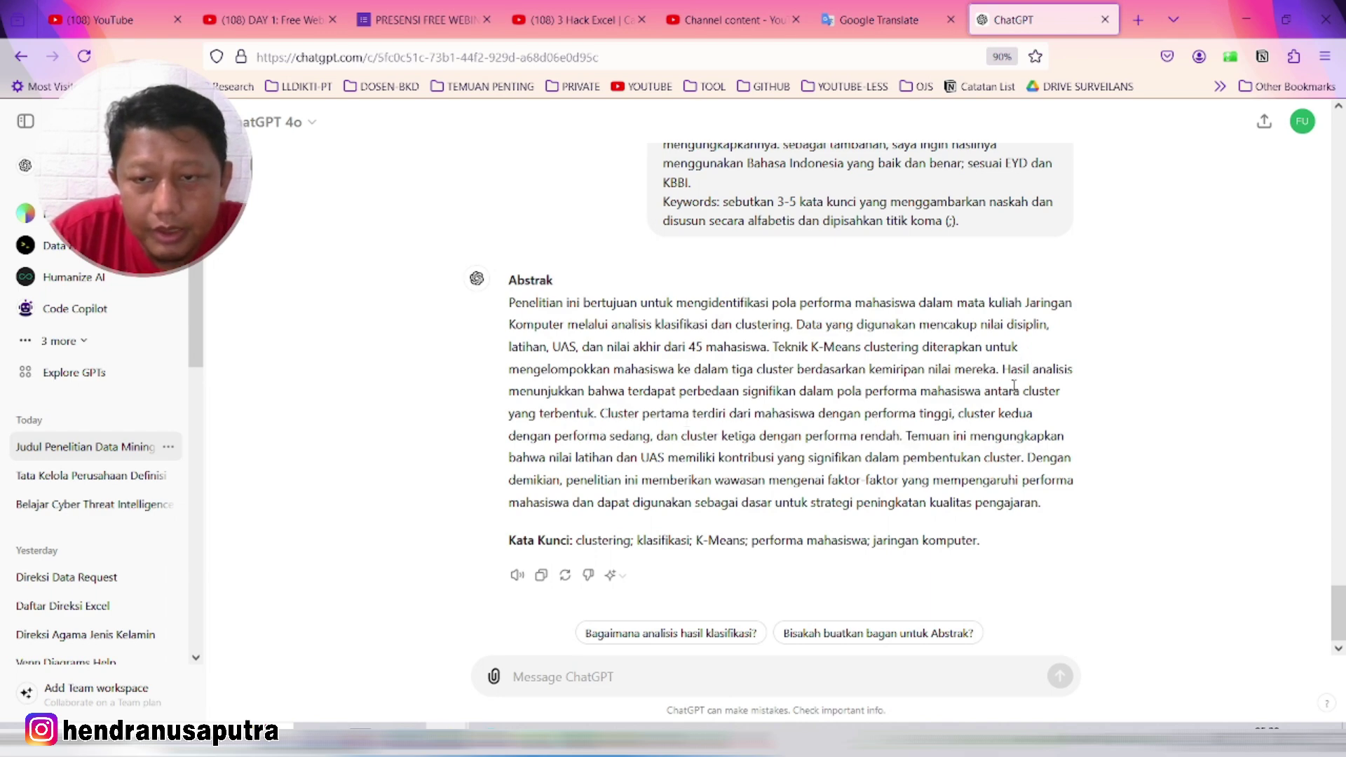
{"action": "left_click_drag", "start_coordinate": [1002, 368], "coordinate": [901, 436]}
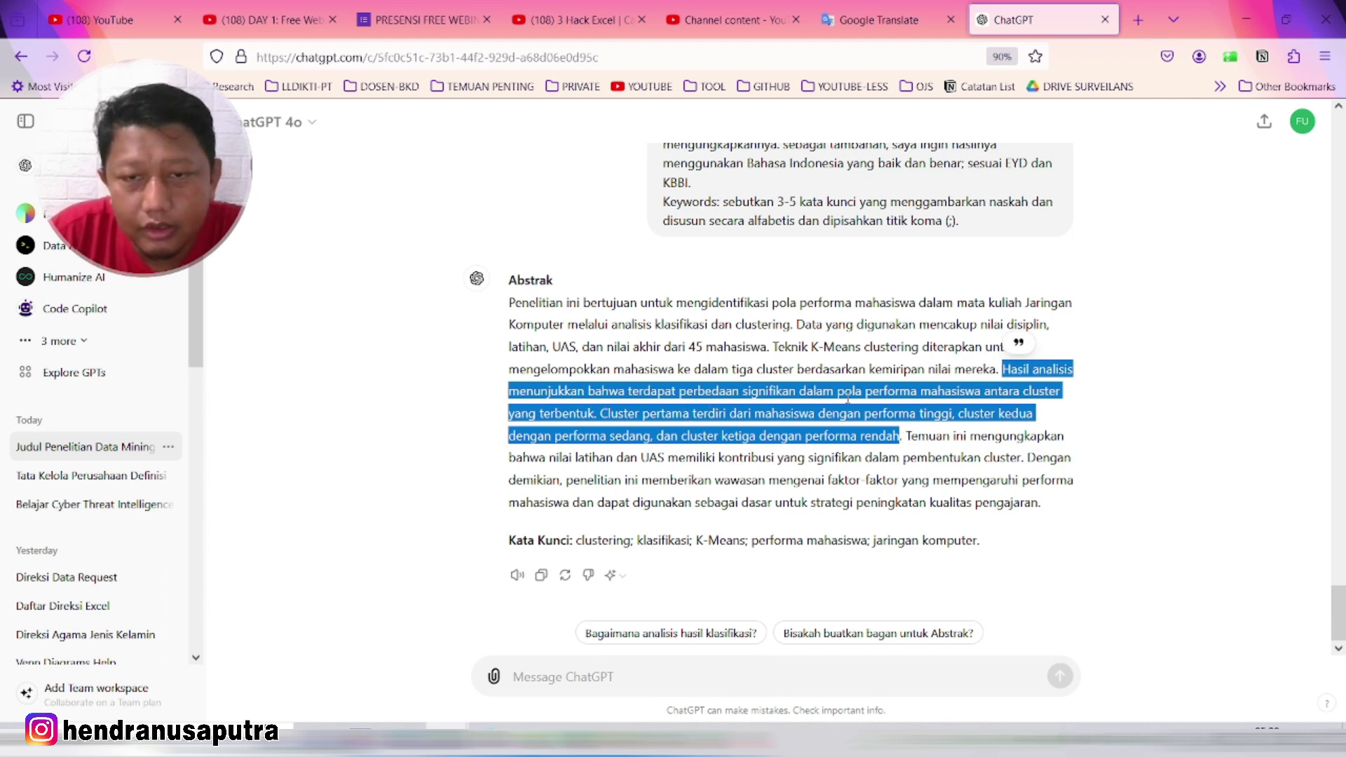
{"action": "left_click", "coordinate": [911, 438]}
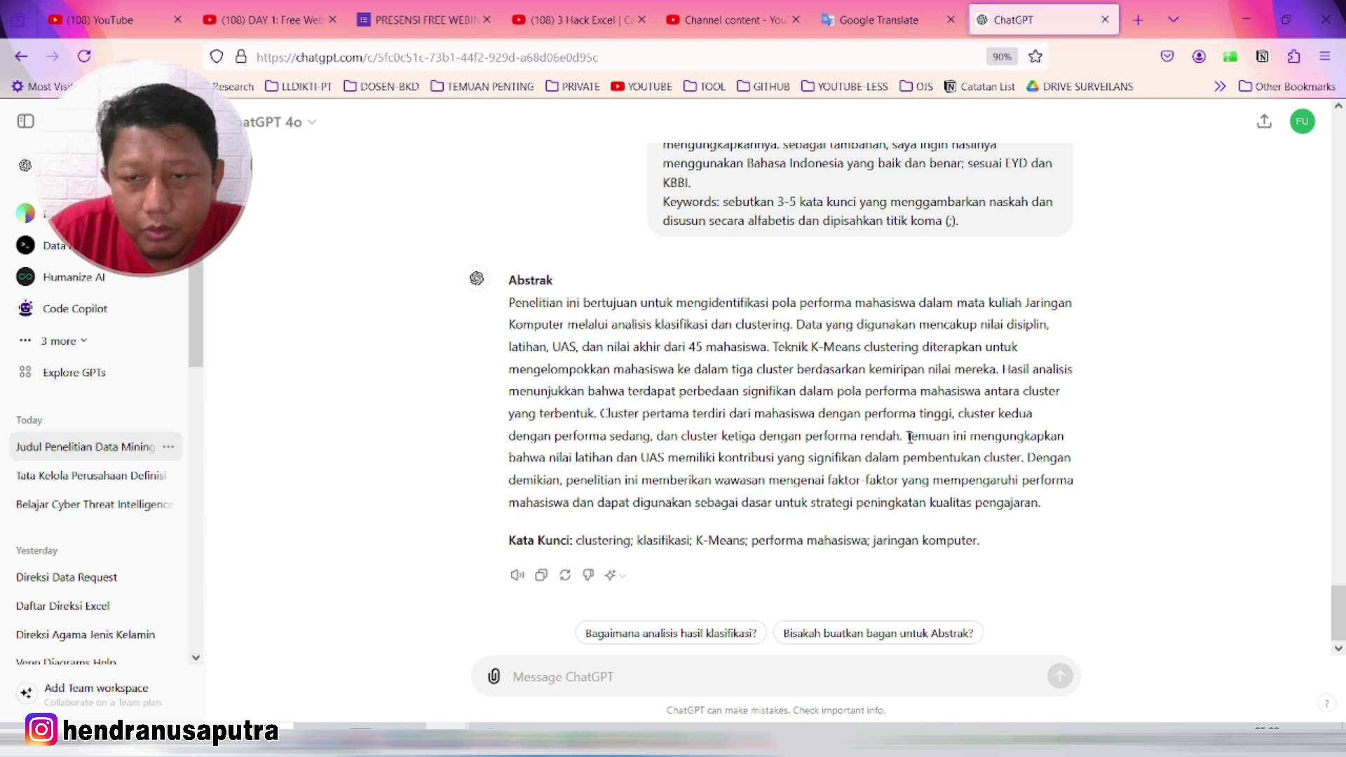
{"action": "left_click_drag", "start_coordinate": [910, 438], "coordinate": [1023, 459]}
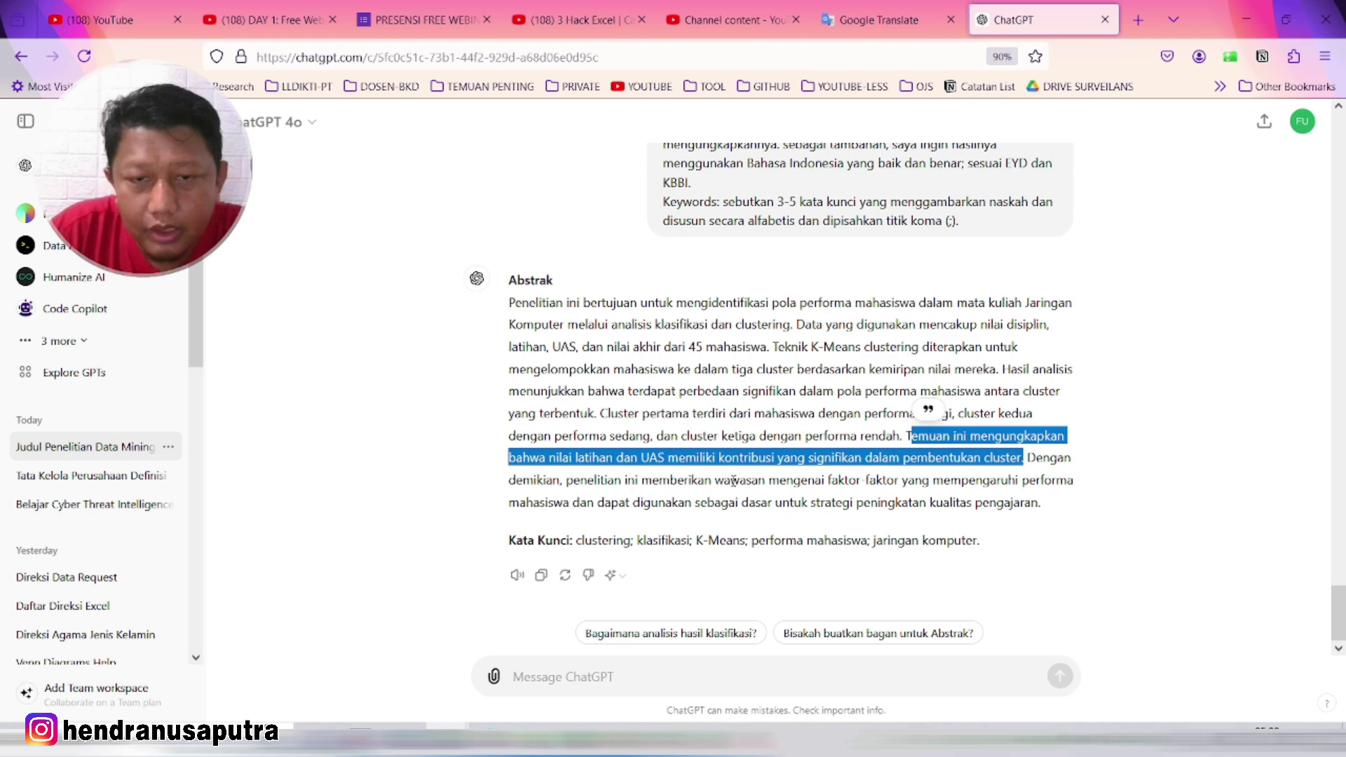
{"action": "left_click", "coordinate": [762, 478]}
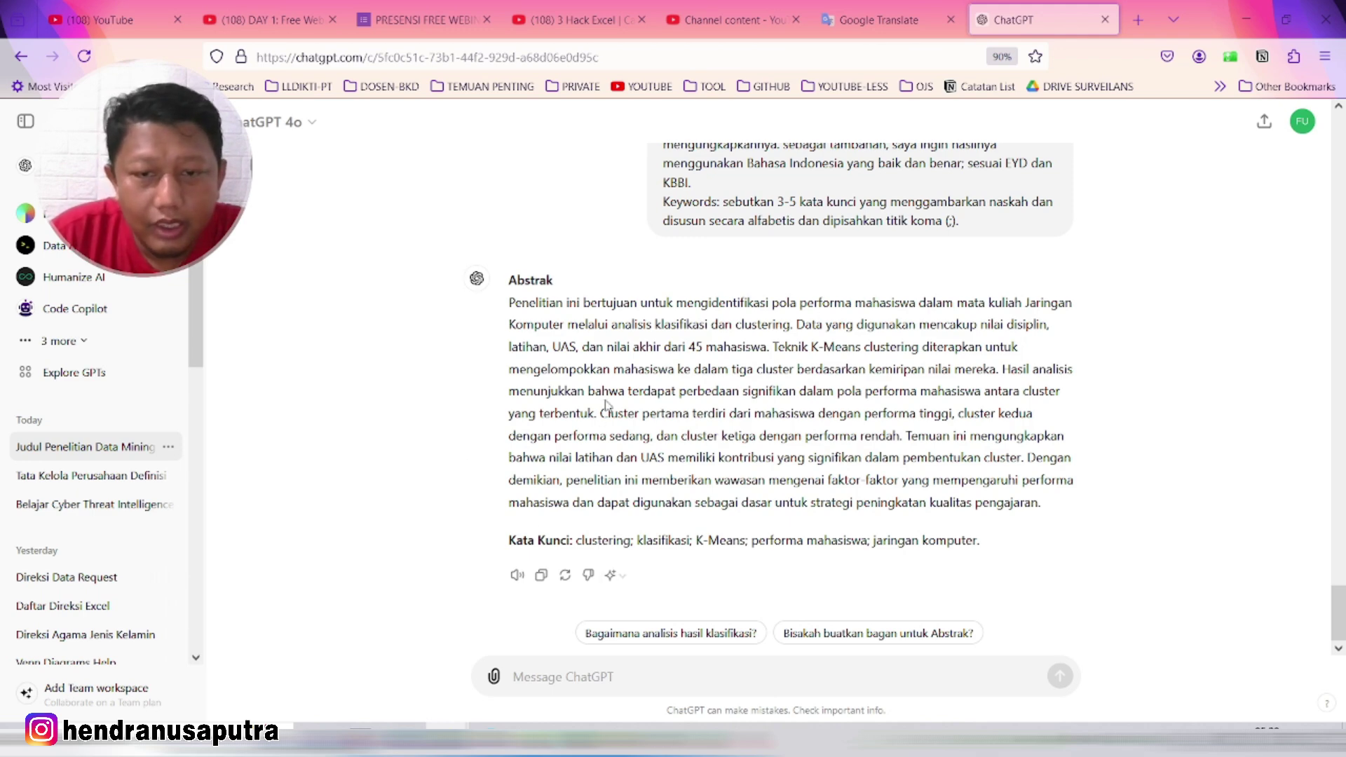
{"action": "scroll", "coordinate": [607, 407], "scroll_direction": "up", "scroll_amount": 15}
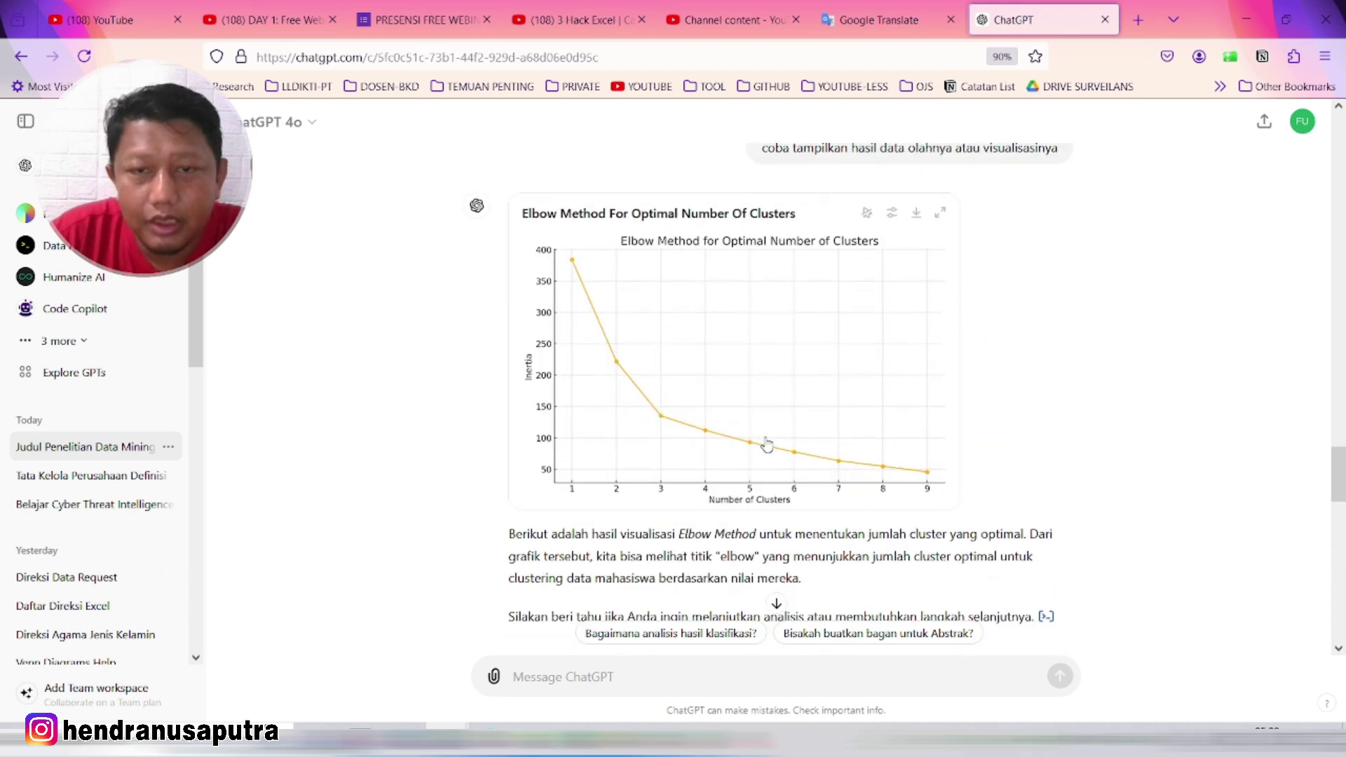
{"action": "scroll", "coordinate": [766, 445], "scroll_direction": "up", "scroll_amount": 10}
{"action": "scroll", "coordinate": [769, 429], "scroll_direction": "down", "scroll_amount": 20}
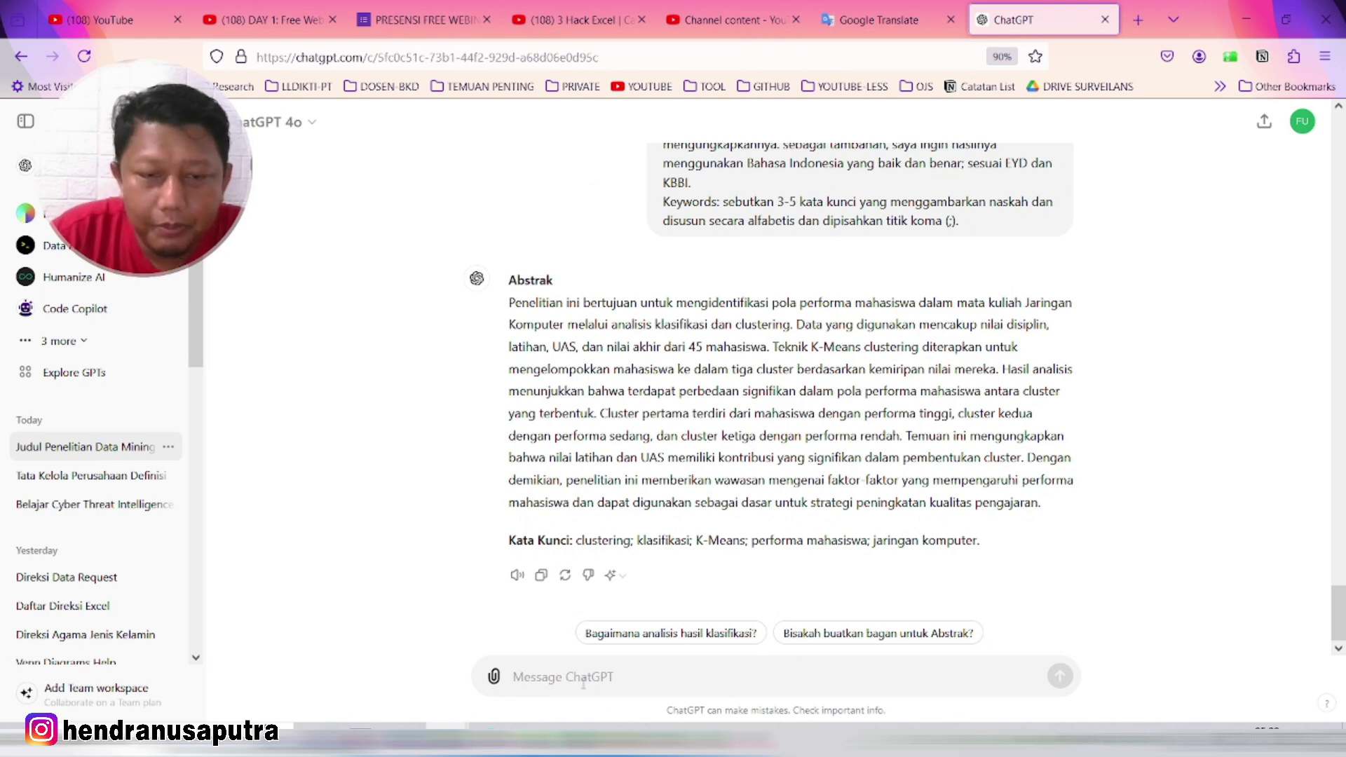
Send the prompt "buatkan outline untuk artikel jurnalnya" to request an outline for the journal article
{"action": "type", "text": "bu"}
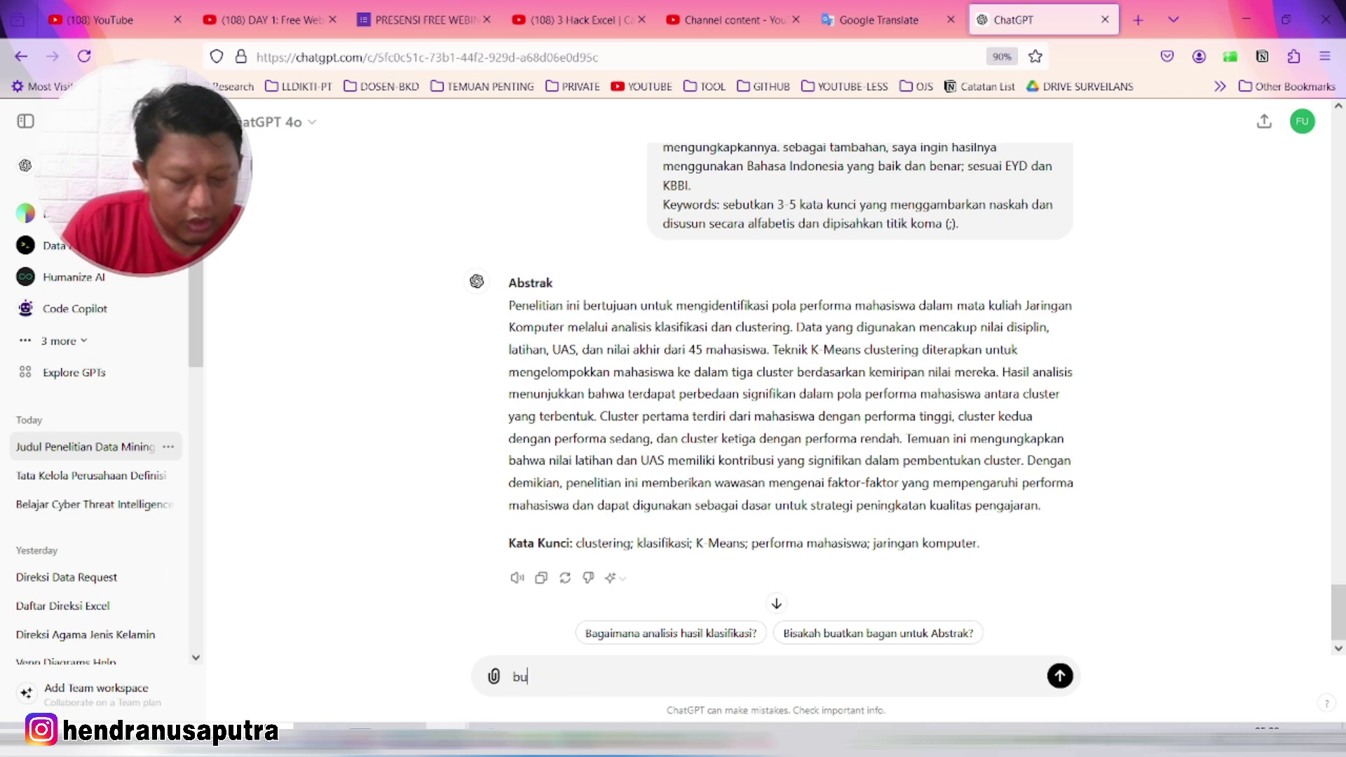
{"action": "type", "text": "atkan outline untuk artikel jurnalnya"}
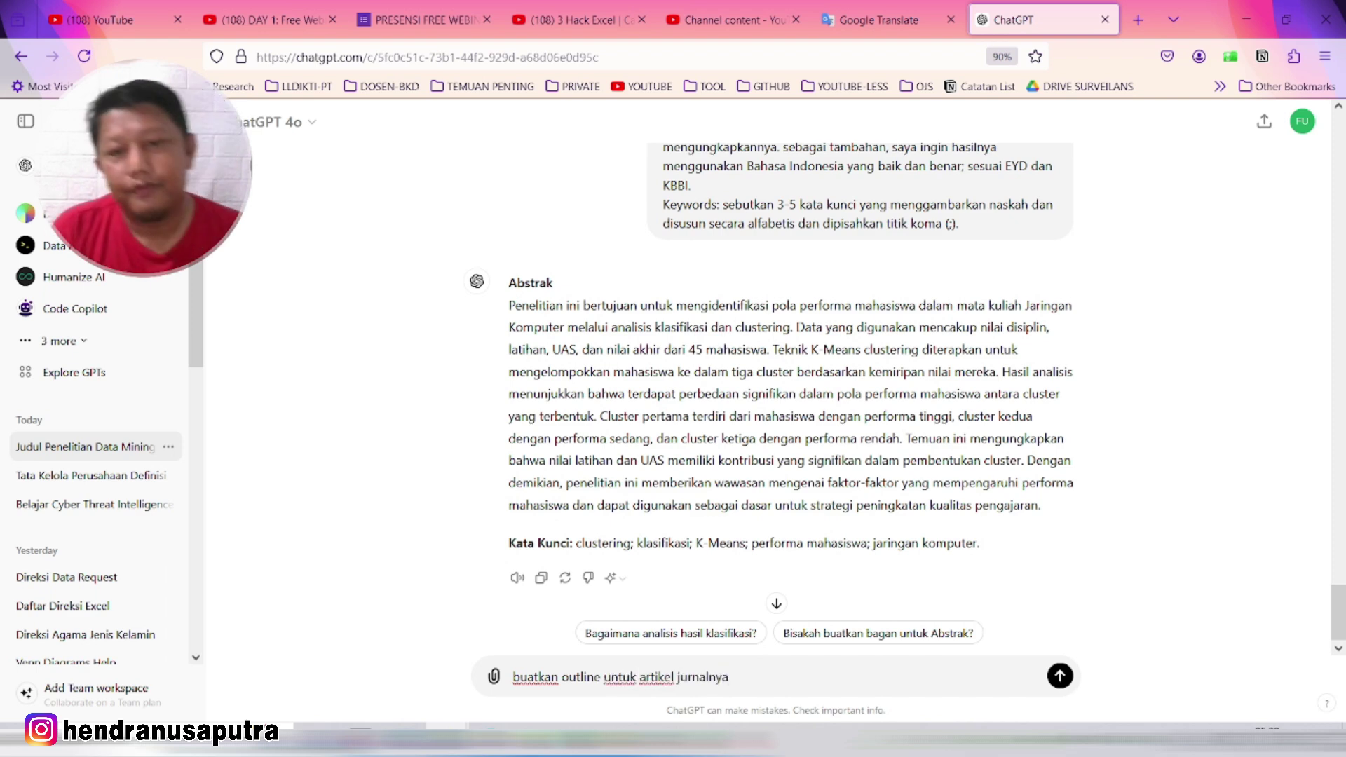
{"action": "key", "text": "Return"}
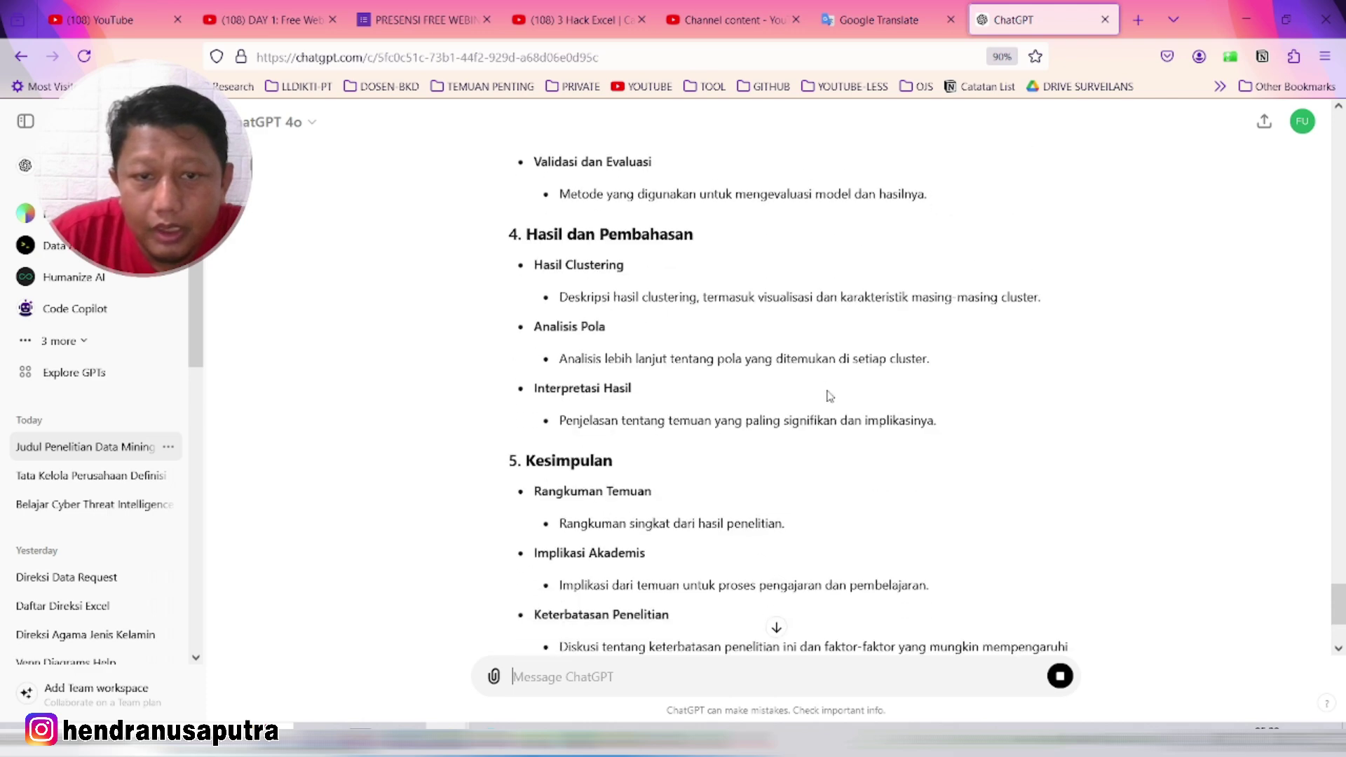
Review the article outline from its beginning, reading Pendahuluan and highlighting the whole Tinjauan Pustaka section
{"action": "scroll", "coordinate": [804, 434], "scroll_direction": "up", "scroll_amount": 6}
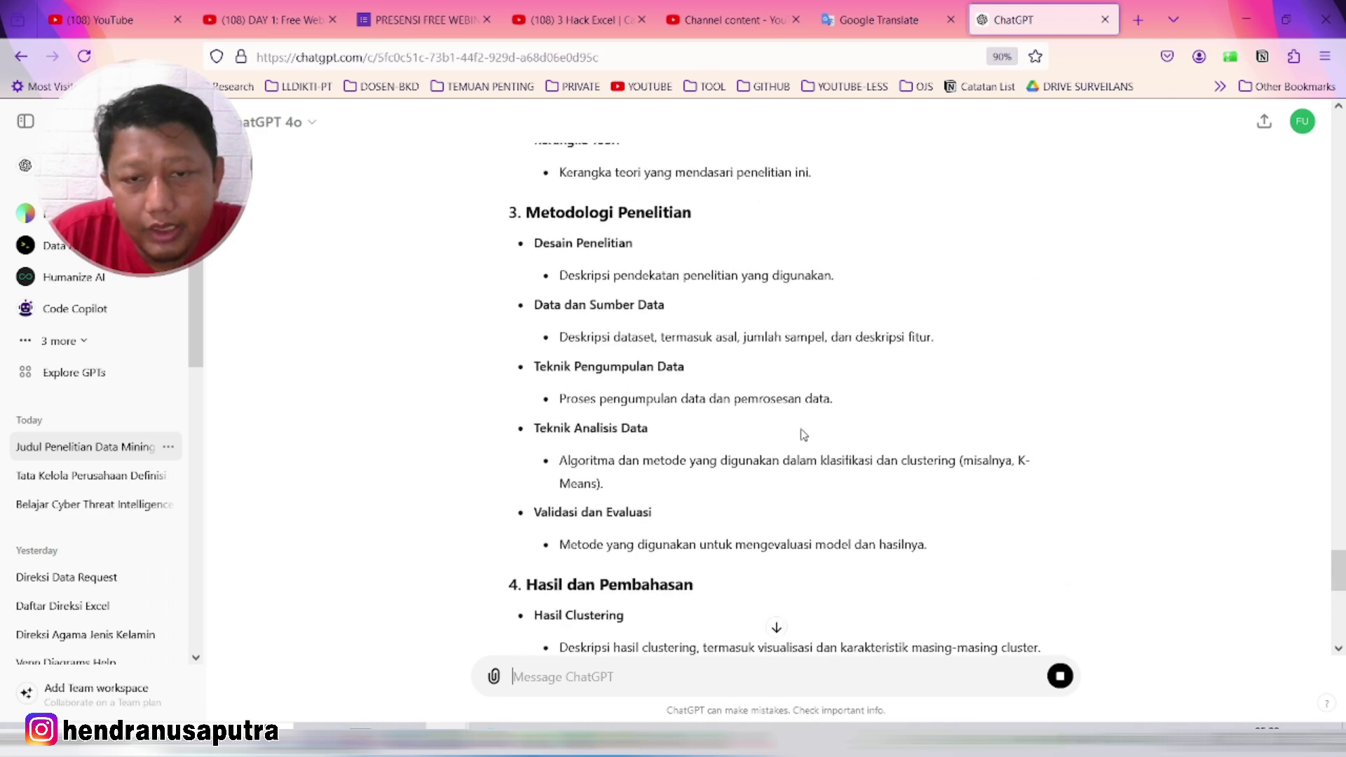
{"action": "scroll", "coordinate": [804, 435], "scroll_direction": "up", "scroll_amount": 10}
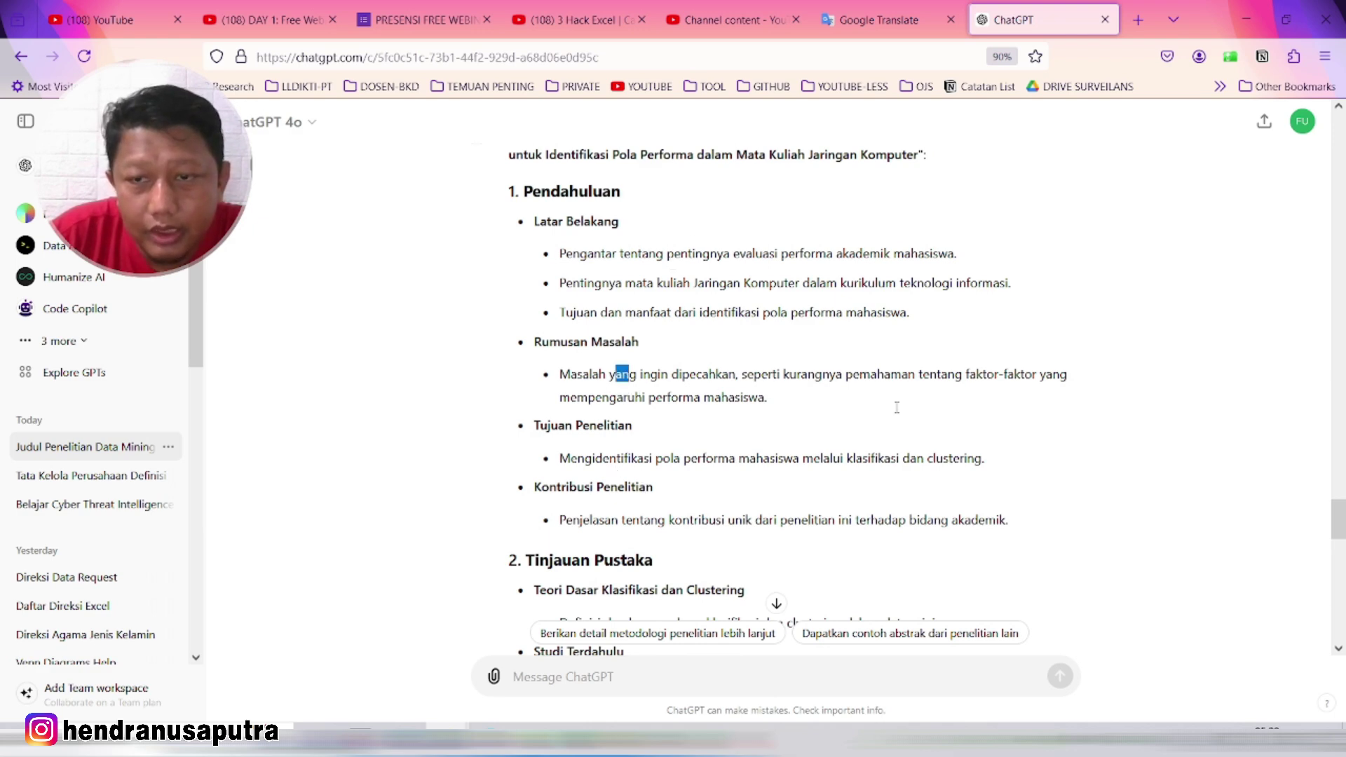
{"action": "left_click_drag", "start_coordinate": [615, 374], "coordinate": [722, 421]}
{"action": "left_click", "coordinate": [722, 423]}
{"action": "scroll", "coordinate": [722, 427], "scroll_direction": "down", "scroll_amount": 3}
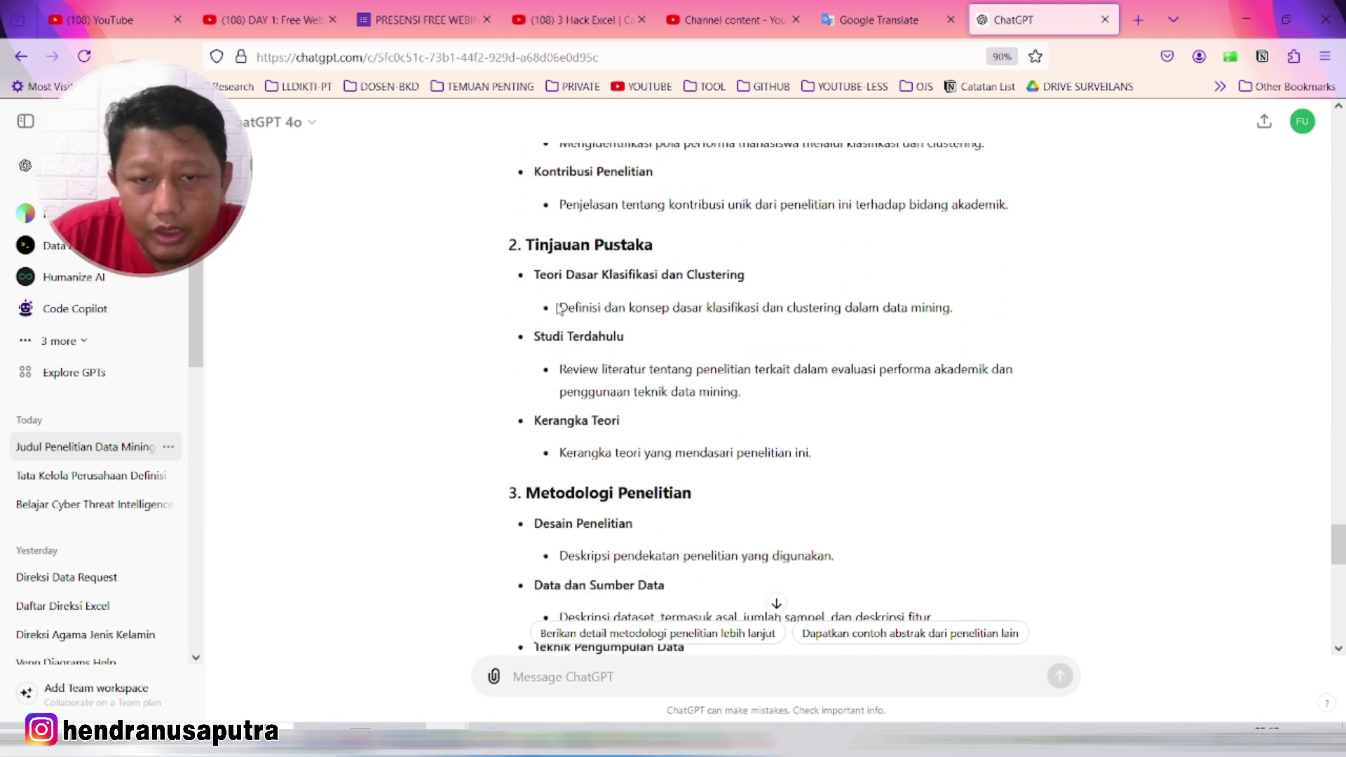
{"action": "left_click_drag", "start_coordinate": [527, 244], "coordinate": [822, 443]}
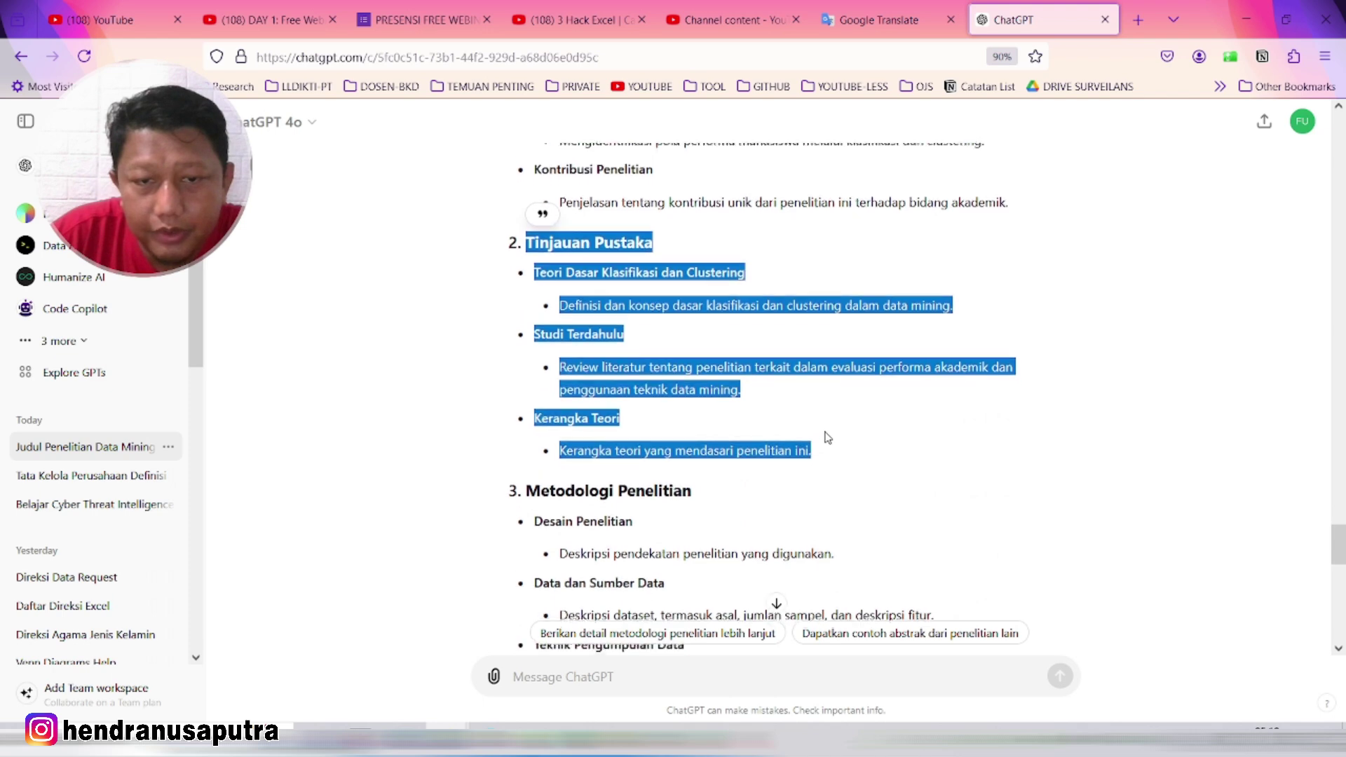
Read the rest of the article outline from Metodologi Penelitian to Lampiran, highlighting the methodology subsections from Desain Penelitian to Validasi dan Evaluasi
{"action": "scroll", "coordinate": [743, 392], "scroll_direction": "down", "scroll_amount": 2}
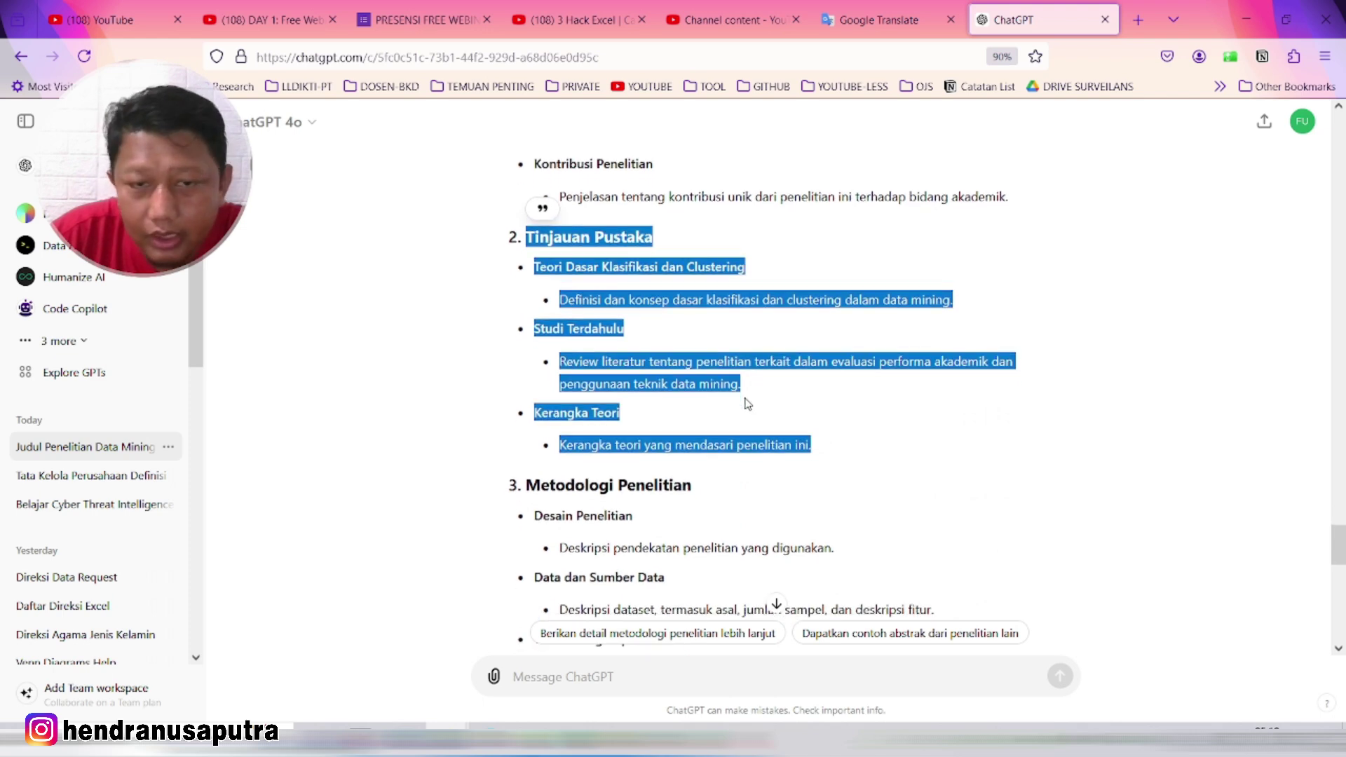
{"action": "scroll", "coordinate": [676, 424], "scroll_direction": "down", "scroll_amount": 2}
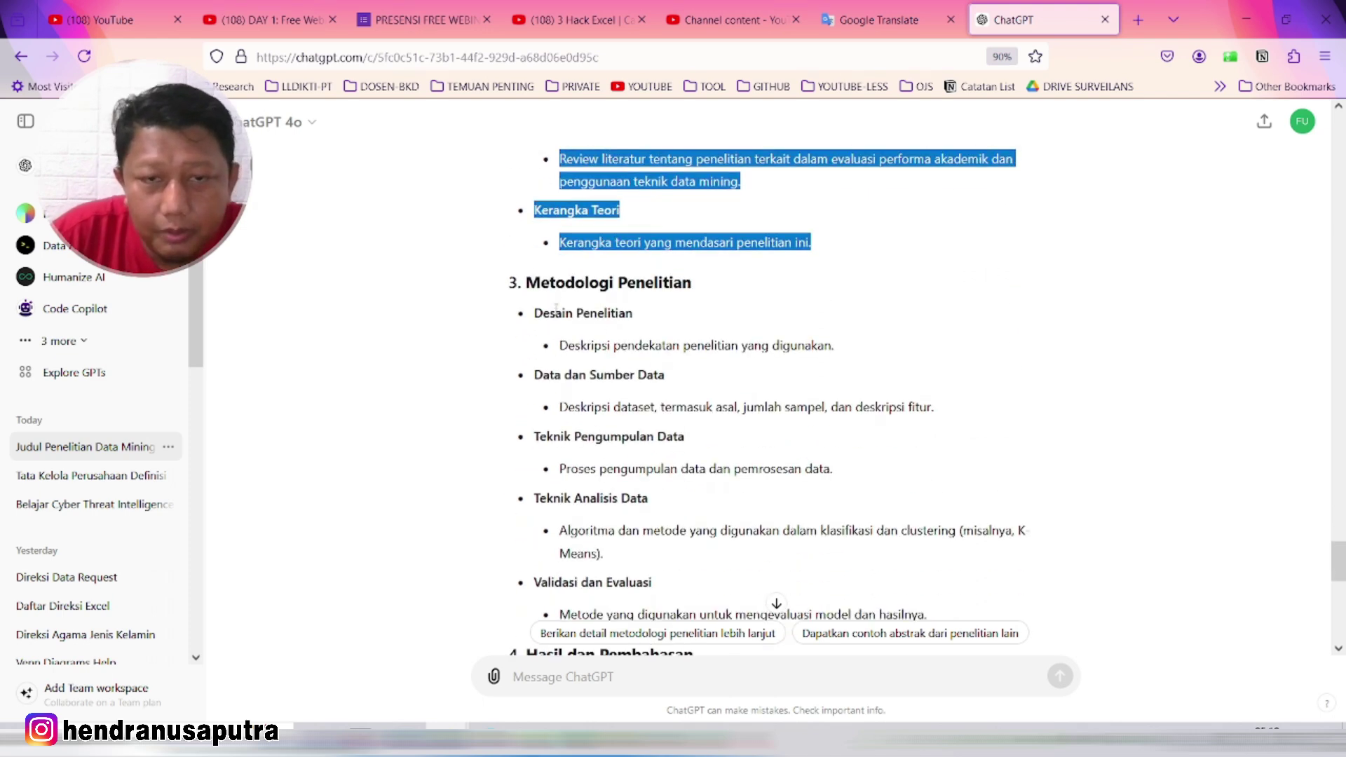
{"action": "left_click_drag", "start_coordinate": [552, 313], "coordinate": [711, 524]}
{"action": "scroll", "coordinate": [701, 484], "scroll_direction": "down", "scroll_amount": 3}
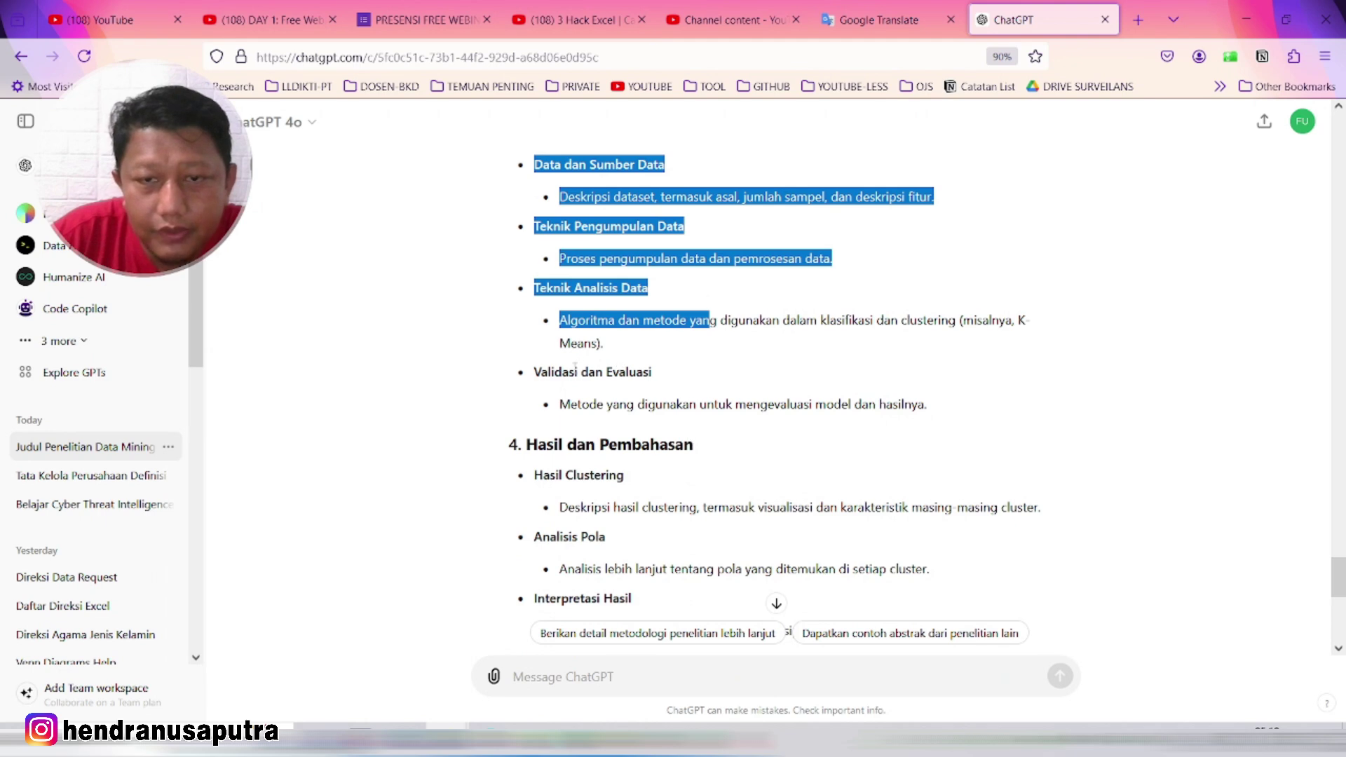
{"action": "left_click_drag", "start_coordinate": [574, 372], "coordinate": [893, 405]}
{"action": "scroll", "coordinate": [655, 461], "scroll_direction": "down", "scroll_amount": 3}
{"action": "scroll", "coordinate": [656, 460], "scroll_direction": "down", "scroll_amount": 1}
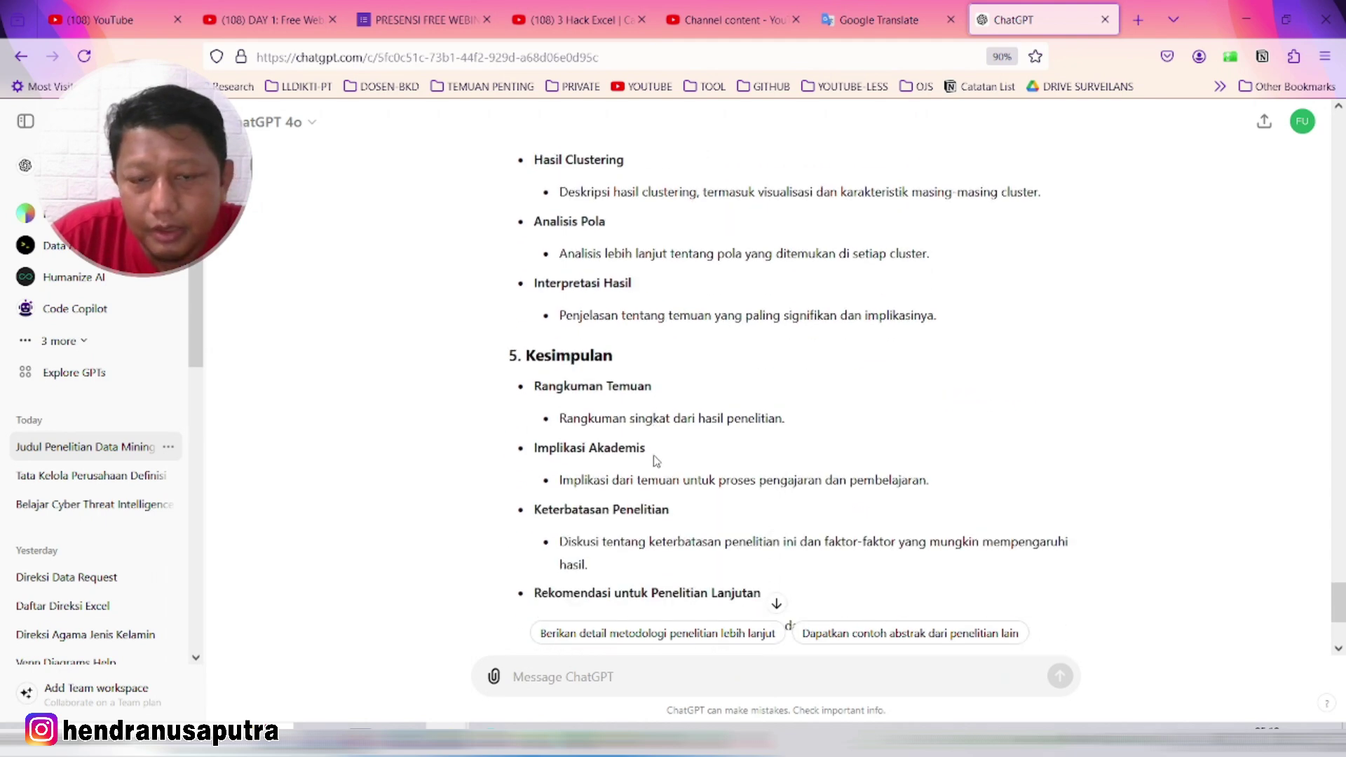
{"action": "scroll", "coordinate": [656, 457], "scroll_direction": "down", "scroll_amount": 3}
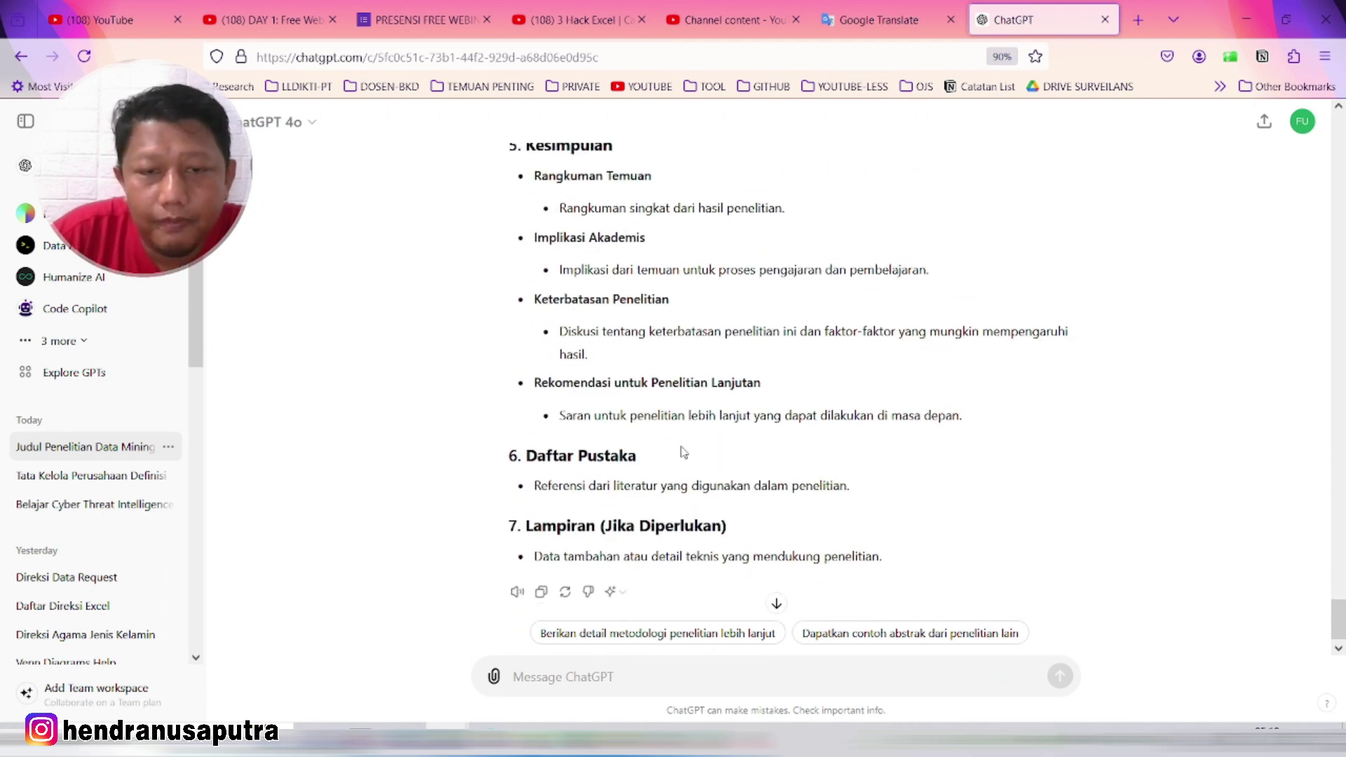
{"action": "scroll", "coordinate": [670, 470], "scroll_direction": "down", "scroll_amount": 1}
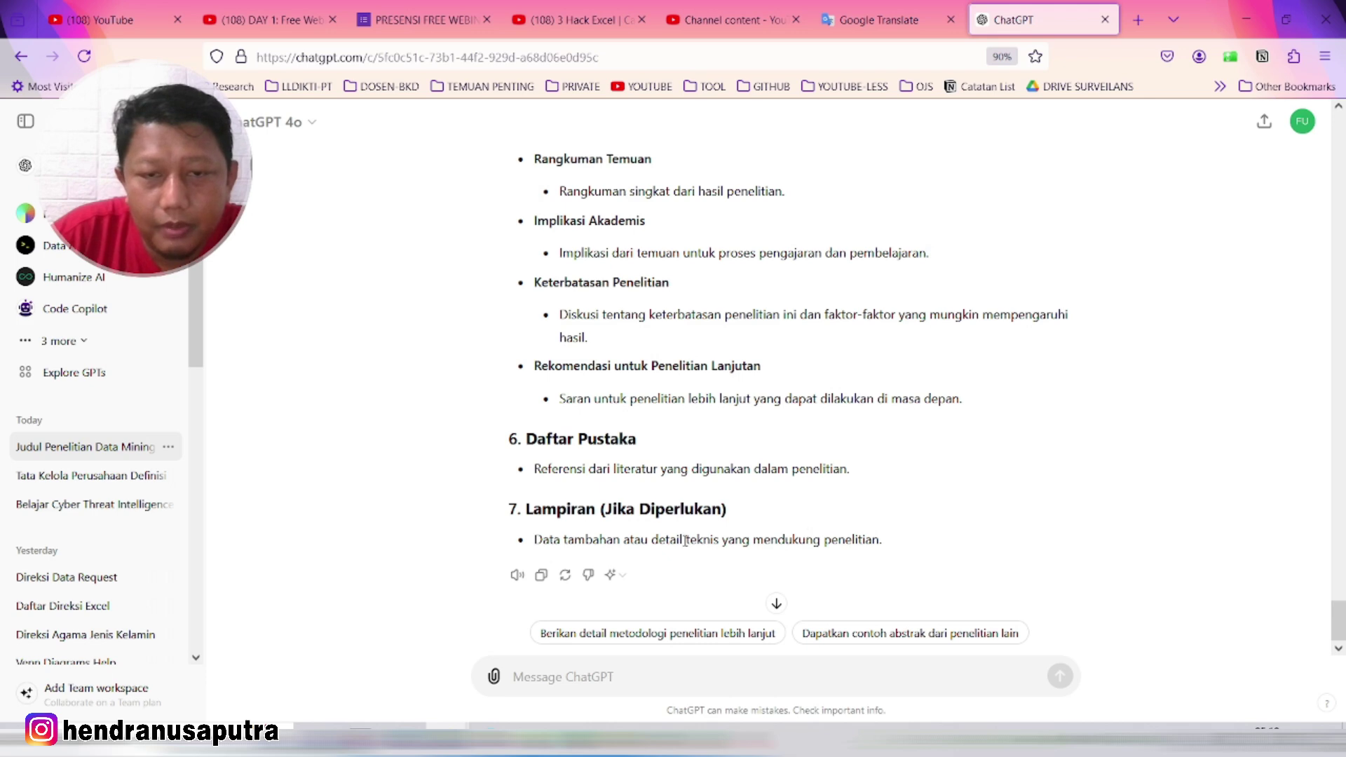
Recheck the outline from Pendahuluan through Kesimpulan, highlighting the Tinjauan Pustaka heading and returning to Hasil dan Pembahasan
{"action": "scroll", "coordinate": [687, 557], "scroll_direction": "up", "scroll_amount": 7}
{"action": "scroll", "coordinate": [686, 554], "scroll_direction": "up", "scroll_amount": 5}
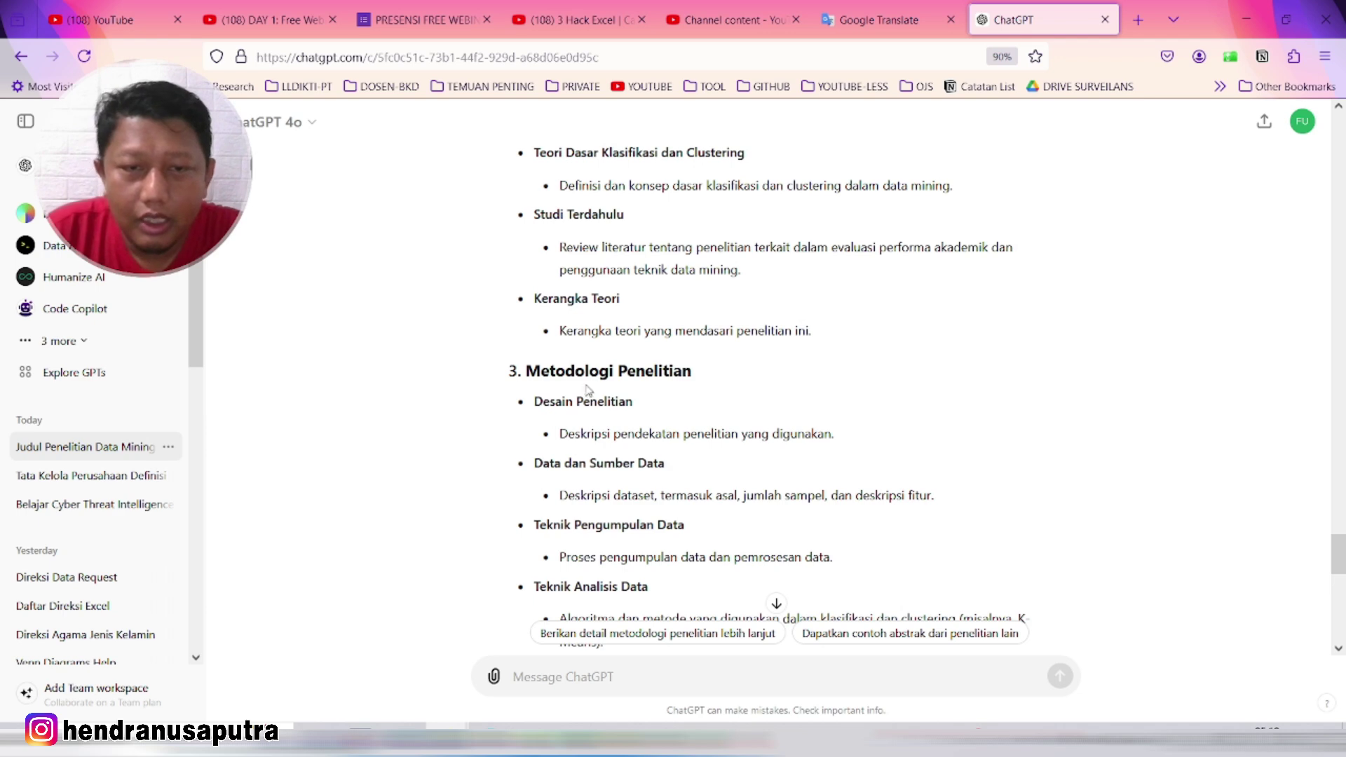
{"action": "scroll", "coordinate": [603, 368], "scroll_direction": "up", "scroll_amount": 10}
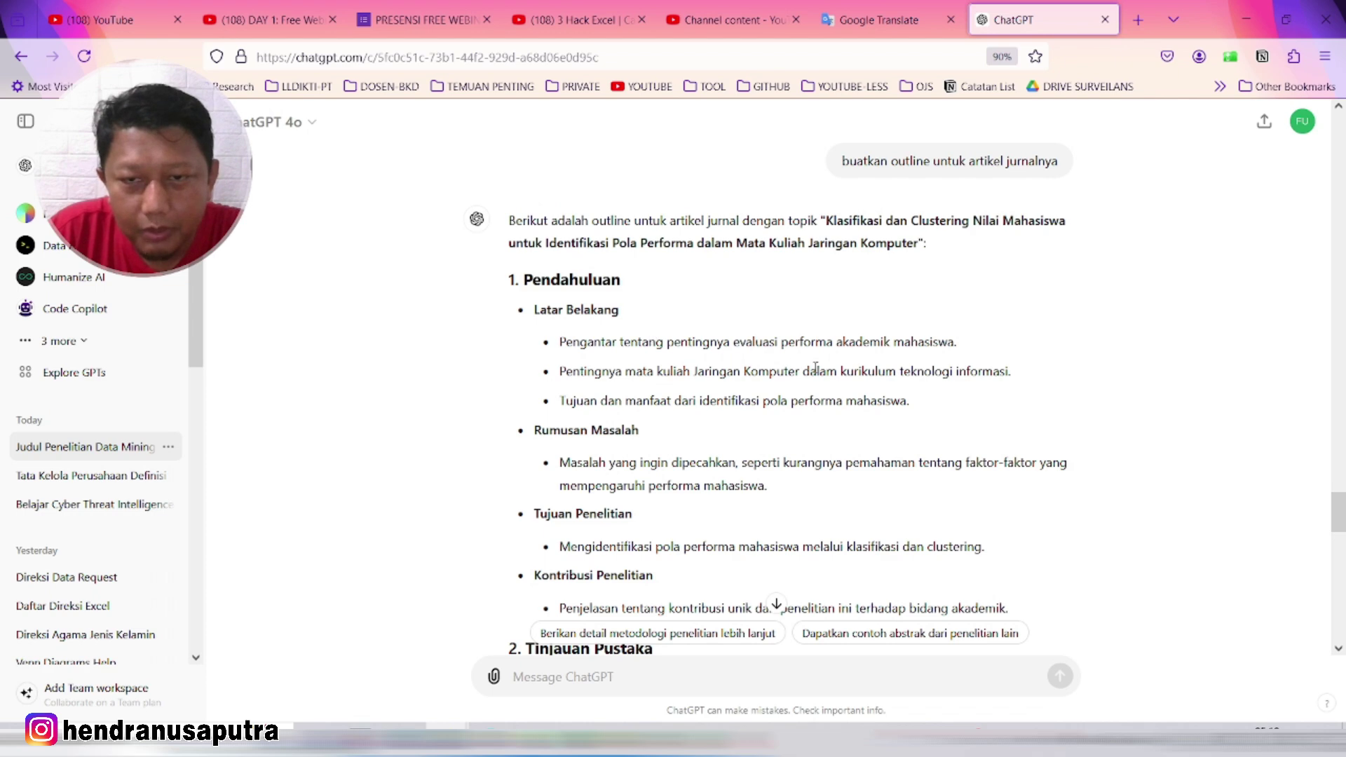
{"action": "scroll", "coordinate": [684, 419], "scroll_direction": "down", "scroll_amount": 3}
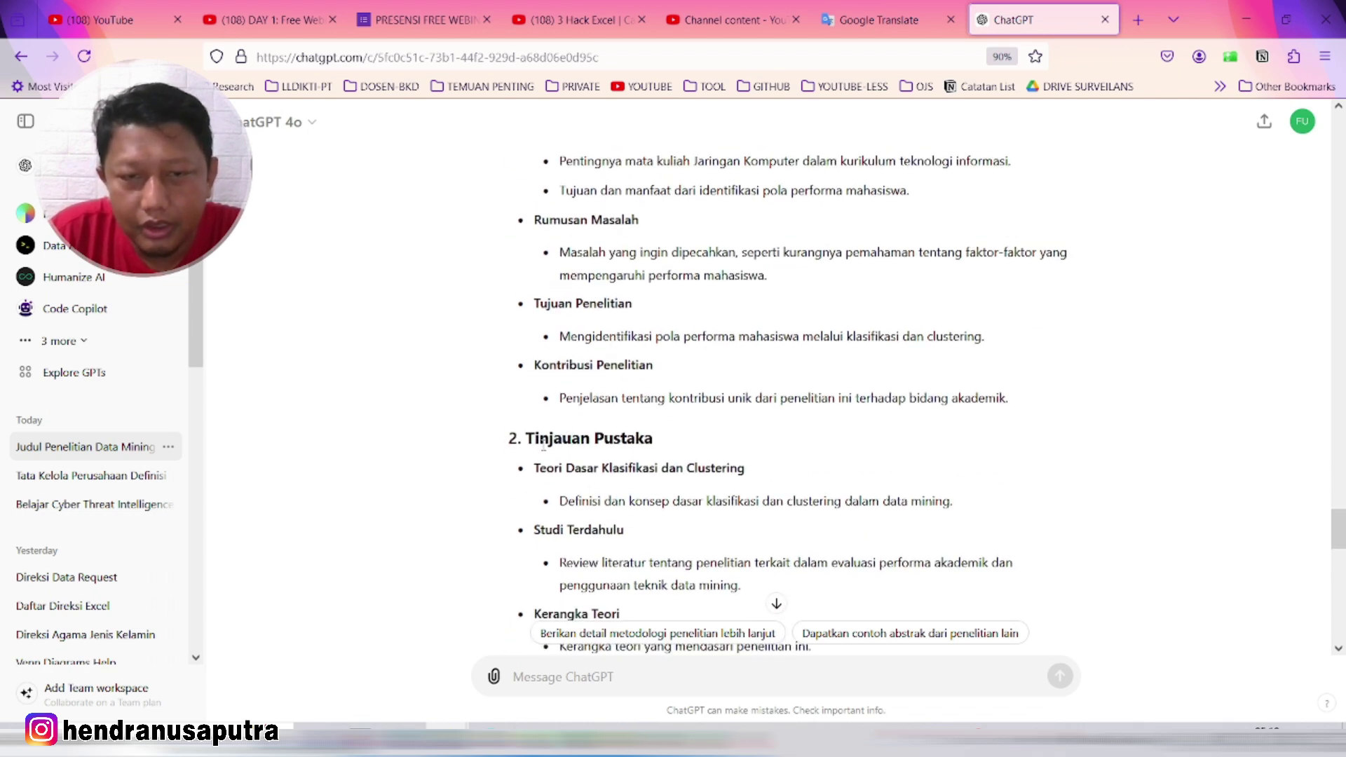
{"action": "left_click_drag", "start_coordinate": [544, 442], "coordinate": [678, 466]}
{"action": "scroll", "coordinate": [679, 462], "scroll_direction": "down", "scroll_amount": 10}
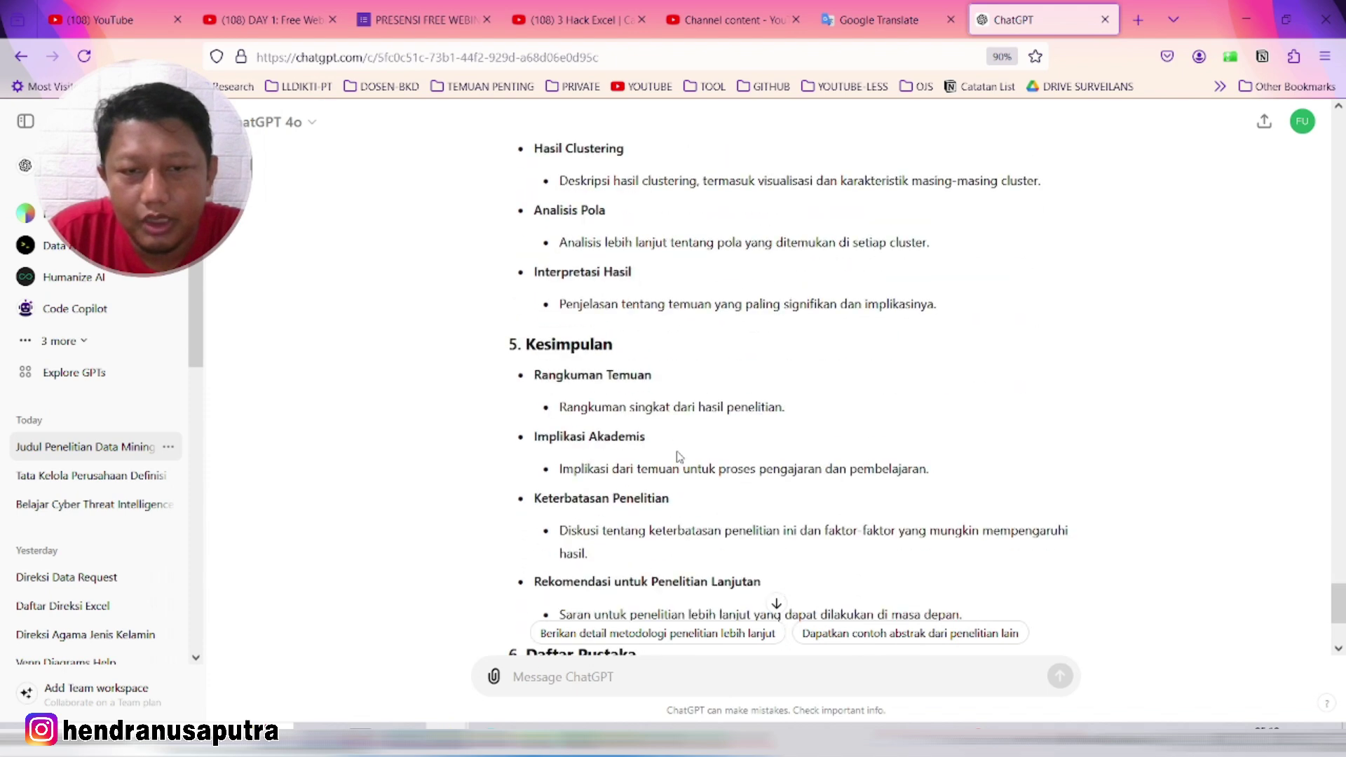
{"action": "scroll", "coordinate": [678, 457], "scroll_direction": "up", "scroll_amount": 2}
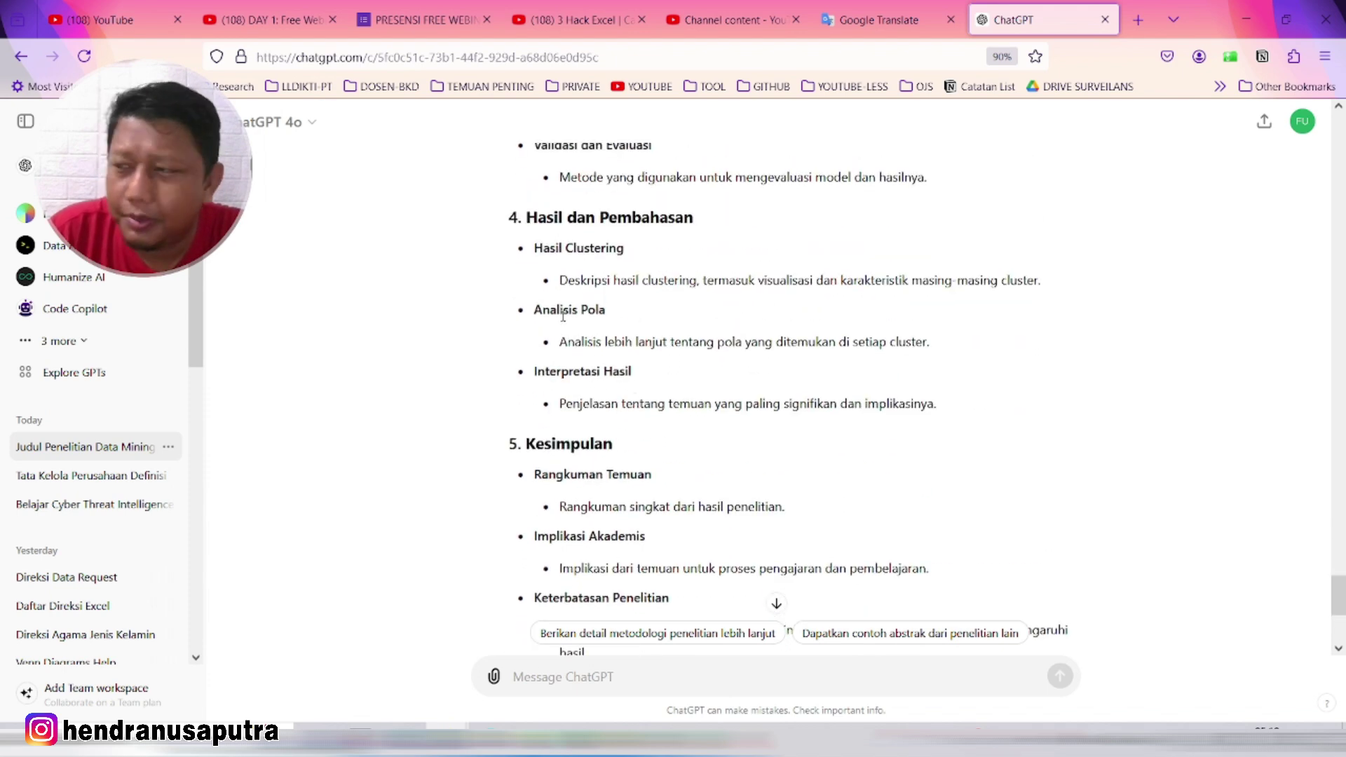